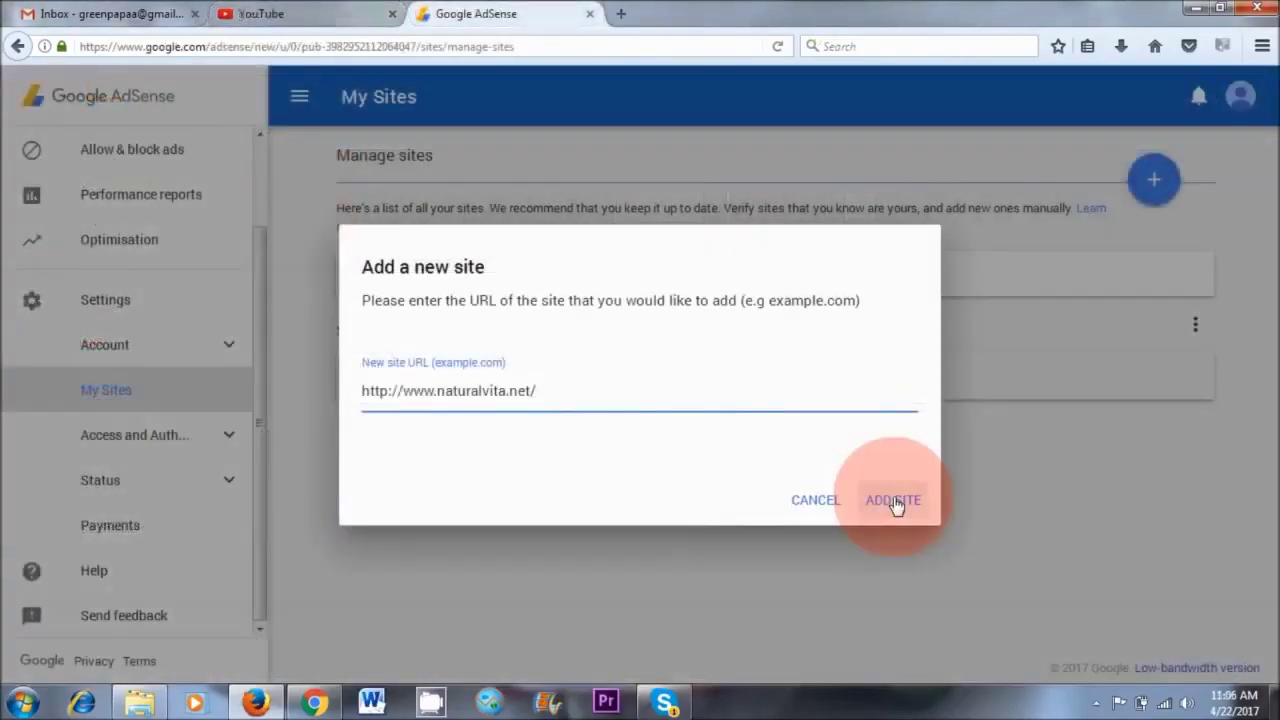
click(893, 500)
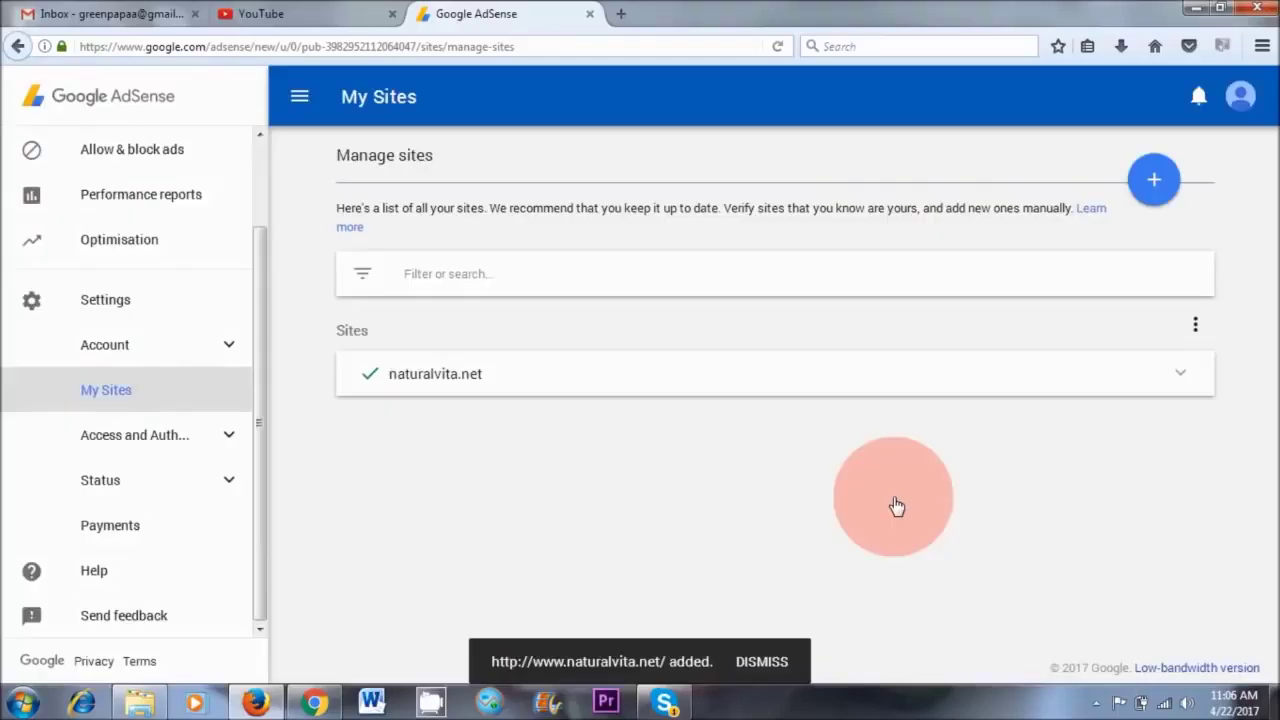
click(157, 389)
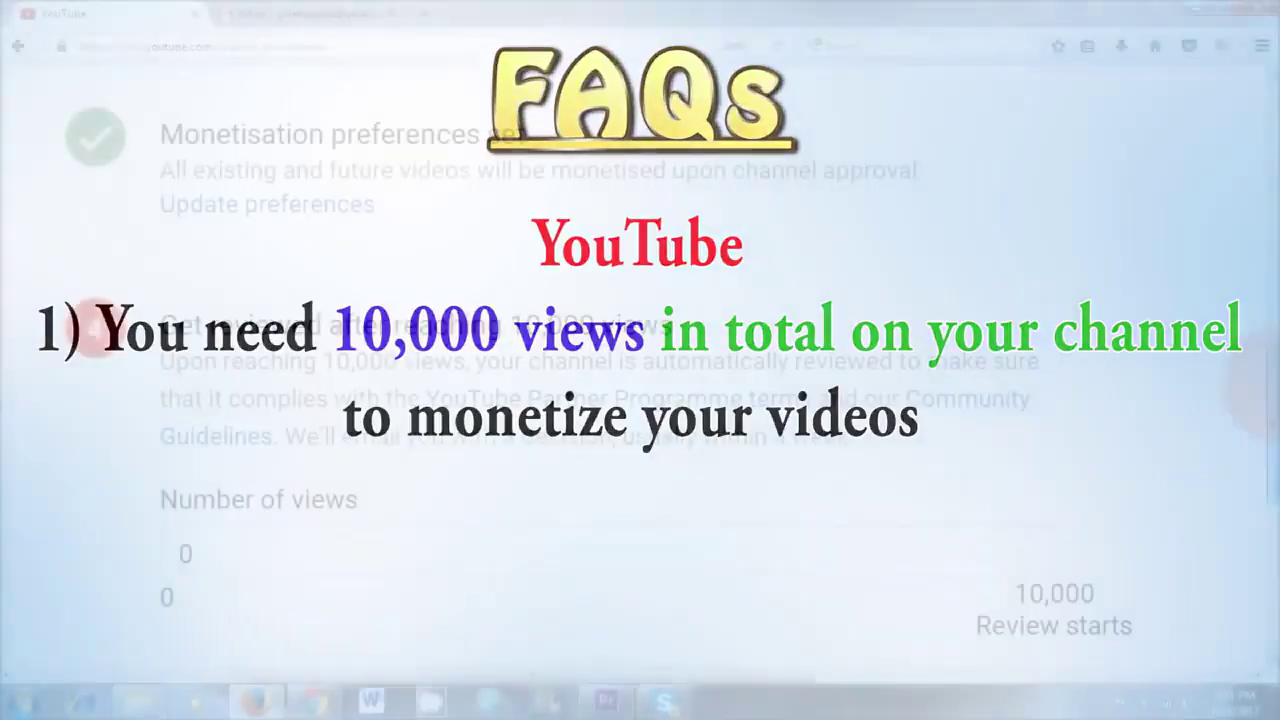
- Read the YouTube monetisation requirement about channel review after reaching 10,000 views, highlighting its heading and description
scroll(540, 300, down, 2)
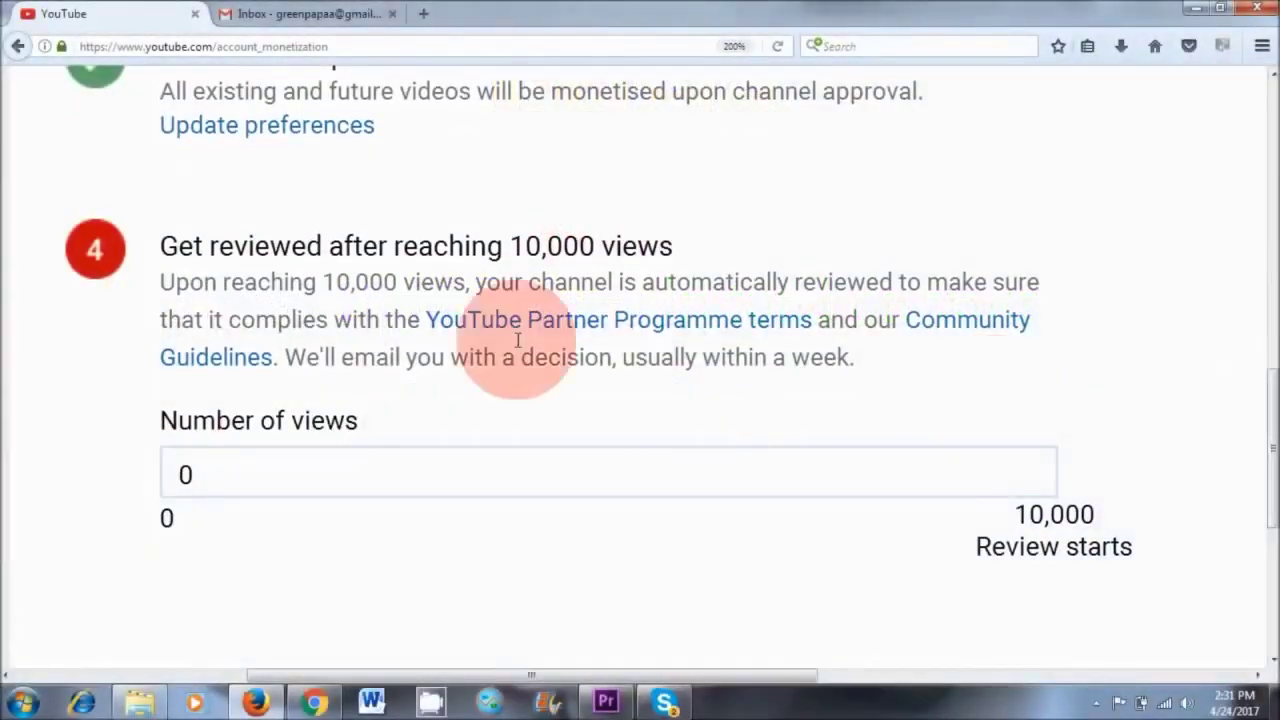
drag(163, 248, 695, 250)
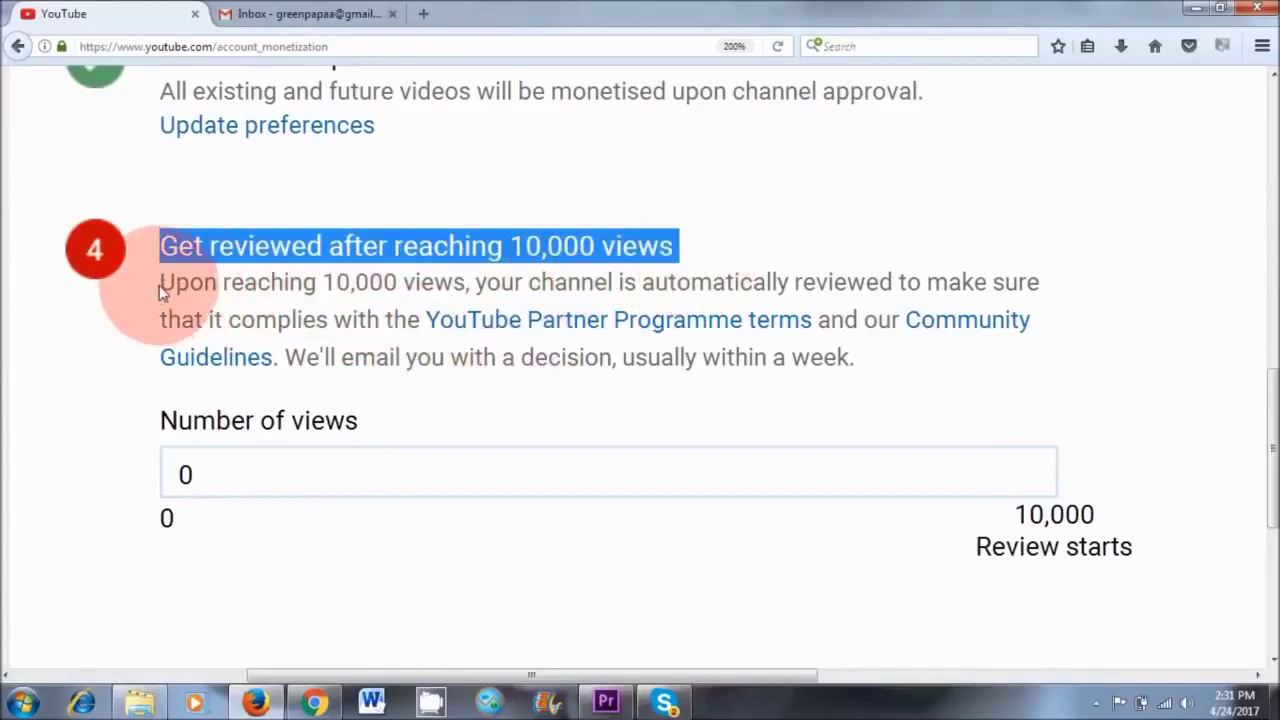
drag(165, 283, 1000, 310)
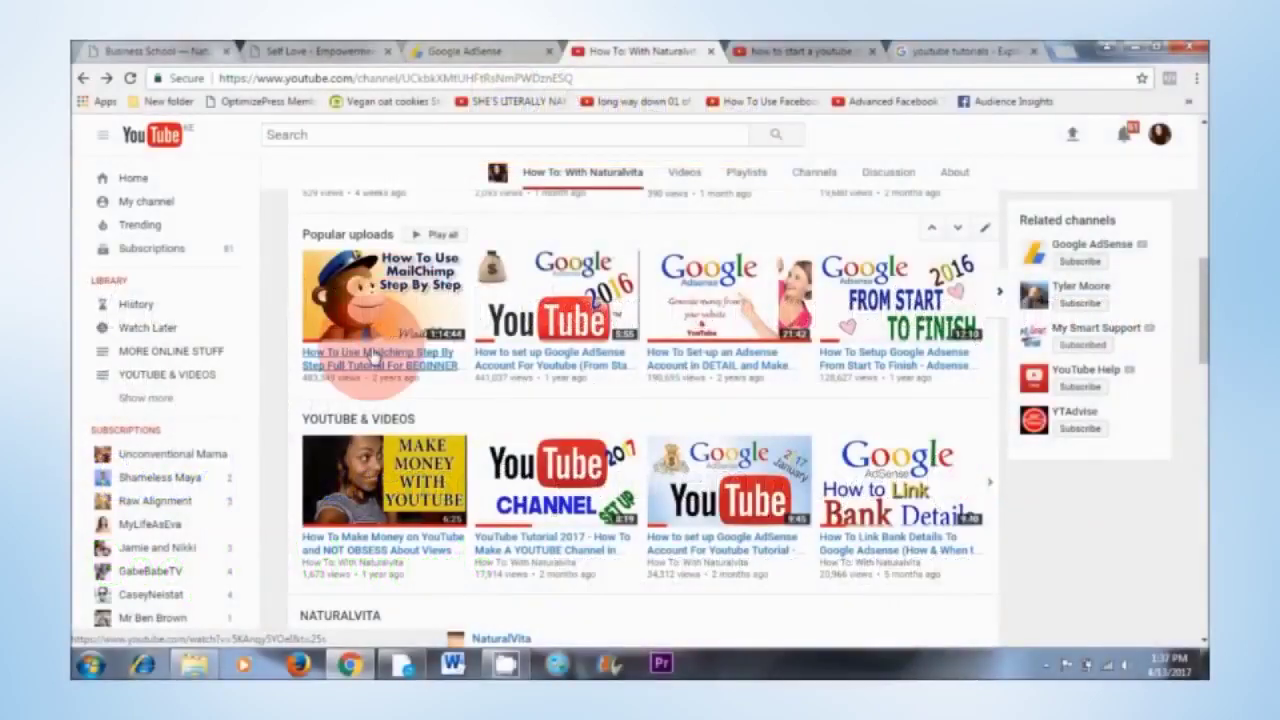
- Open the channel's popular MailChimp step-by-step tutorial video and pause the ad that plays before it
click(430, 370)
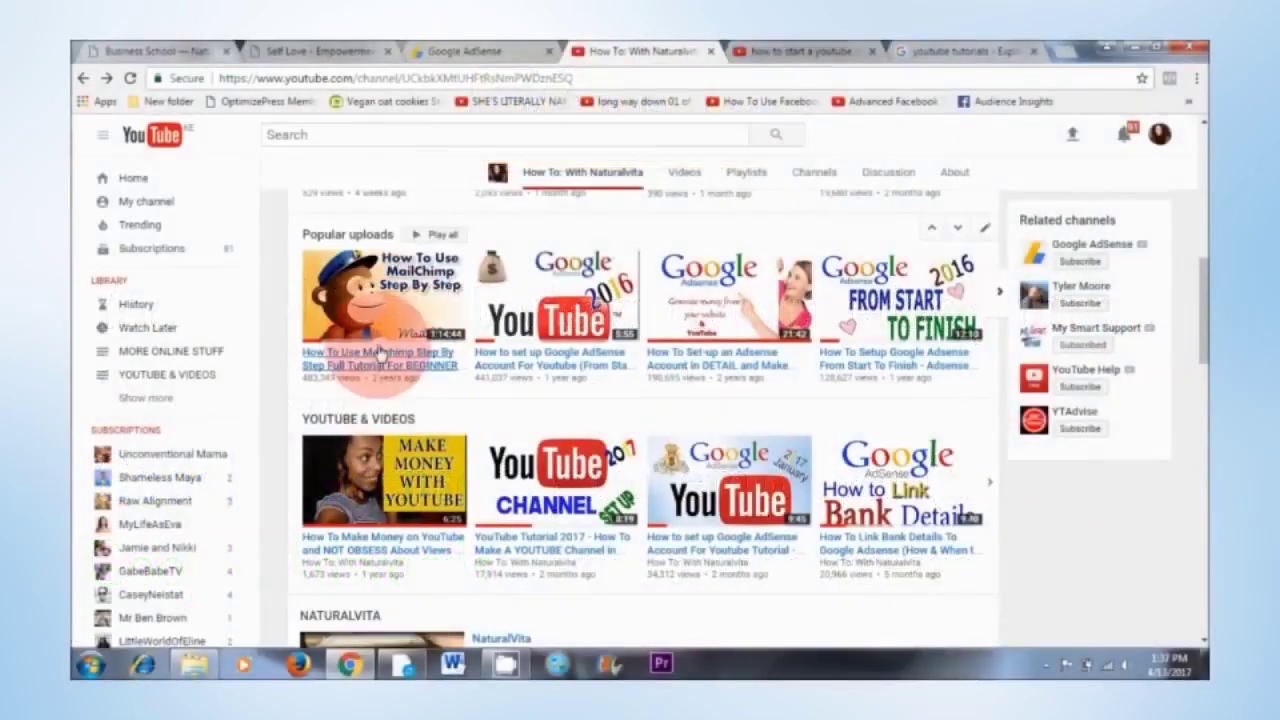
click(125, 560)
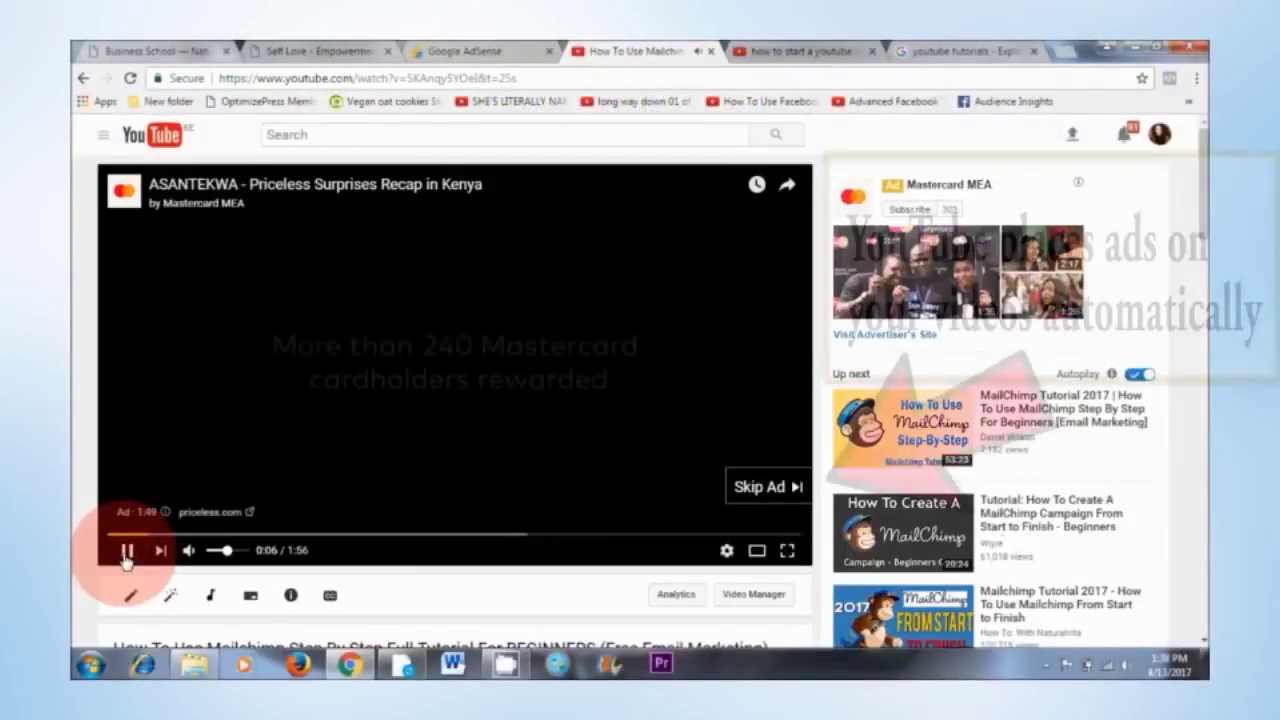
click(414, 320)
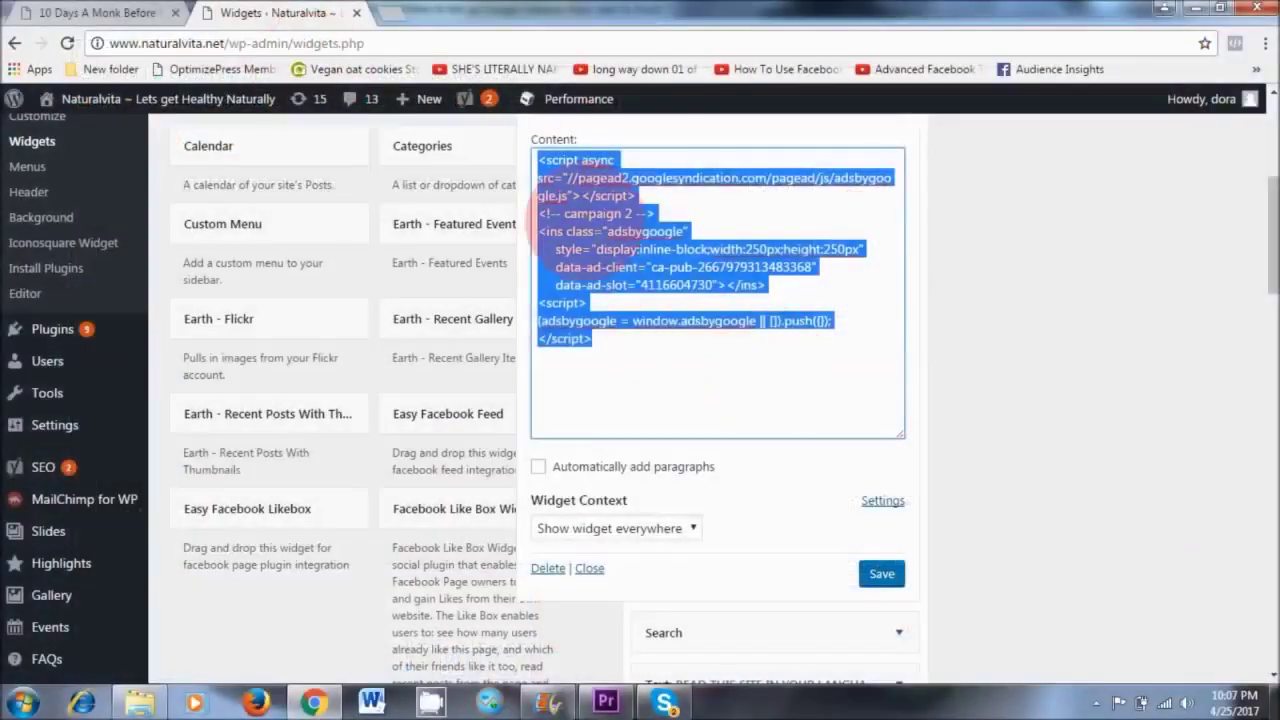
- Copy the AdSense script from the WordPress widget's content and view the ad on the blog post 10 Days A Monk Before My Baby
right_click(575, 222)
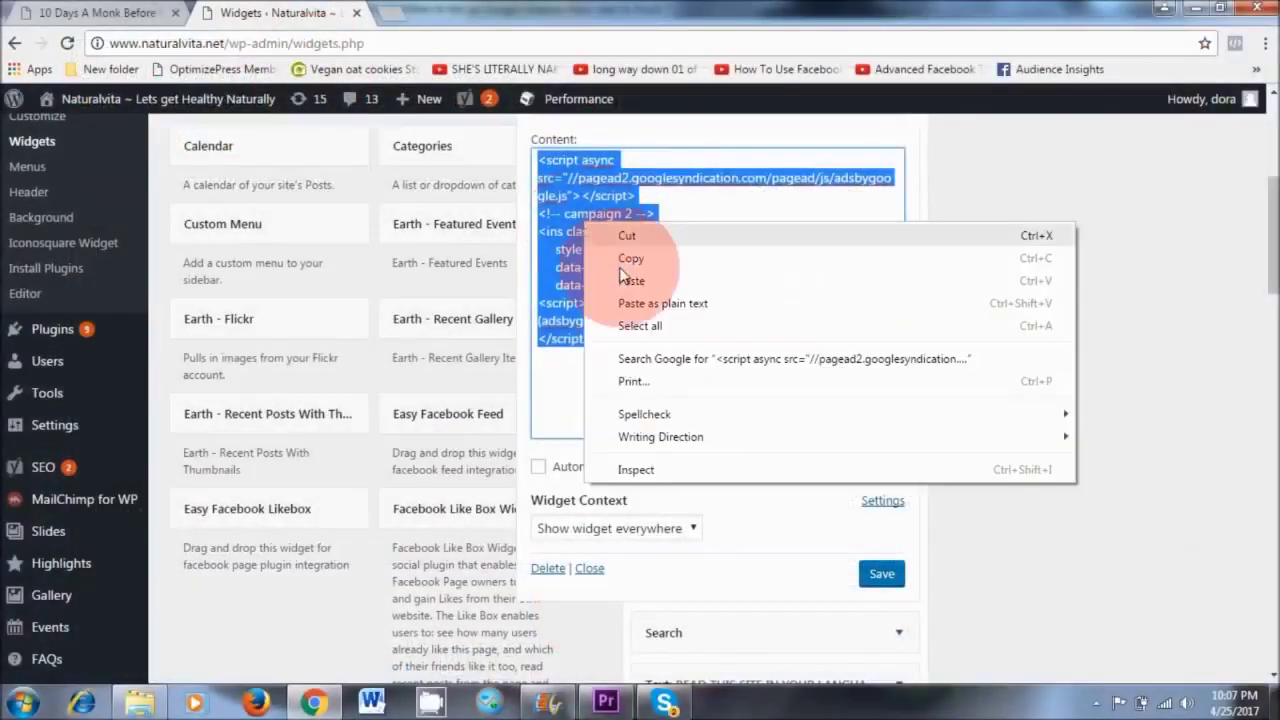
click(615, 253)
click(40, 12)
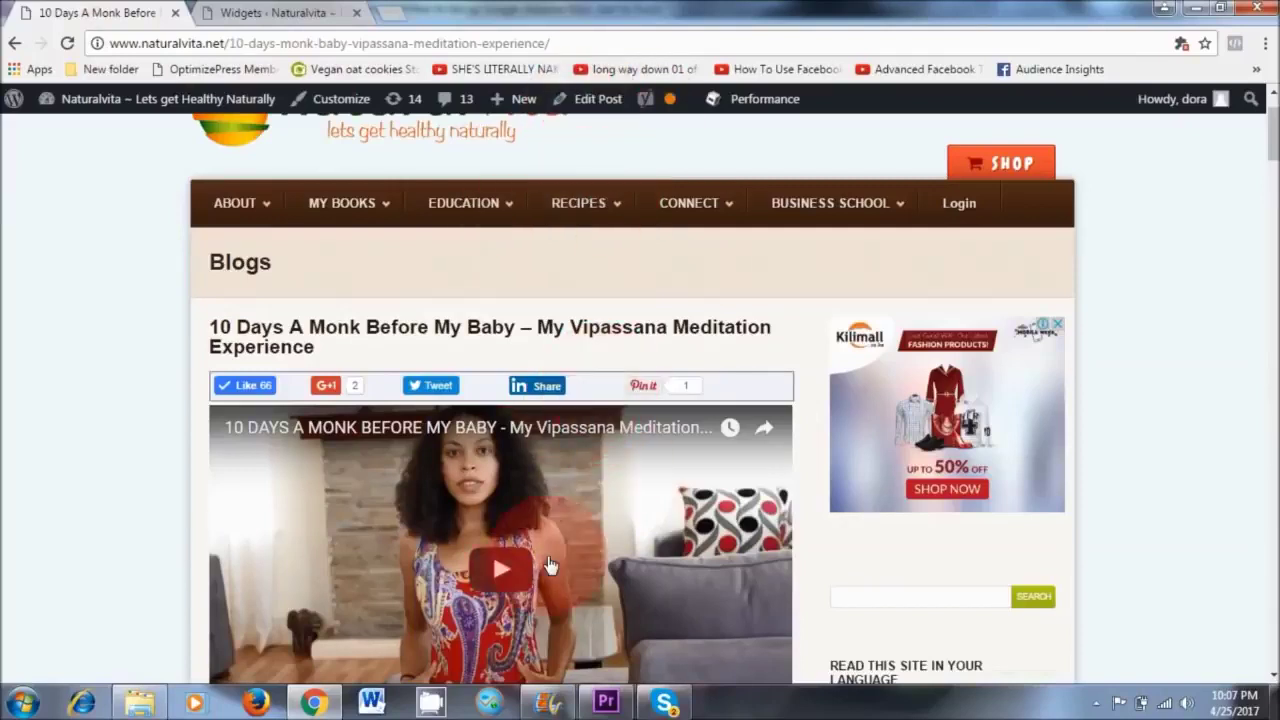
click(600, 320)
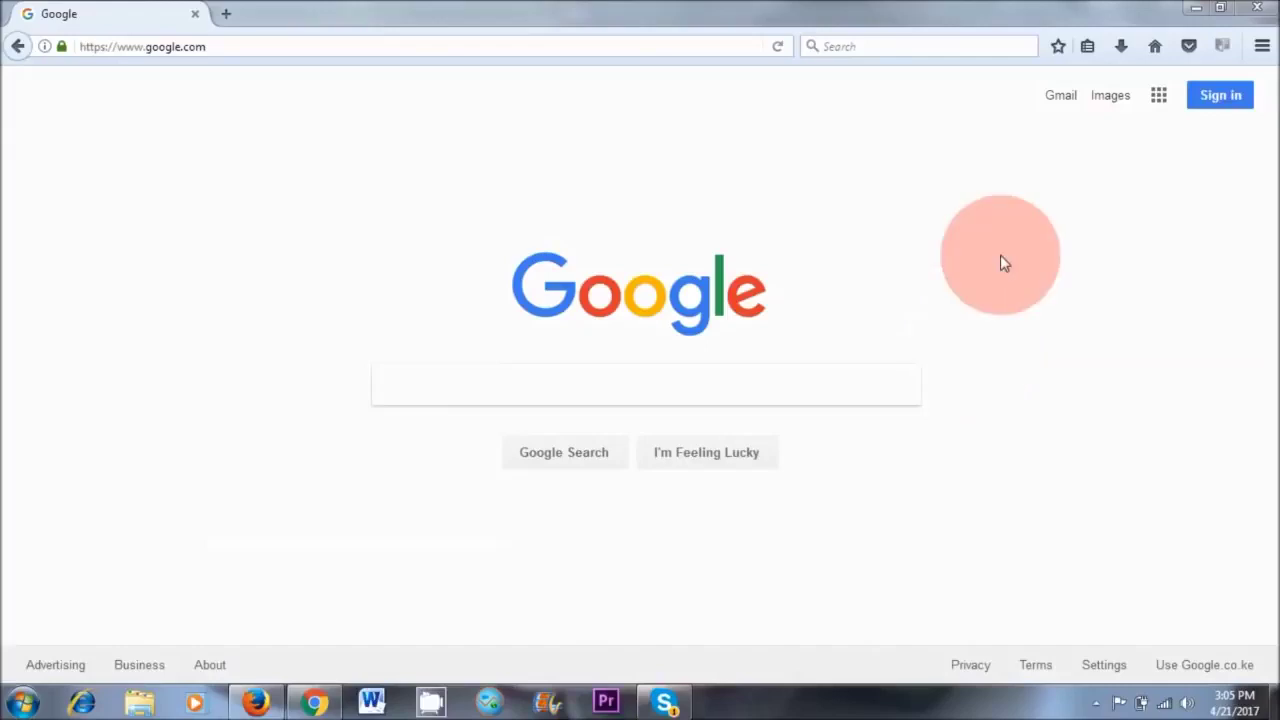
- Search Google for "gmail sign up" and open the Create your Google Account page
click(523, 394)
text(gmail )
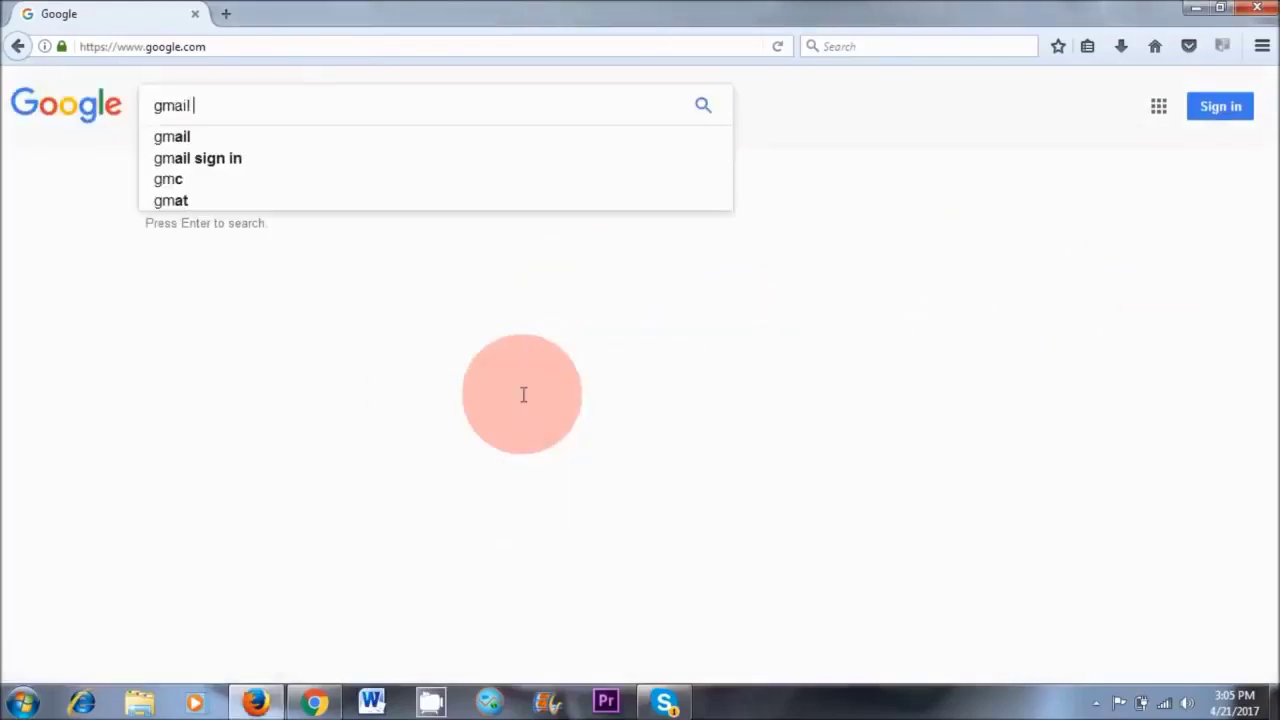
text(sign up)
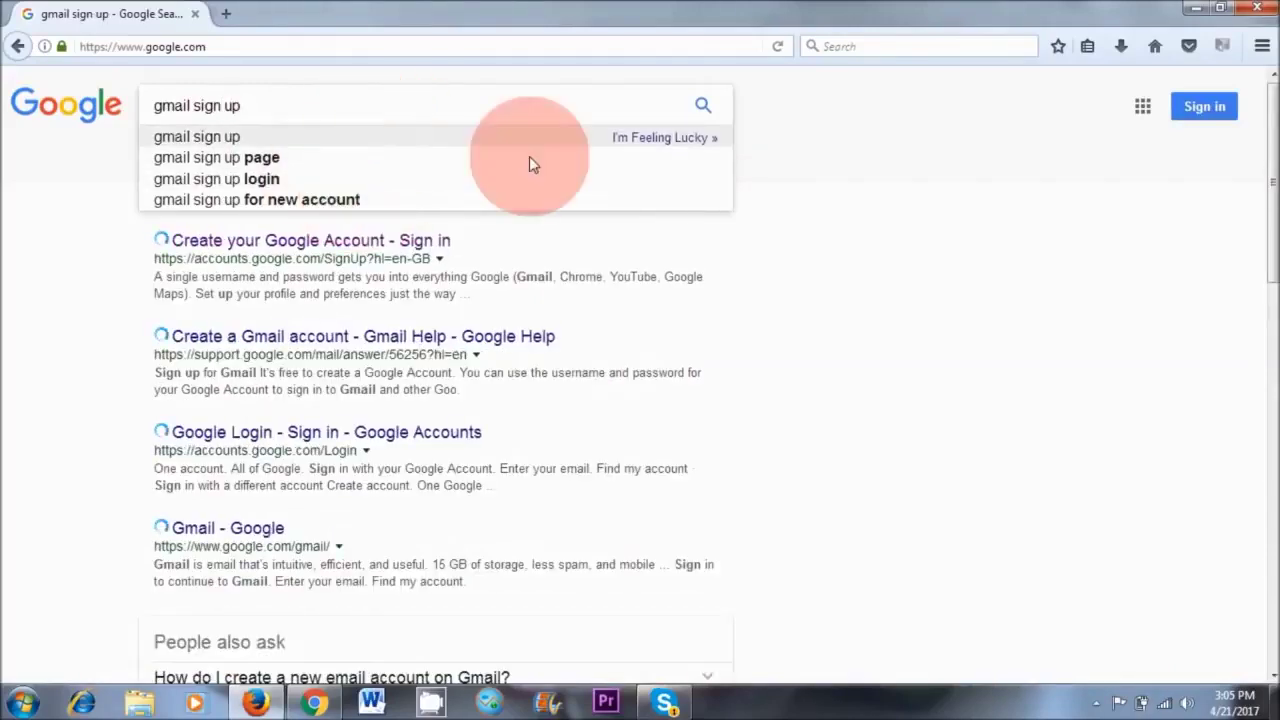
click(703, 105)
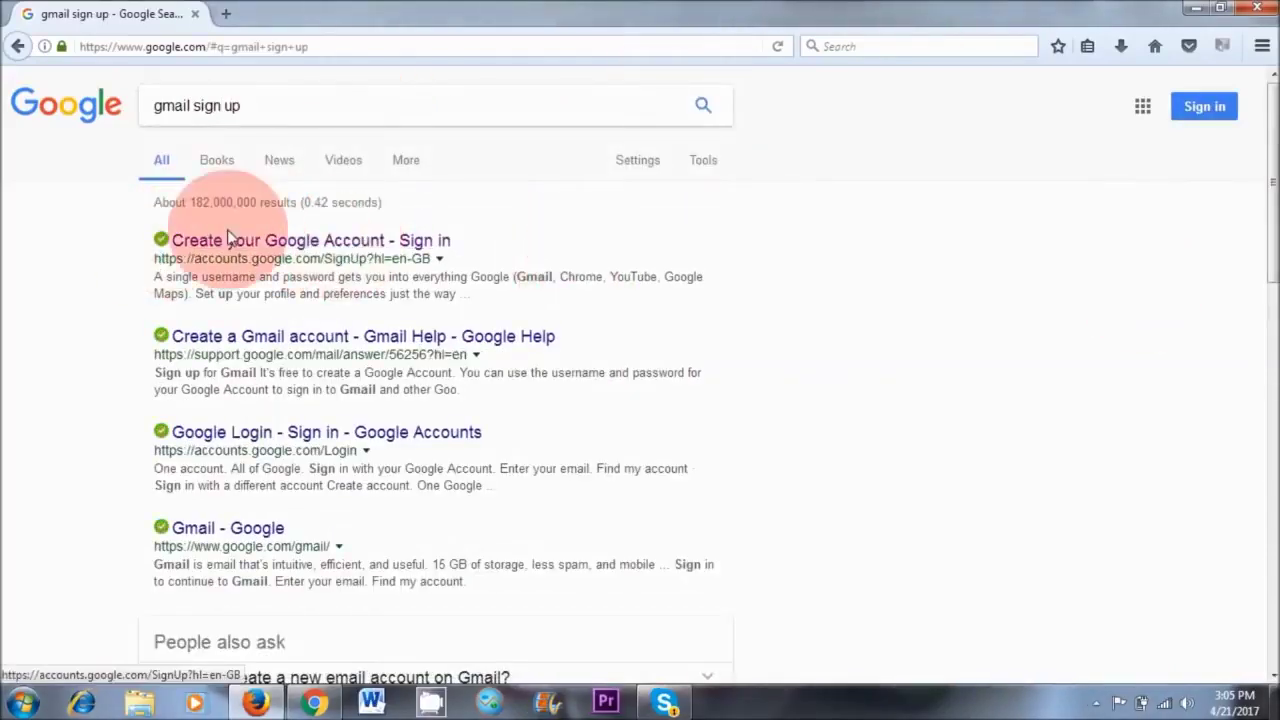
click(355, 252)
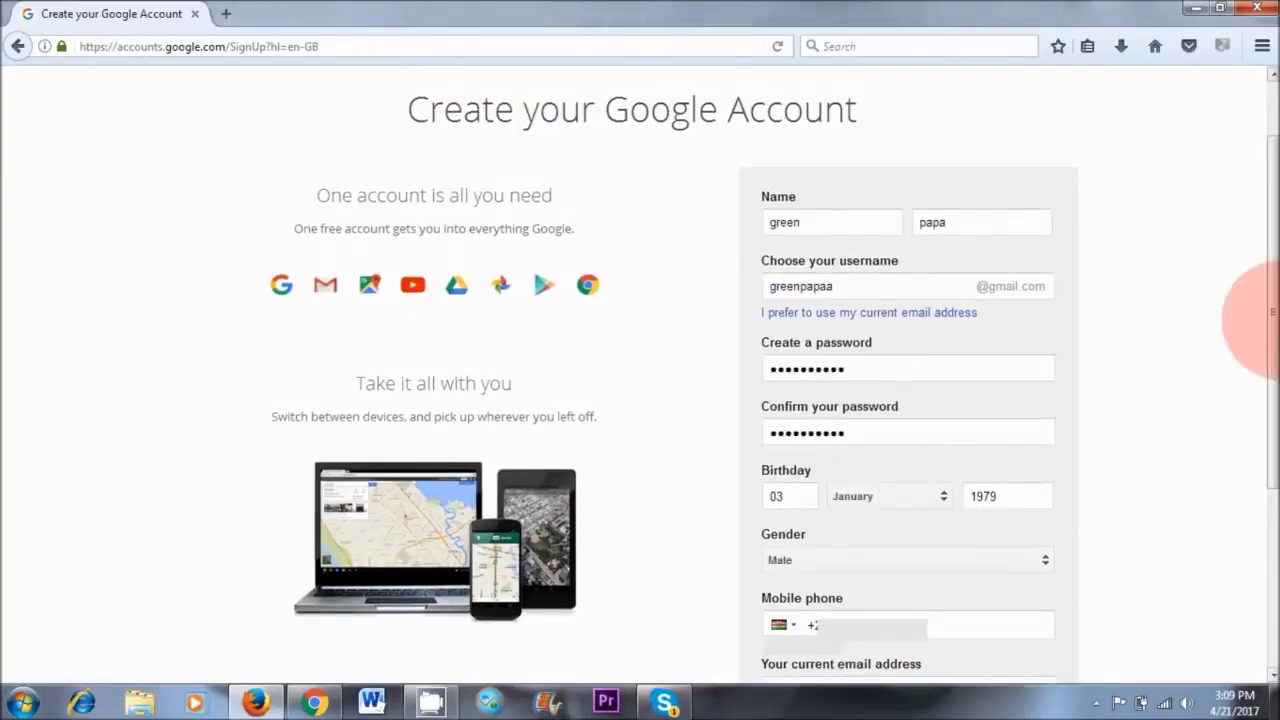
- Submit the completed Google Account sign-up form and agree to the Privacy and Terms
scroll(1255, 290, down, 3)
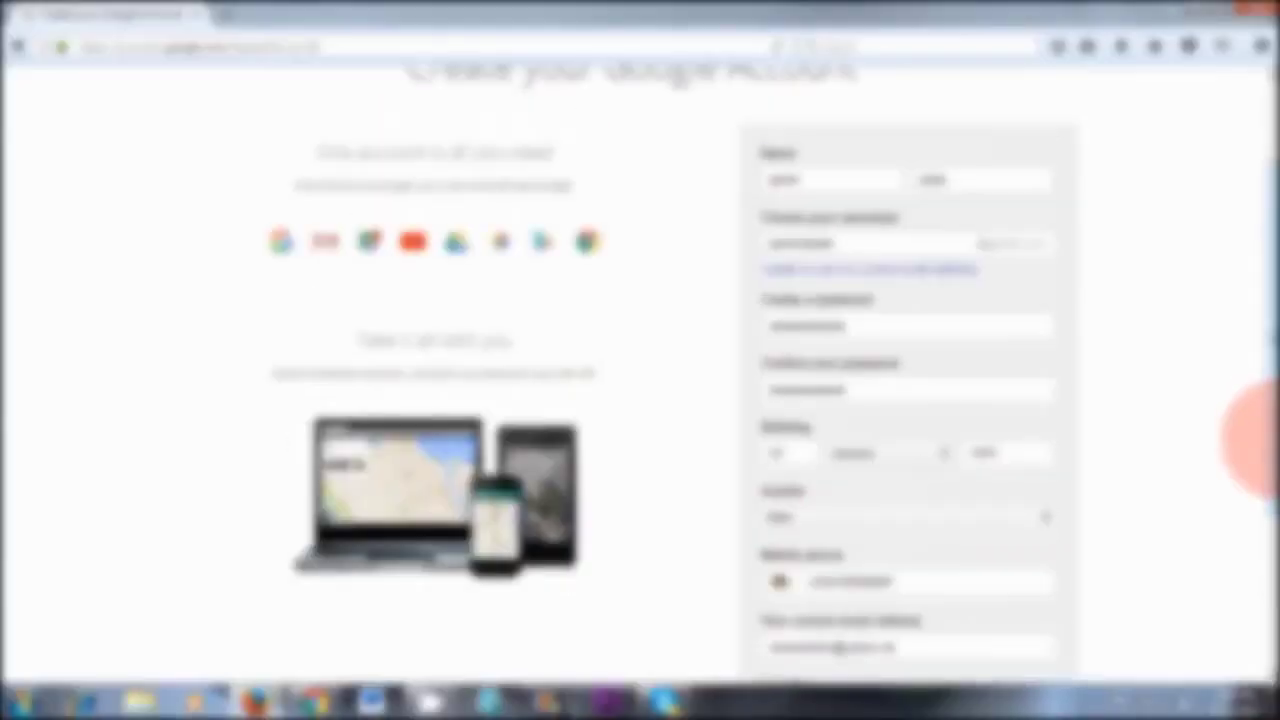
drag(1262, 437, 1262, 520)
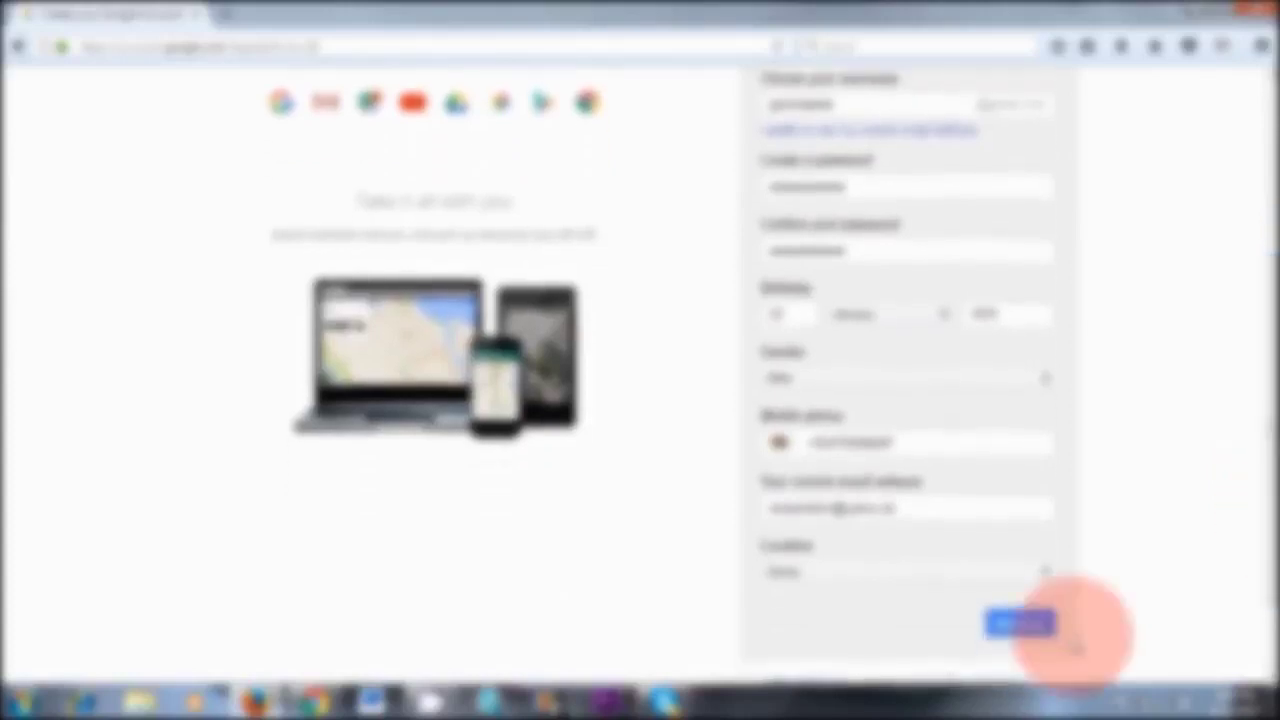
click(1010, 623)
click(900, 237)
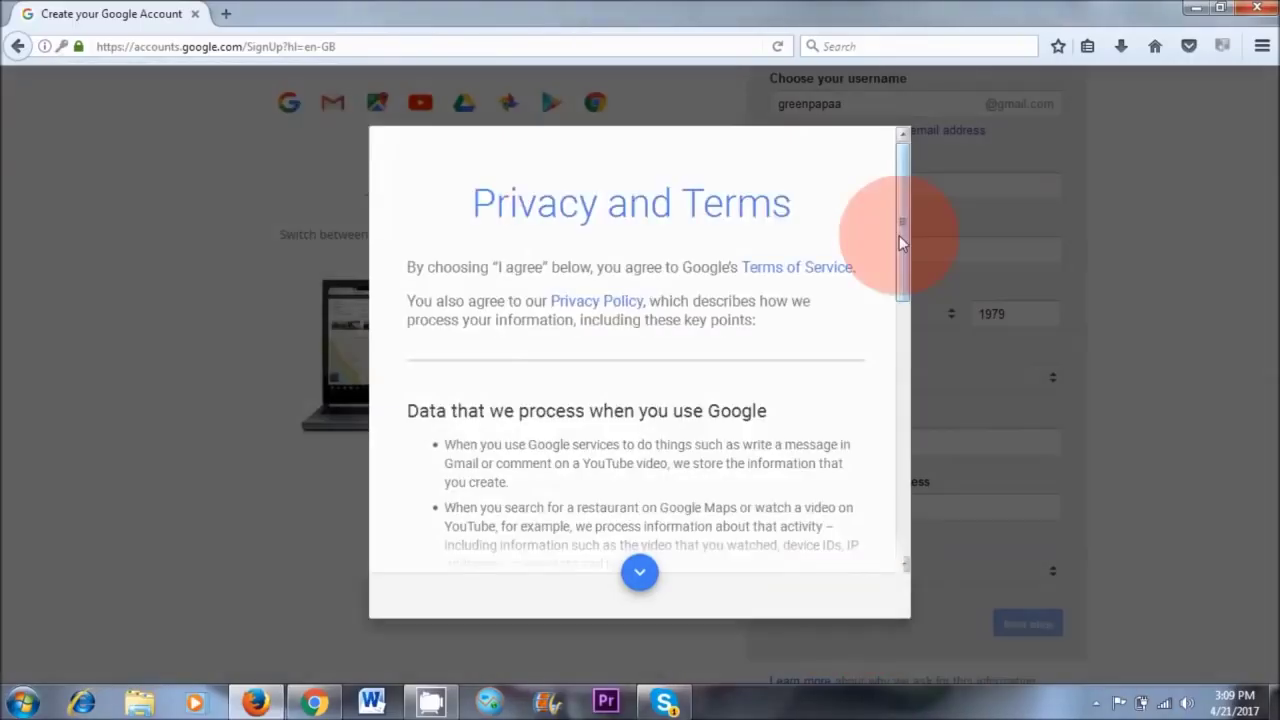
drag(900, 243, 903, 532)
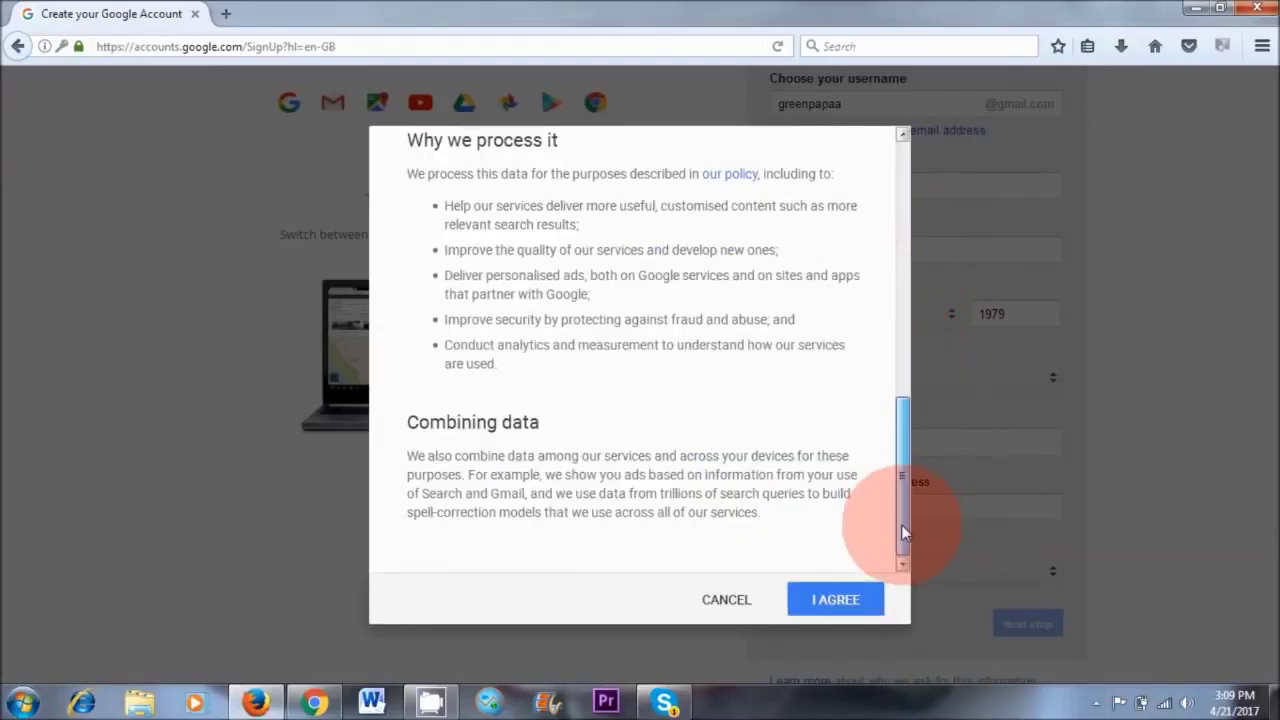
click(830, 600)
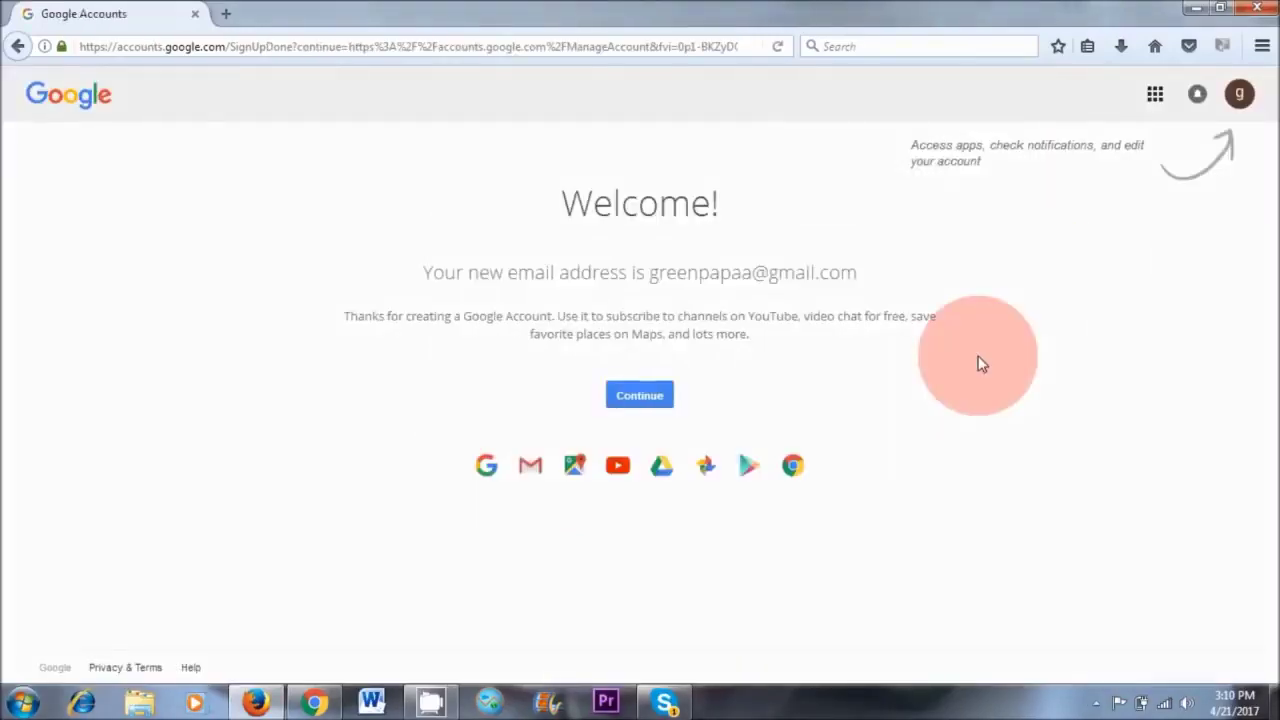
- Sign in to YouTube with the new Google account and create a channel under the account holder's name
click(1155, 97)
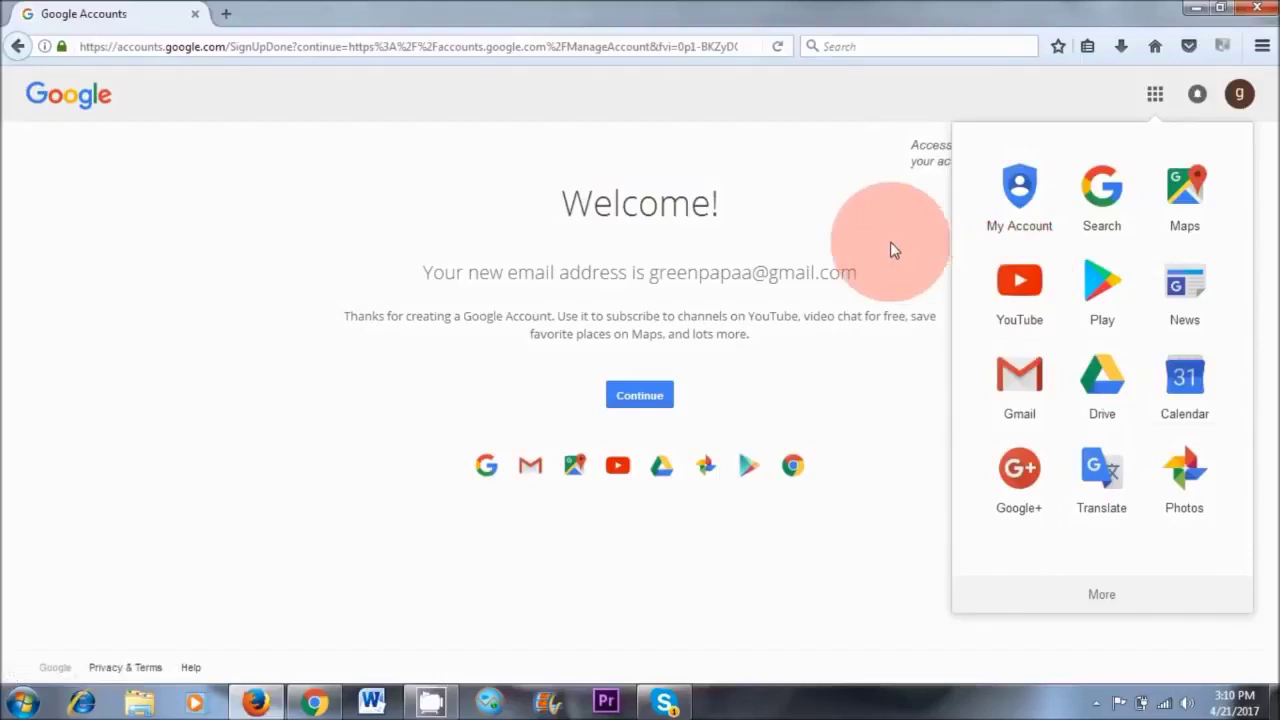
click(1033, 285)
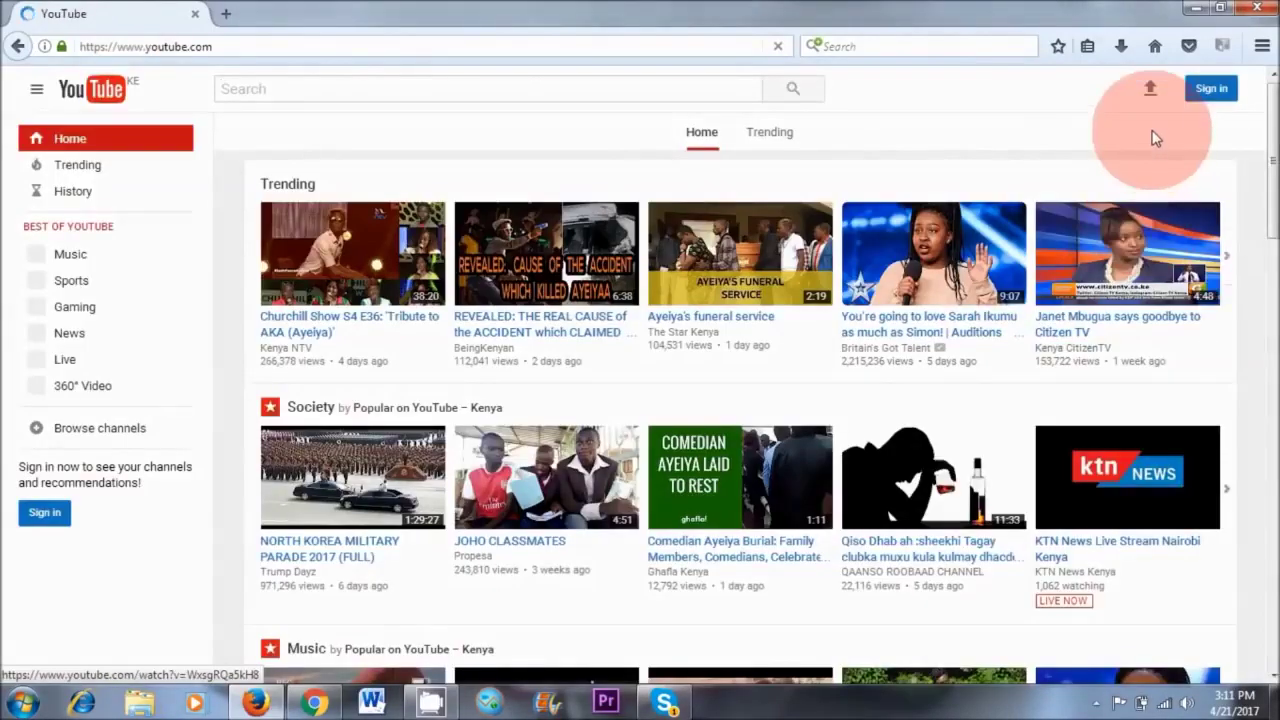
click(1212, 91)
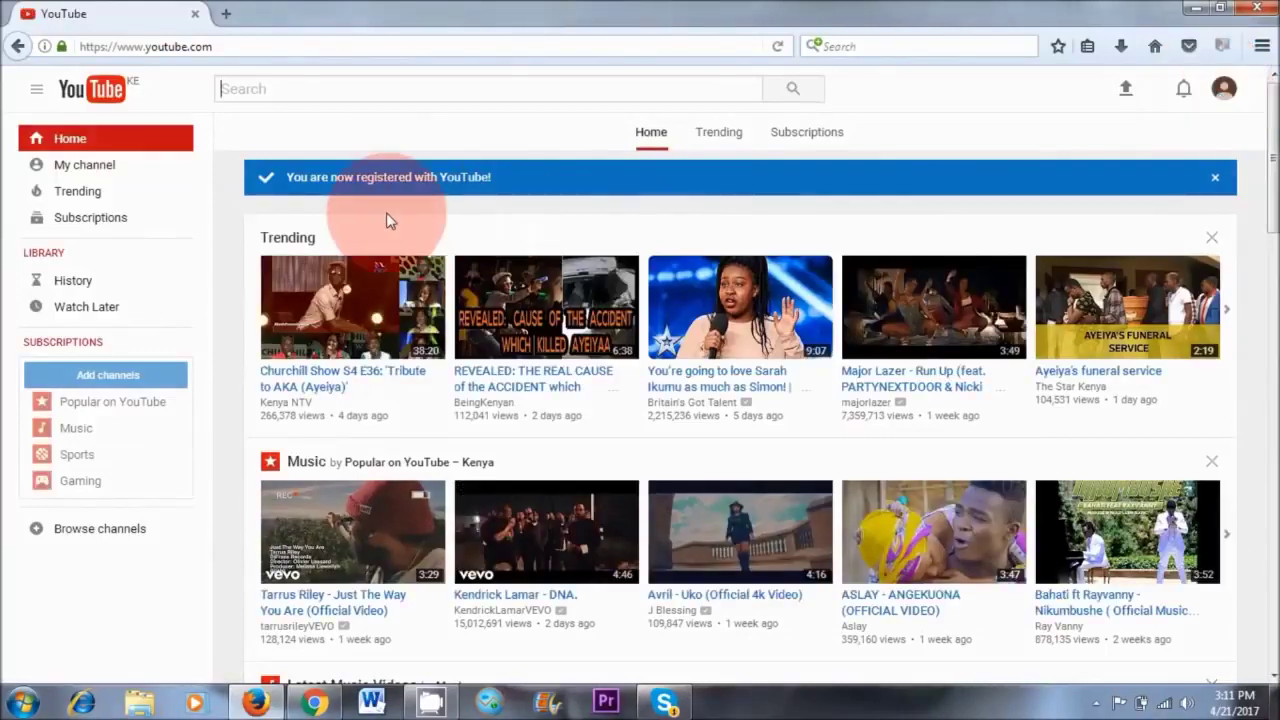
click(72, 172)
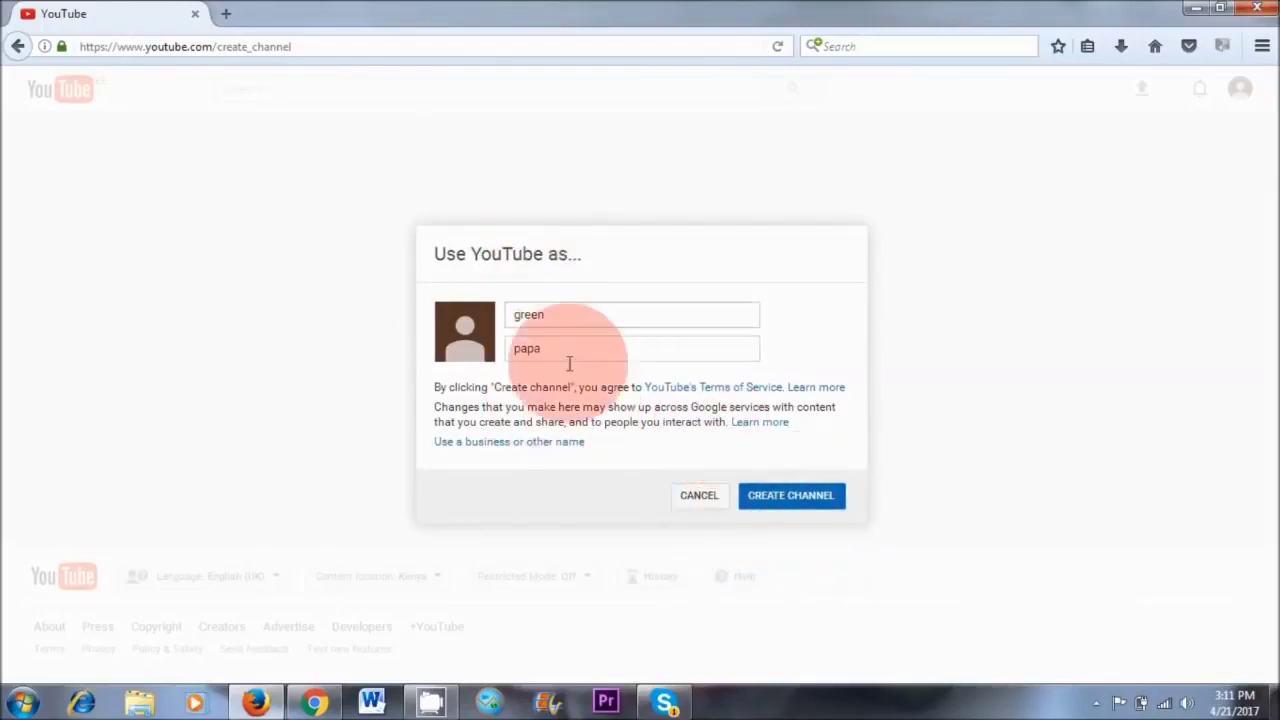
click(776, 498)
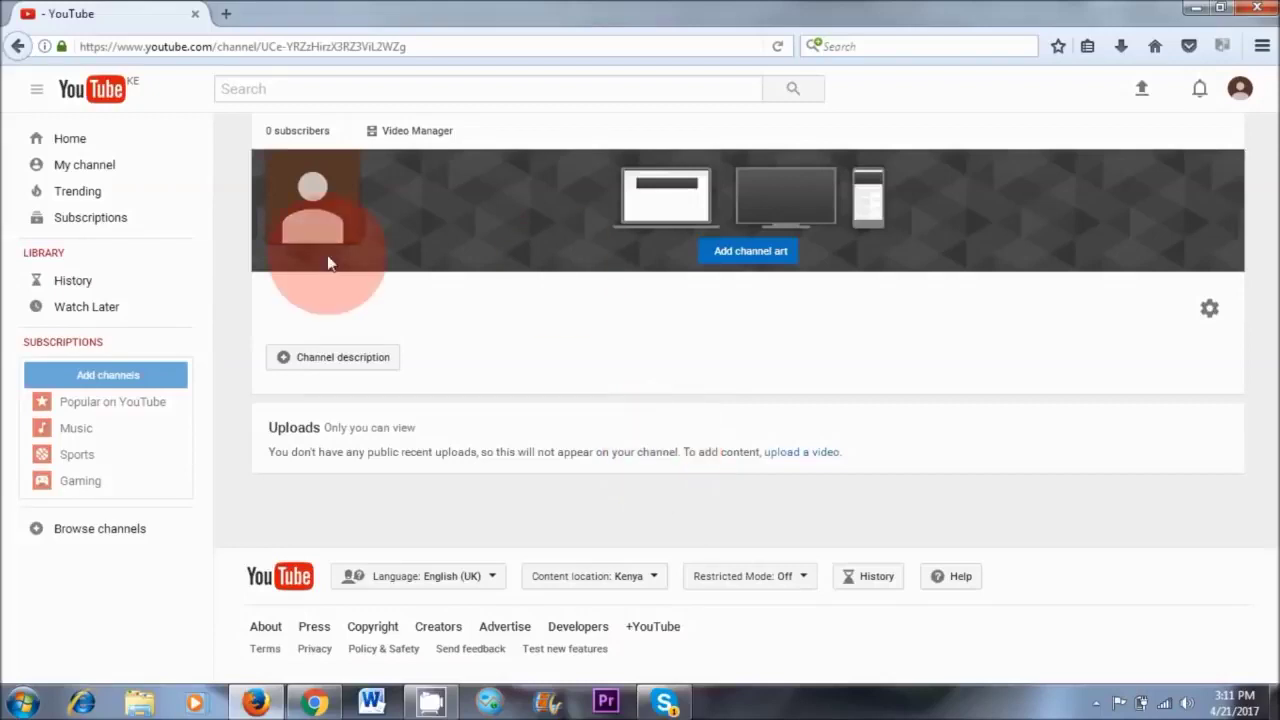
- Upload the video file MVI_8839 from the TOSHIBA EXT drive and publish it as a public video titled bebop
mouse_move(505, 178)
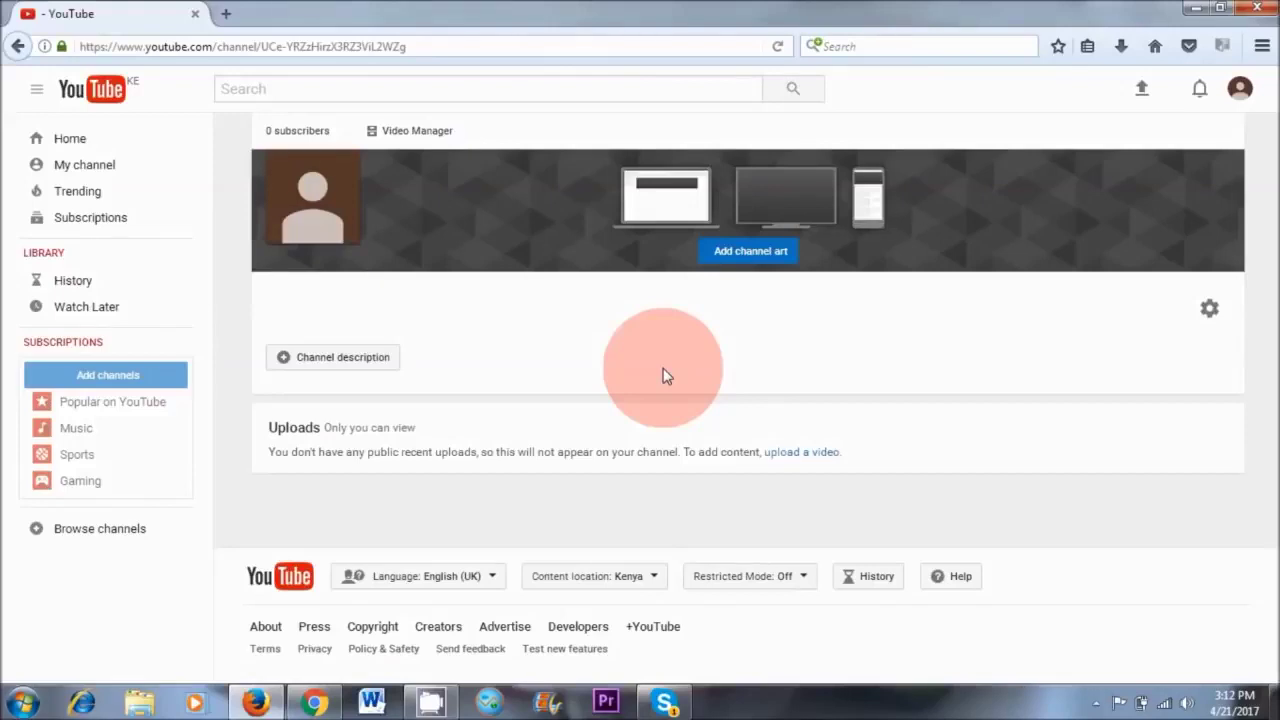
click(1140, 95)
click(523, 257)
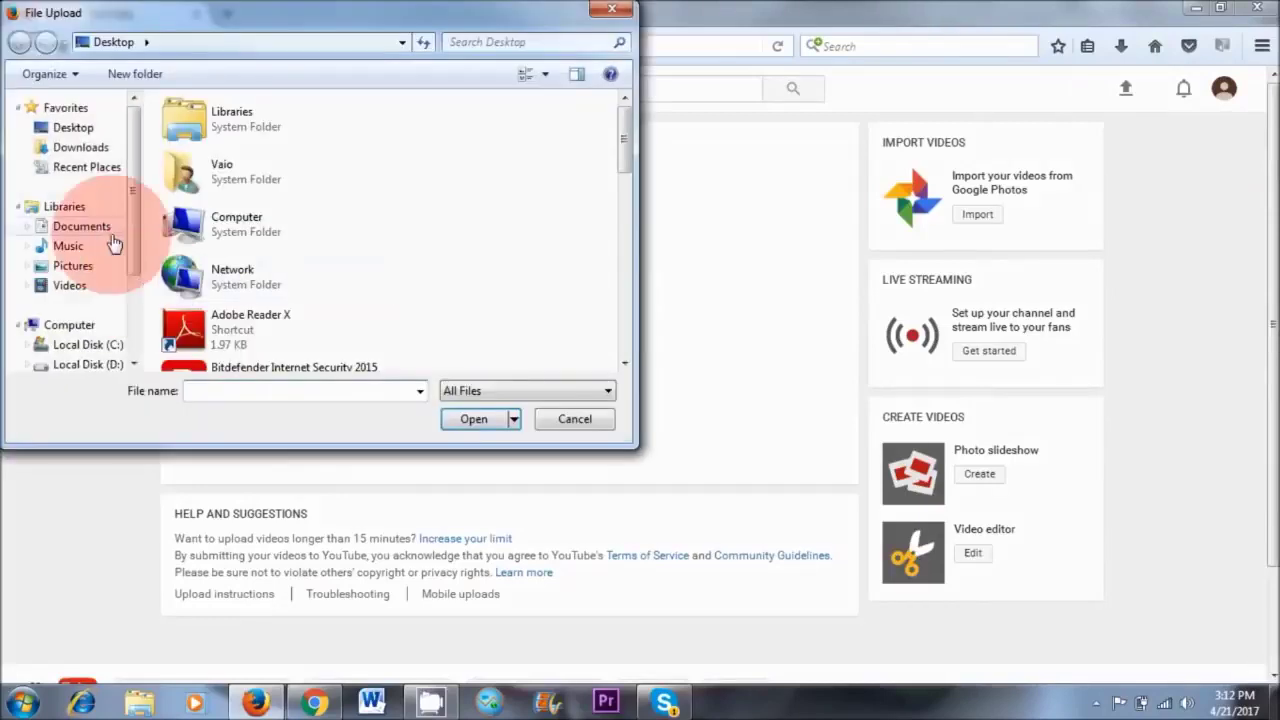
scroll(95, 290, down, 2)
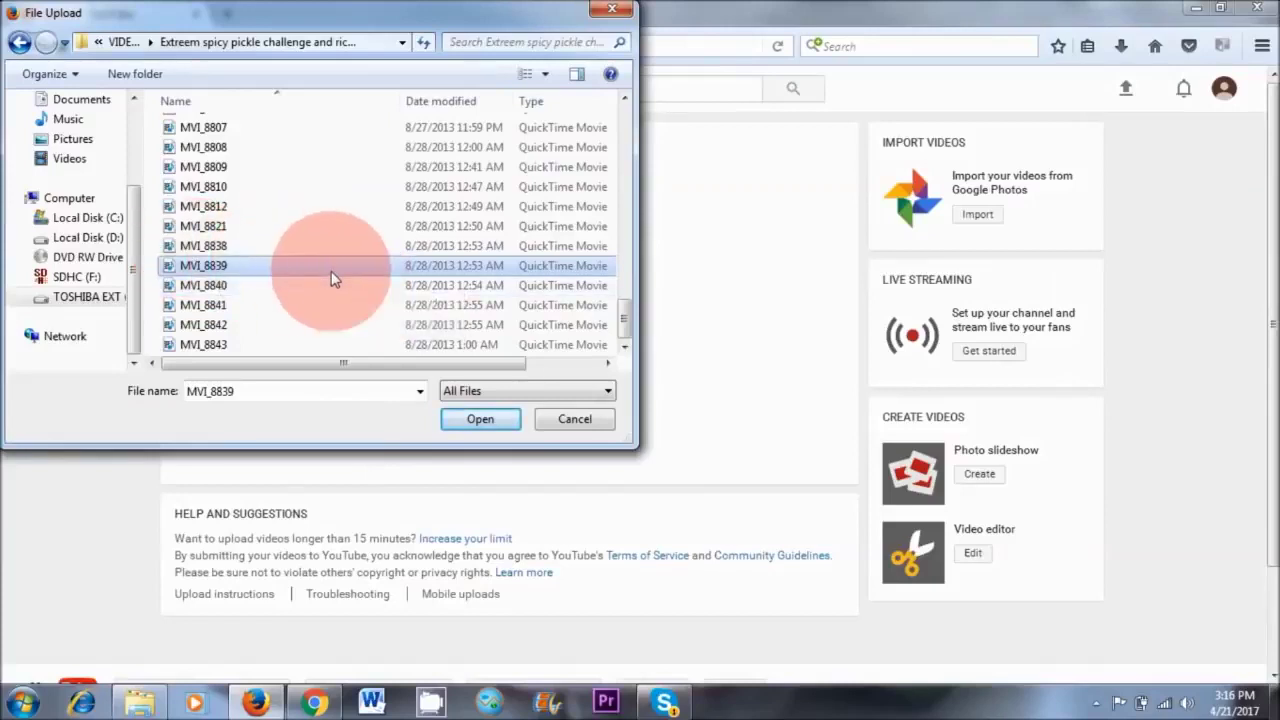
click(483, 418)
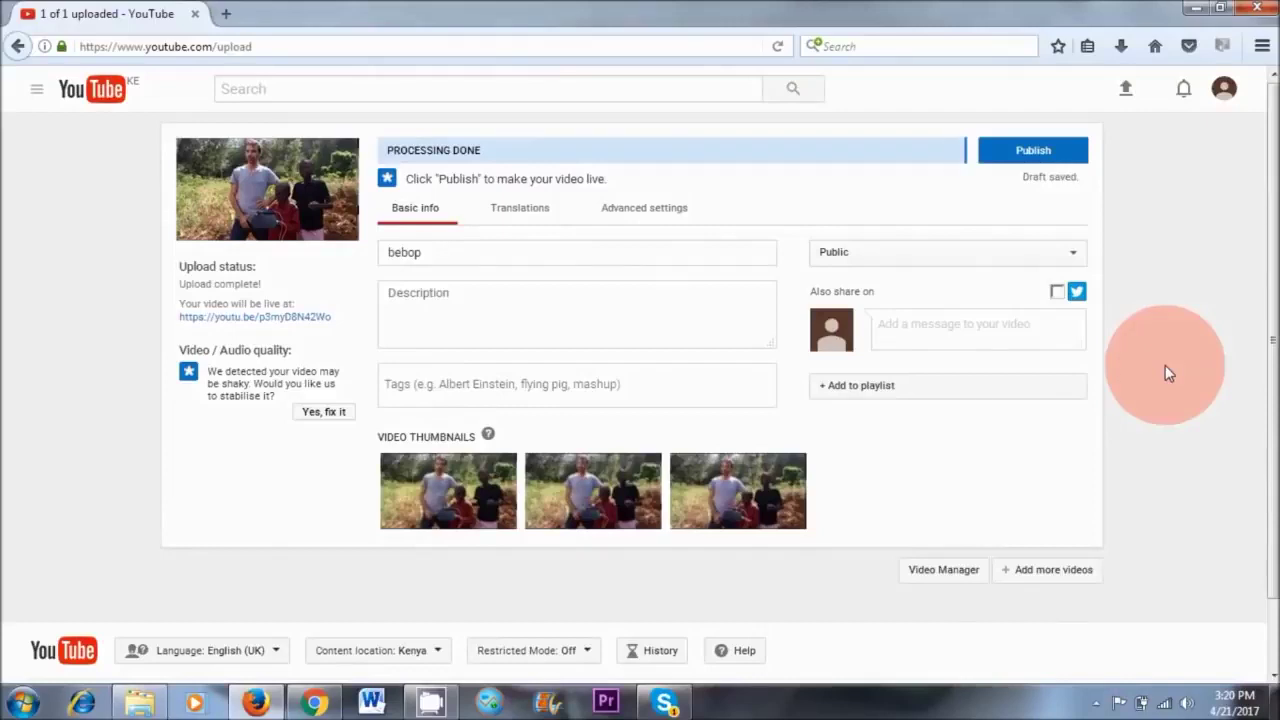
click(1030, 150)
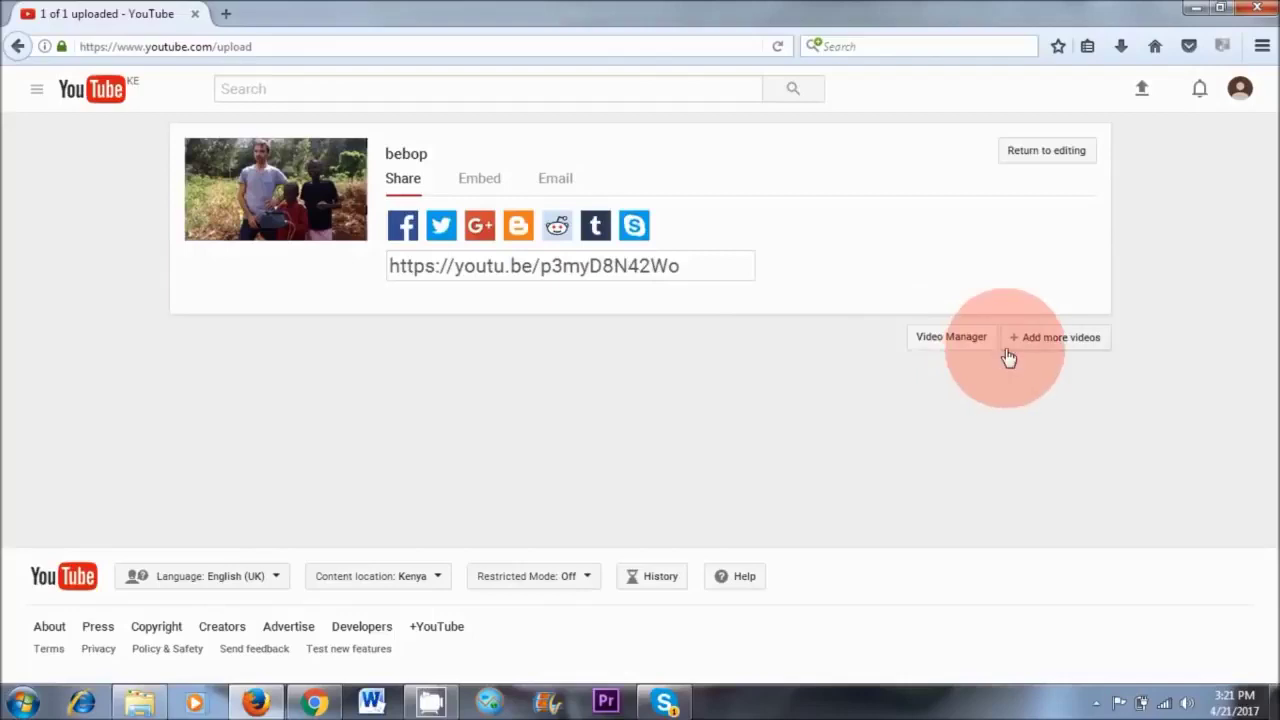
- Verify the YouTube account from the channel's Status and features page, having the verification code delivered by text message
click(951, 343)
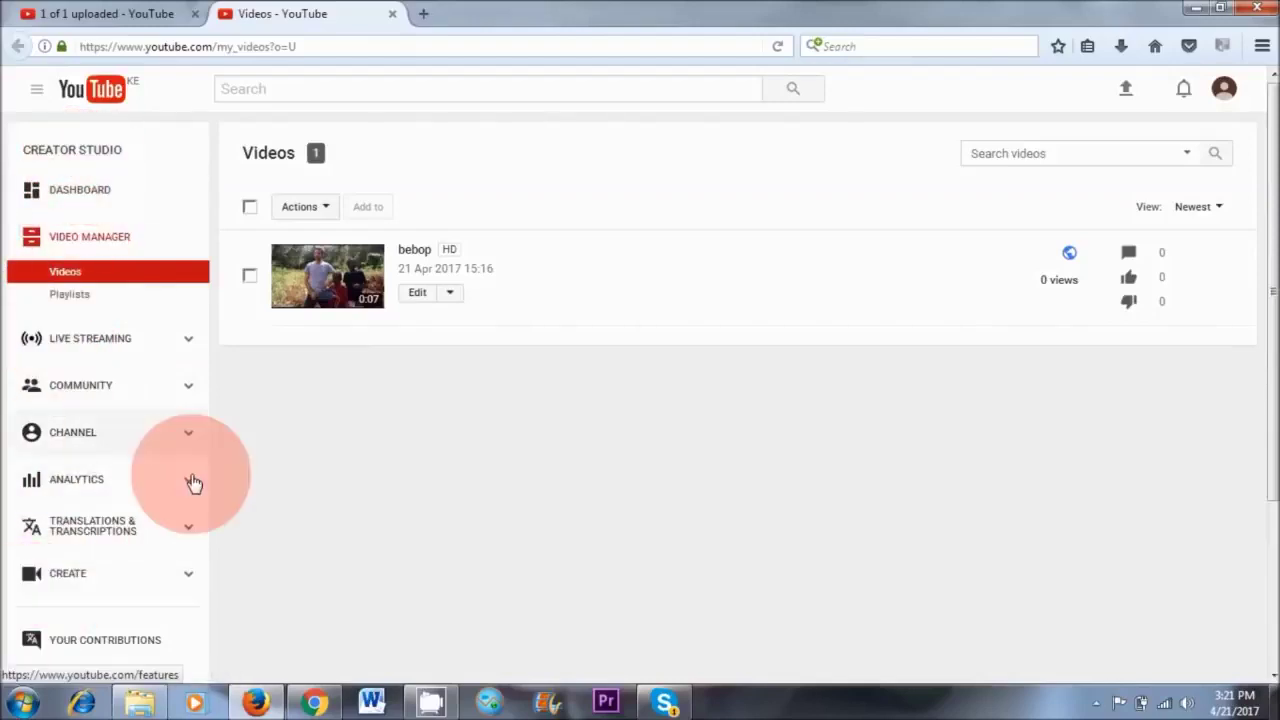
click(67, 438)
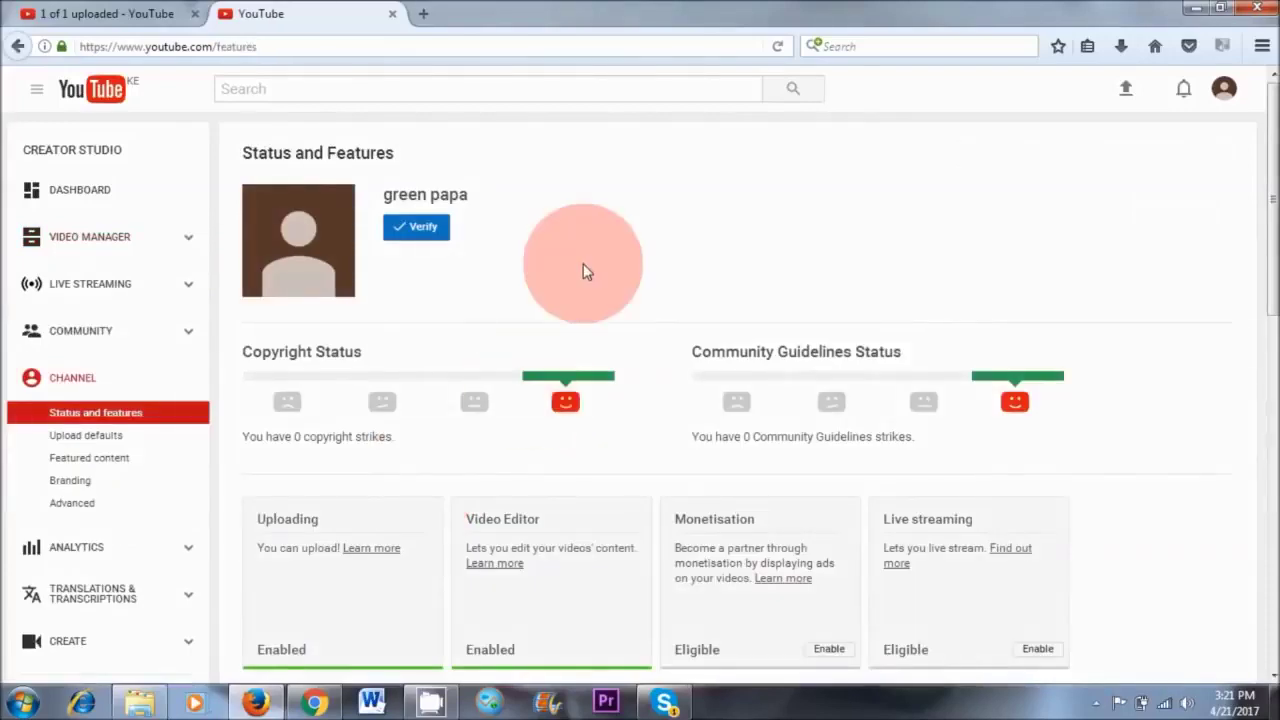
click(416, 229)
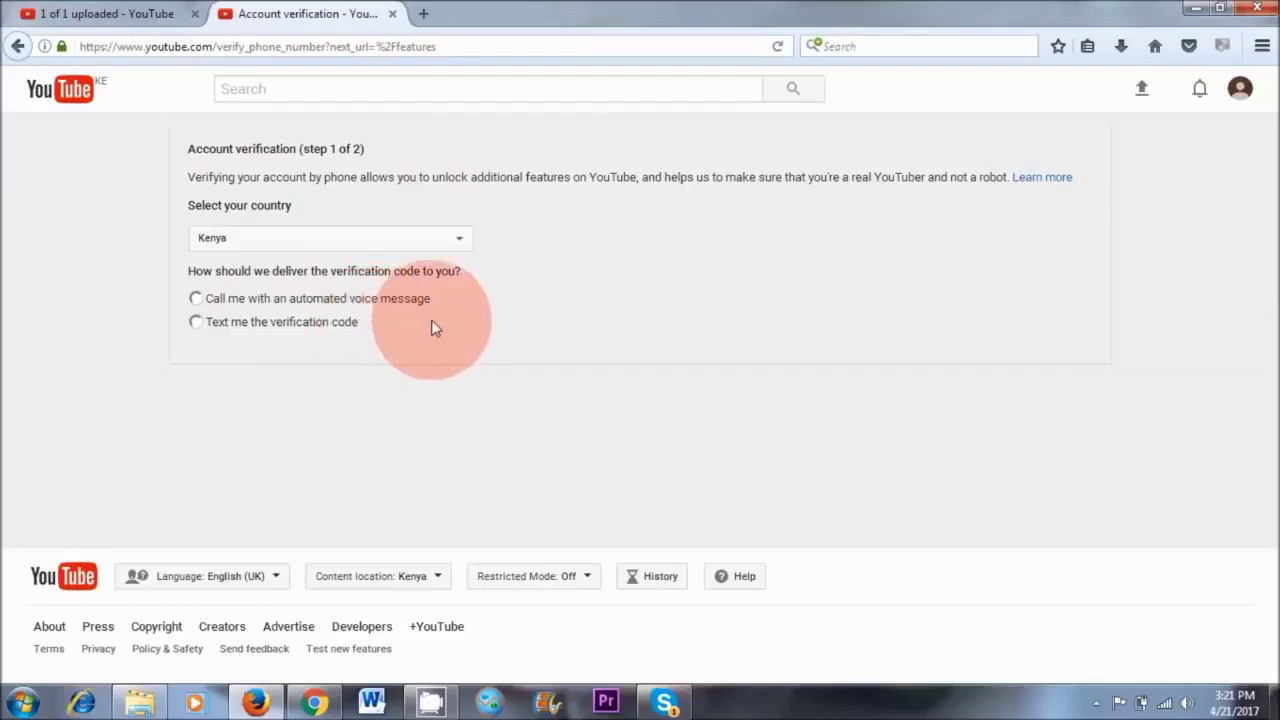
click(196, 322)
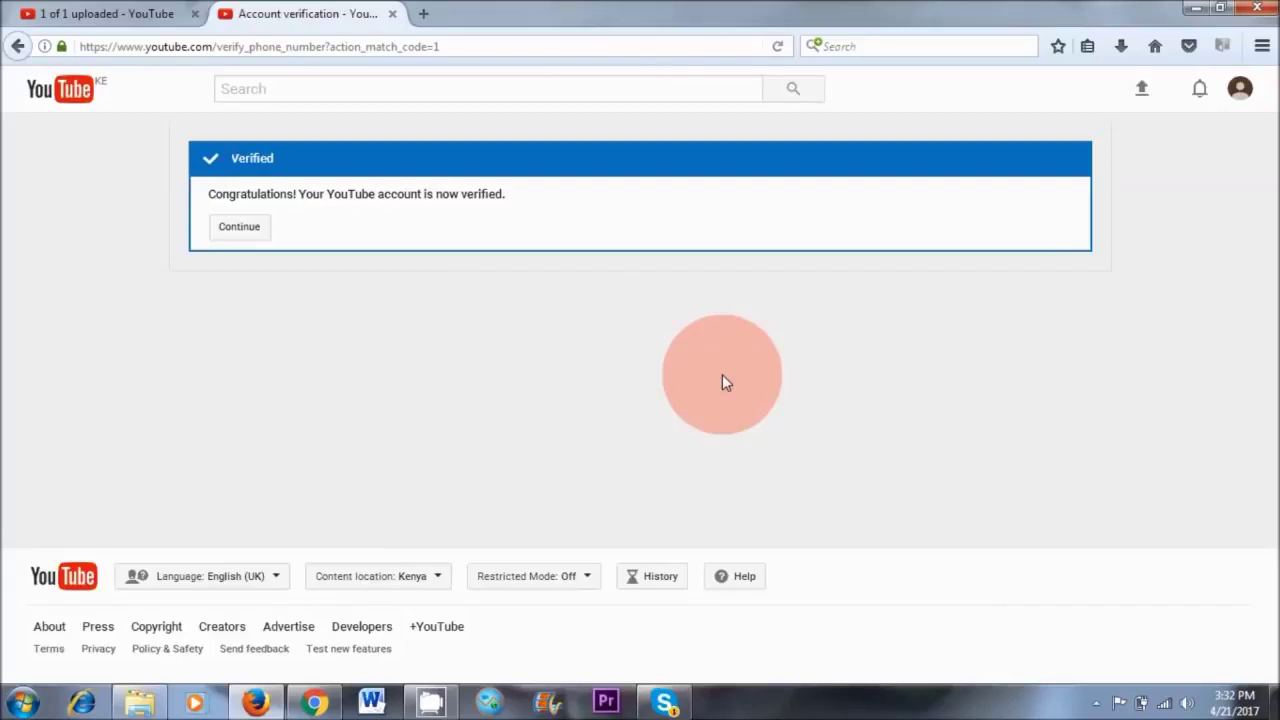
click(248, 233)
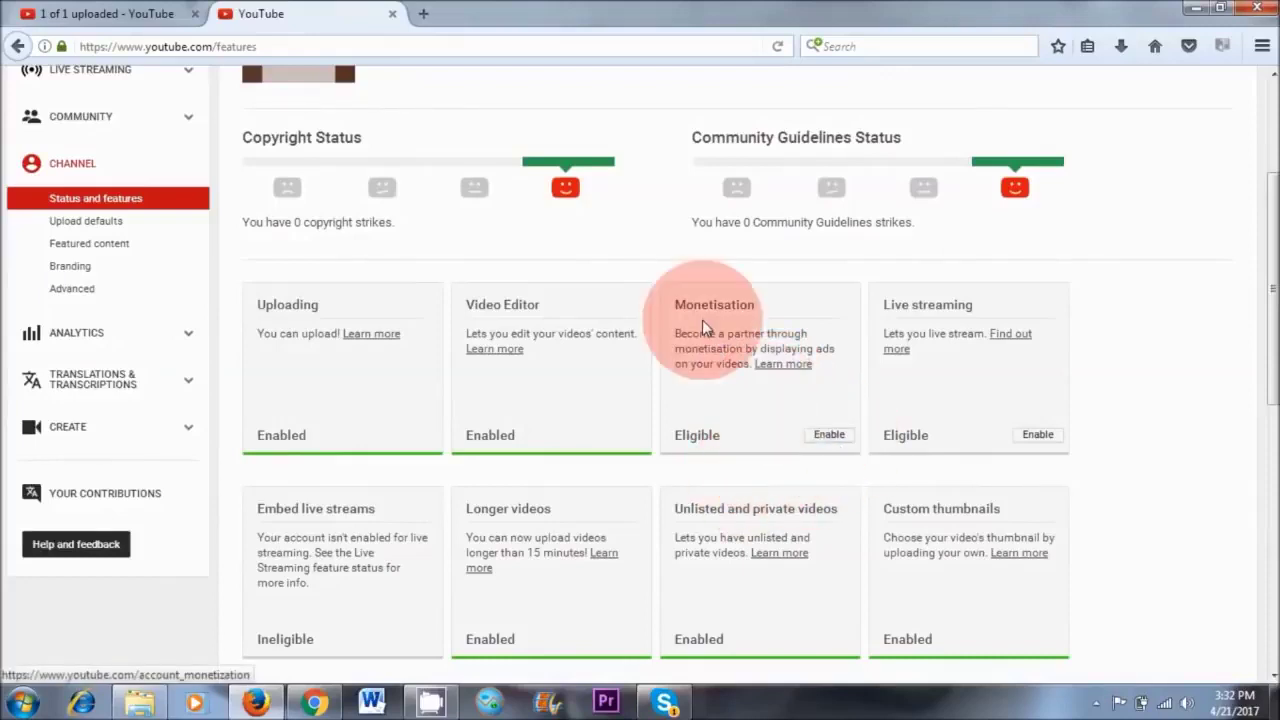
- Enable monetisation for the channel and accept the YouTube Partner Programme terms with all three agreement statements ticked
click(829, 438)
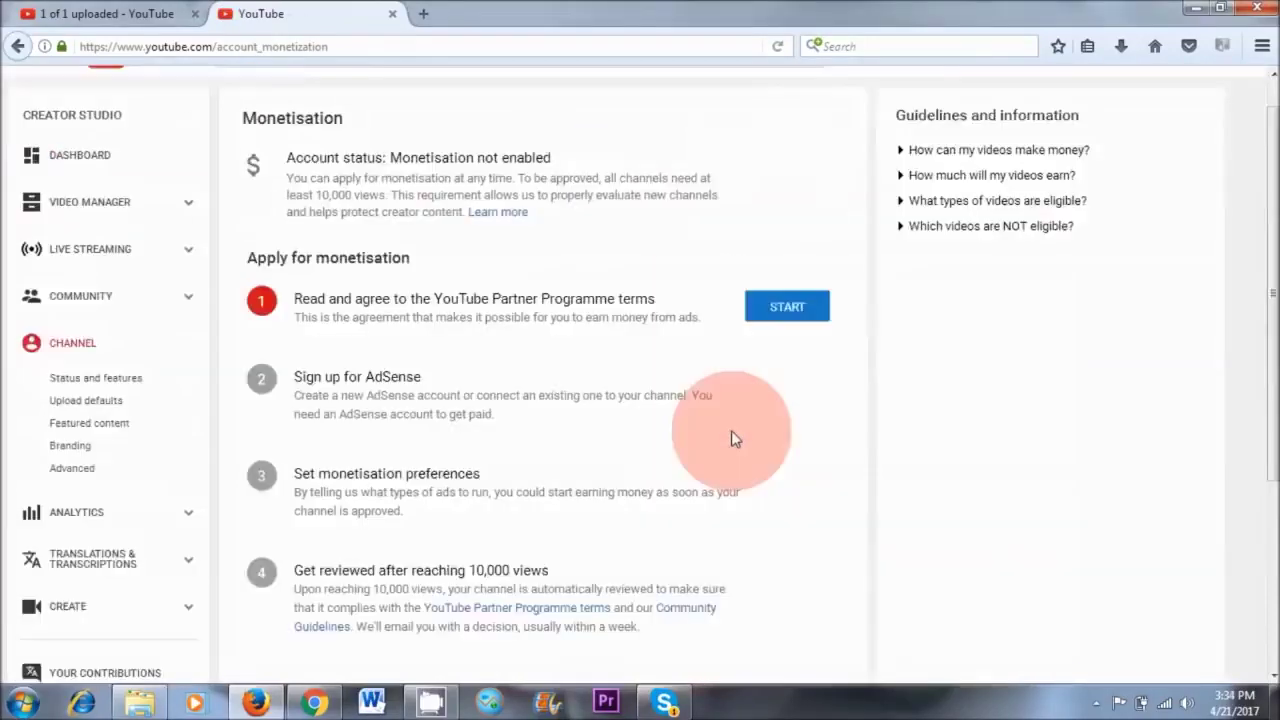
scroll(832, 201, down, 3)
scroll(889, 234, up, 1)
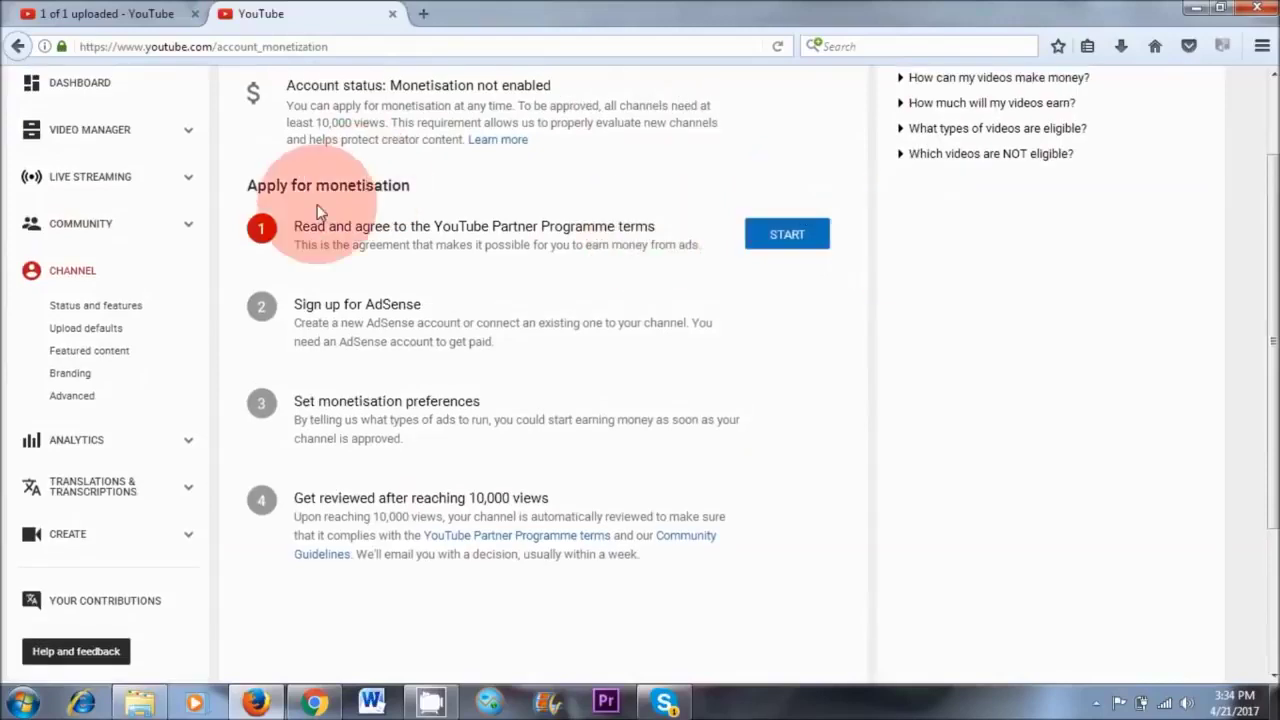
click(807, 248)
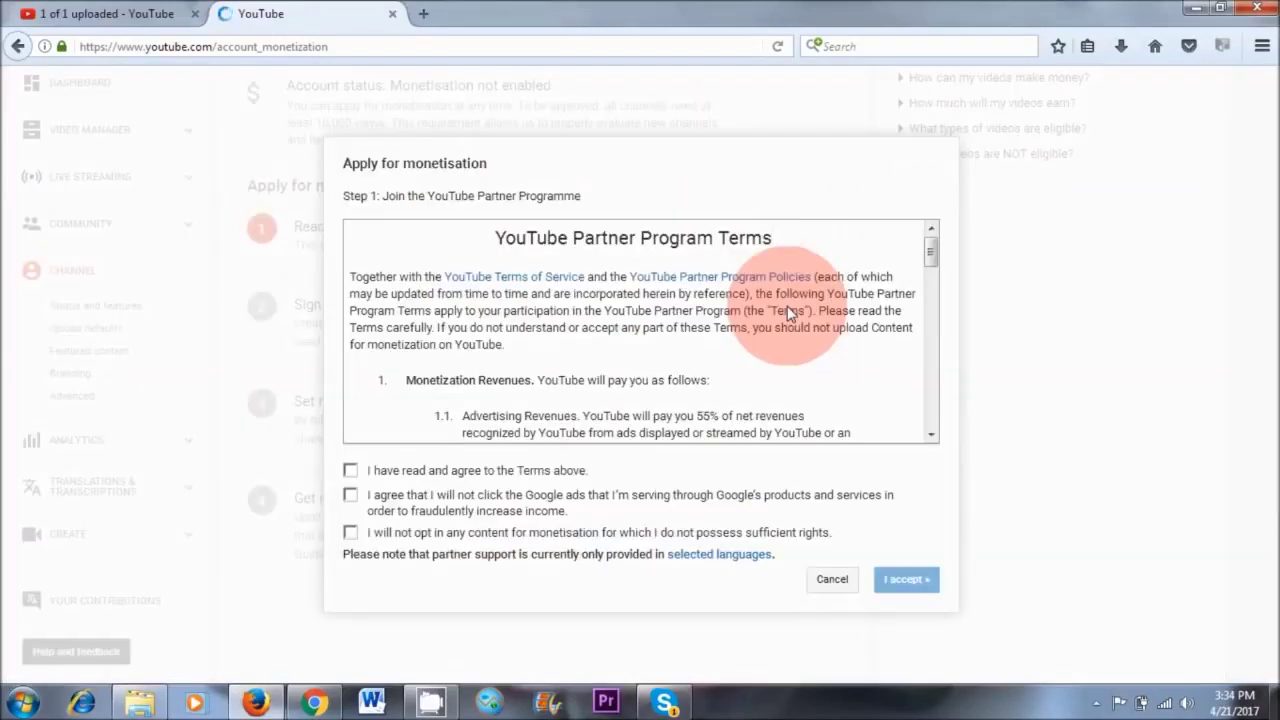
drag(931, 251, 936, 433)
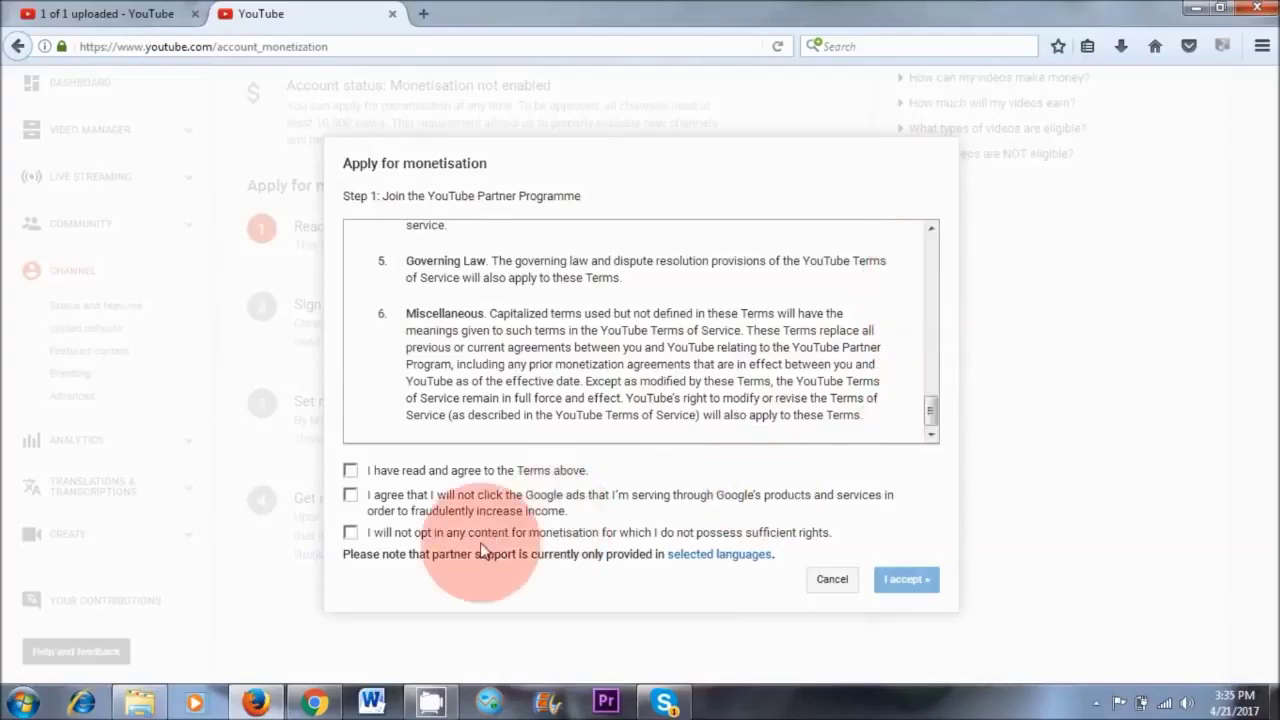
click(350, 470)
click(350, 494)
click(351, 534)
click(903, 590)
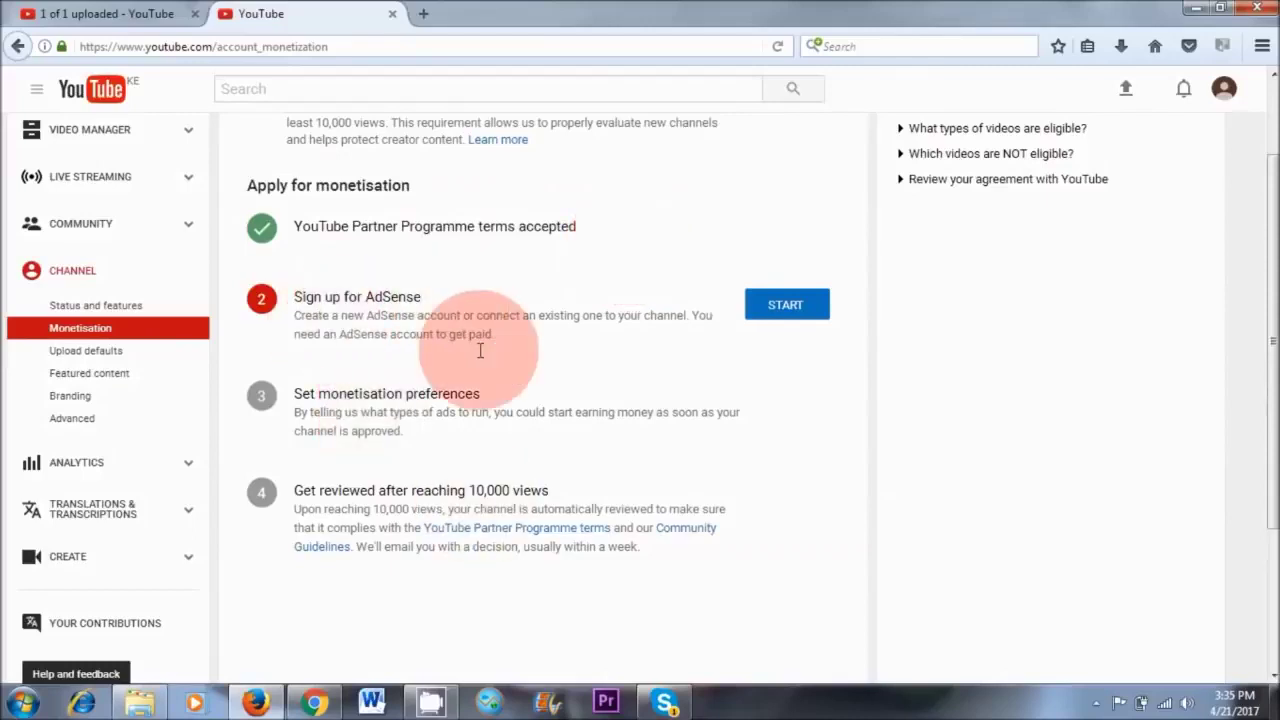
- Start the AdSense sign-up with the existing Google account and save the channel as the website with English as content language
click(787, 306)
scroll(1157, 474, down, 2)
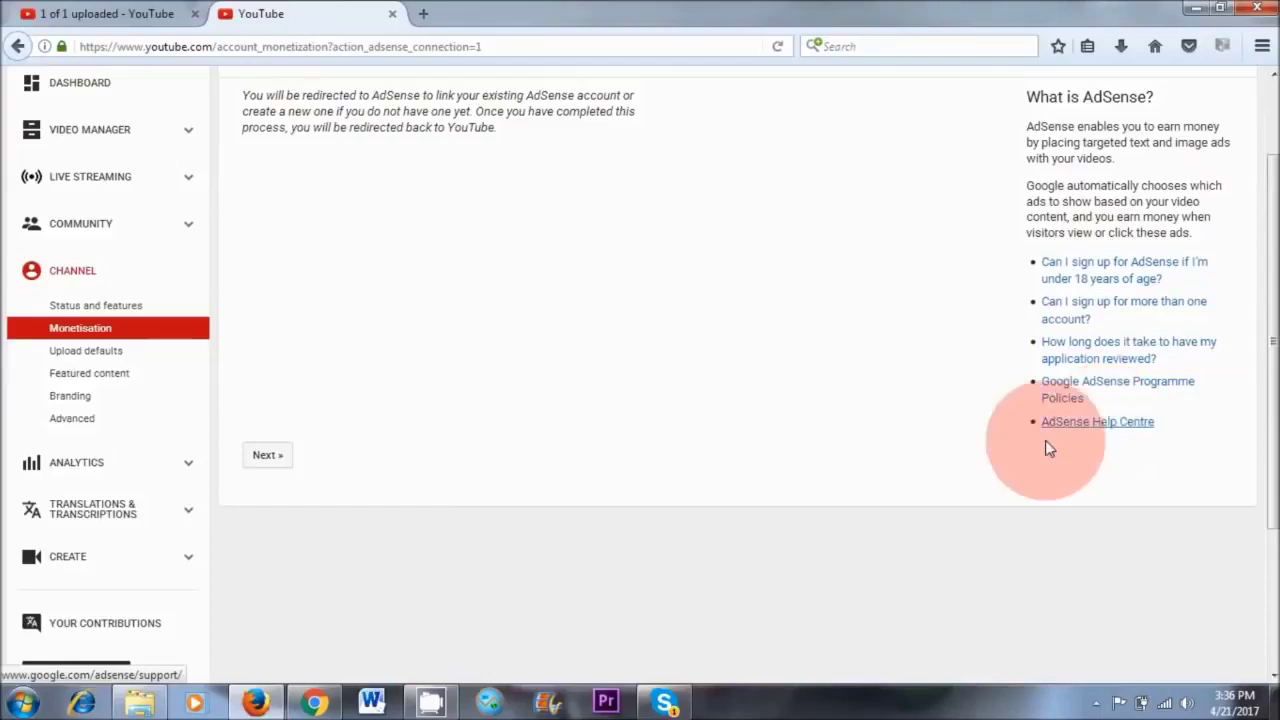
click(267, 458)
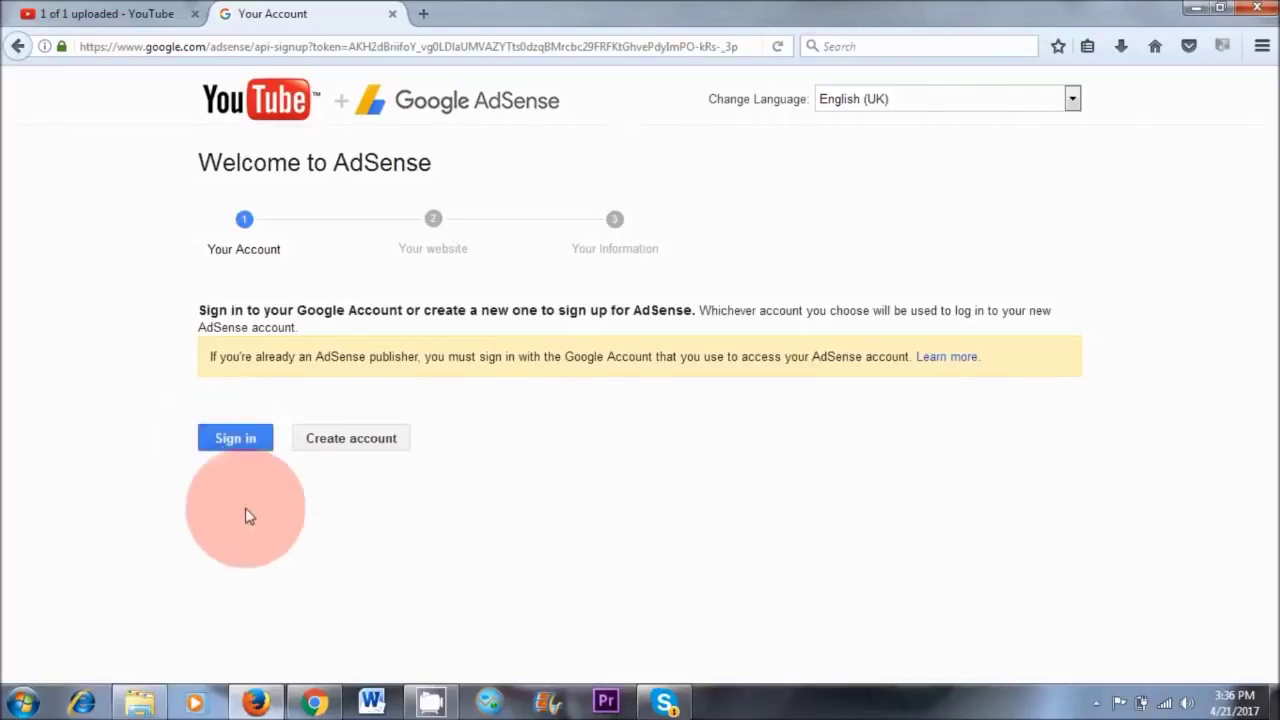
click(233, 442)
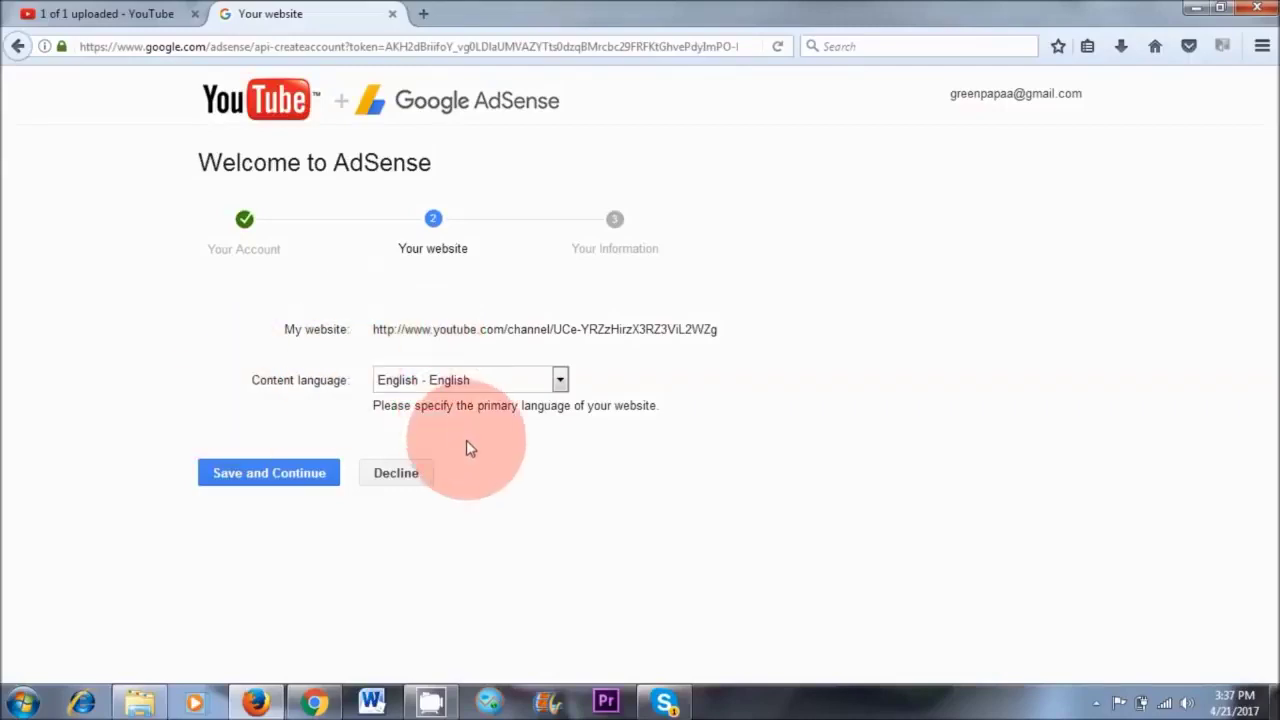
click(245, 478)
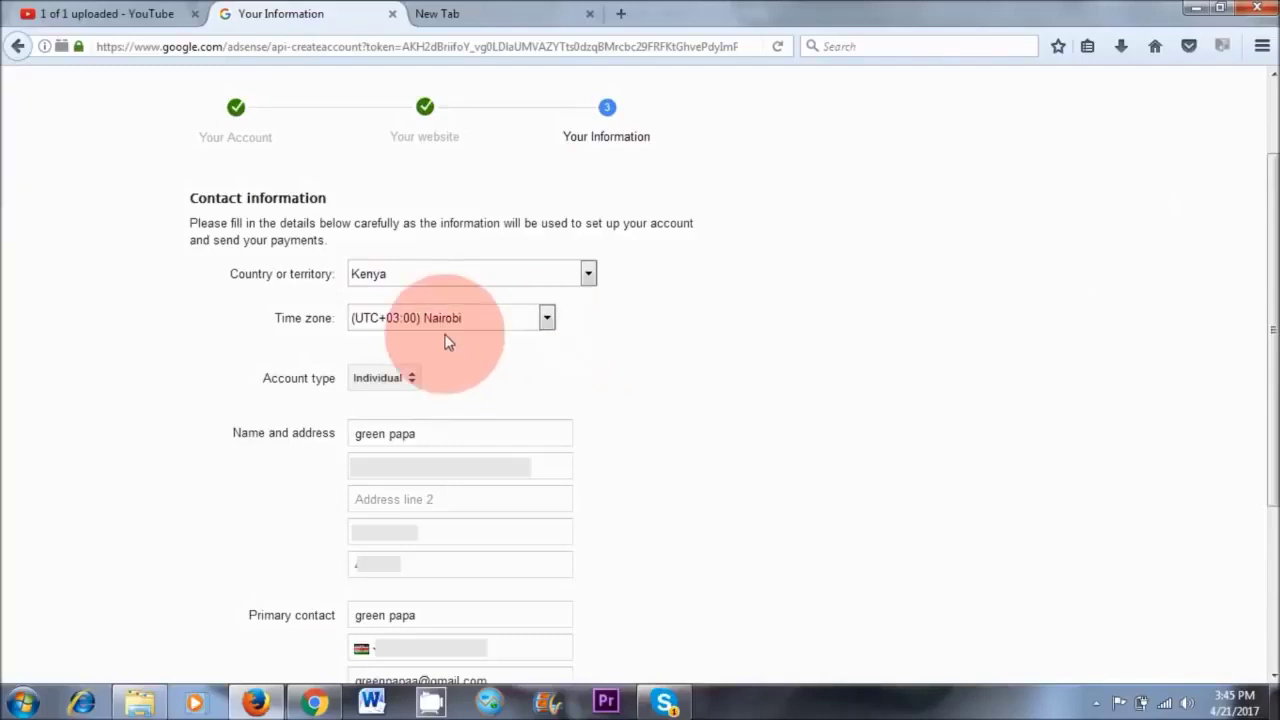
- Check the AdSense contact information, including the time zone options and the primary contact's phone number
click(550, 319)
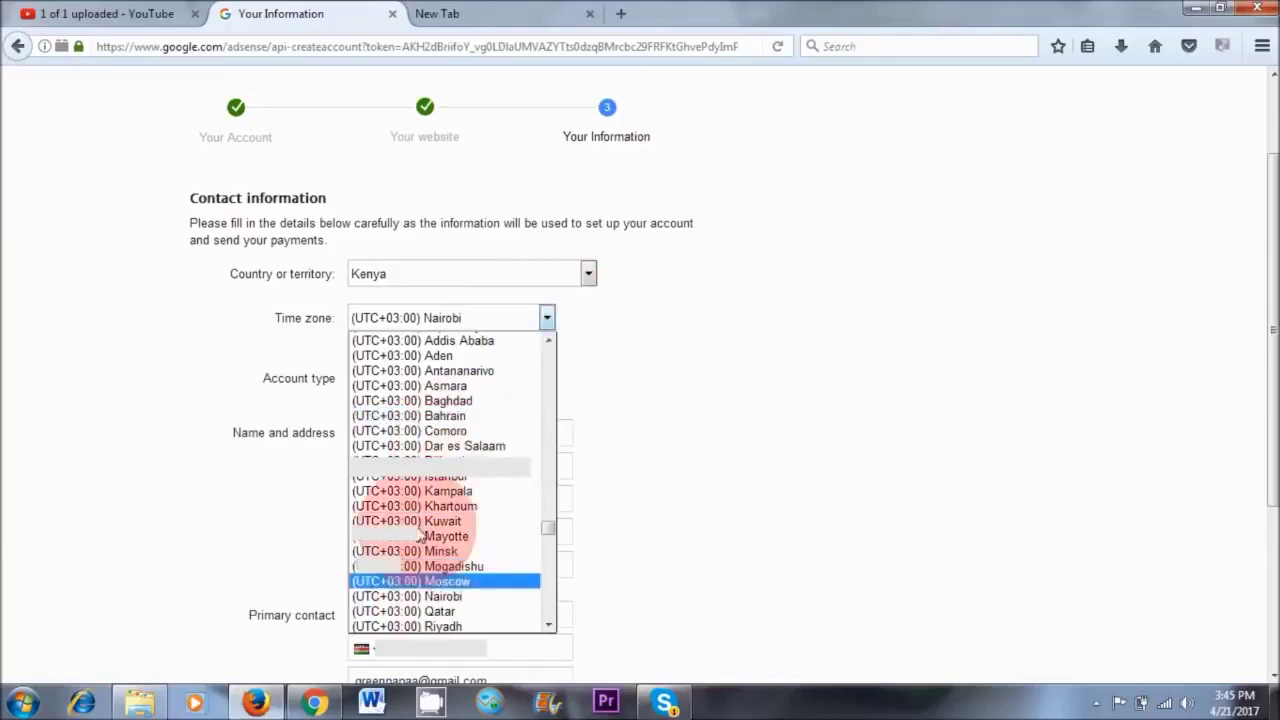
click(725, 346)
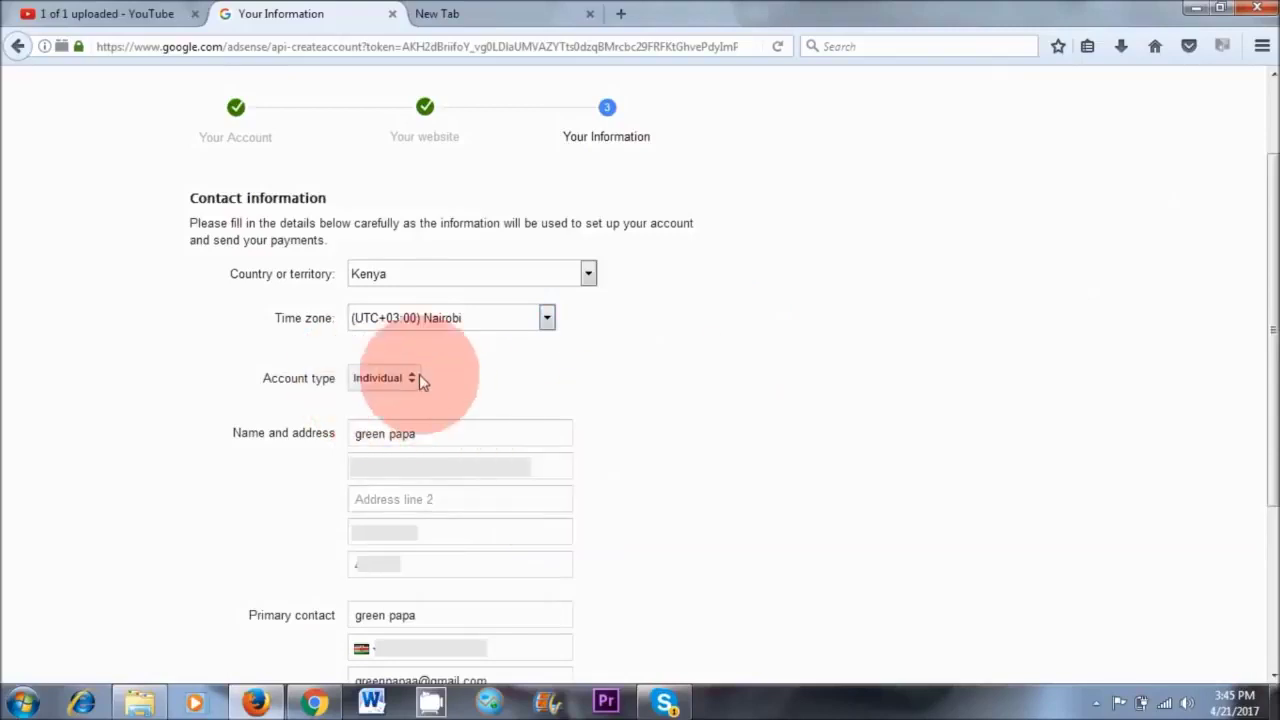
scroll(464, 384, down, 3)
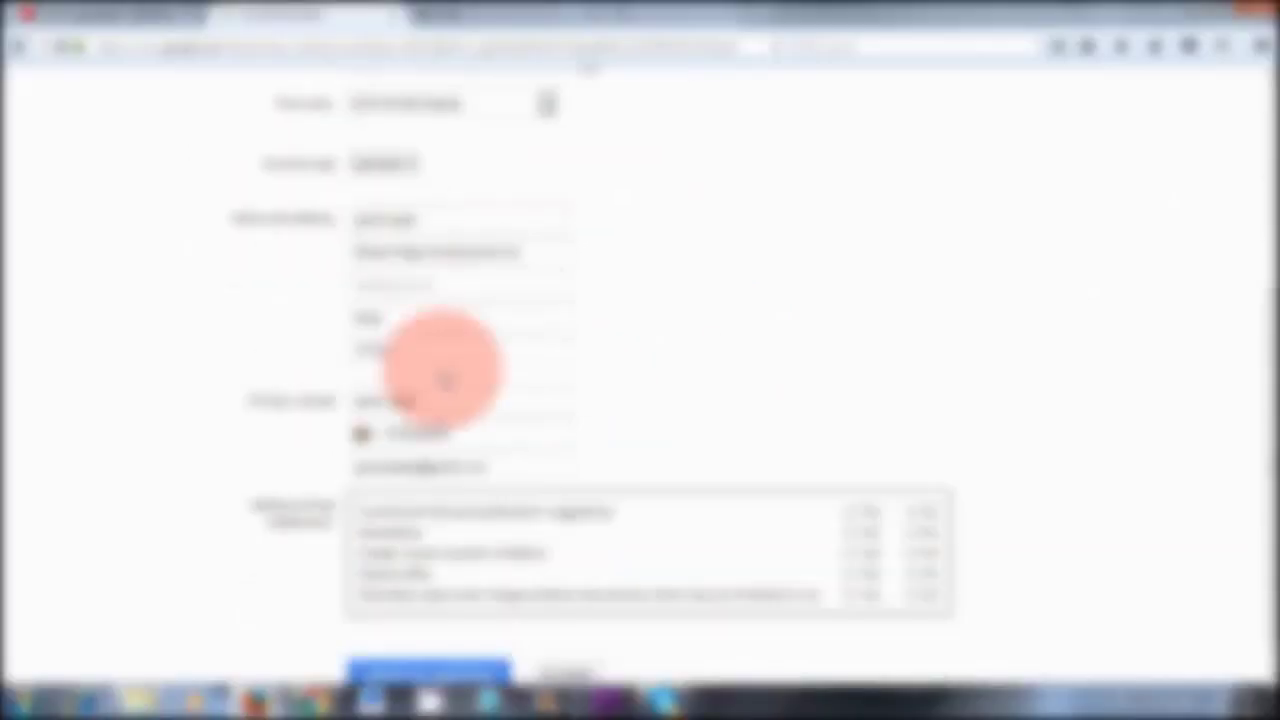
click(450, 436)
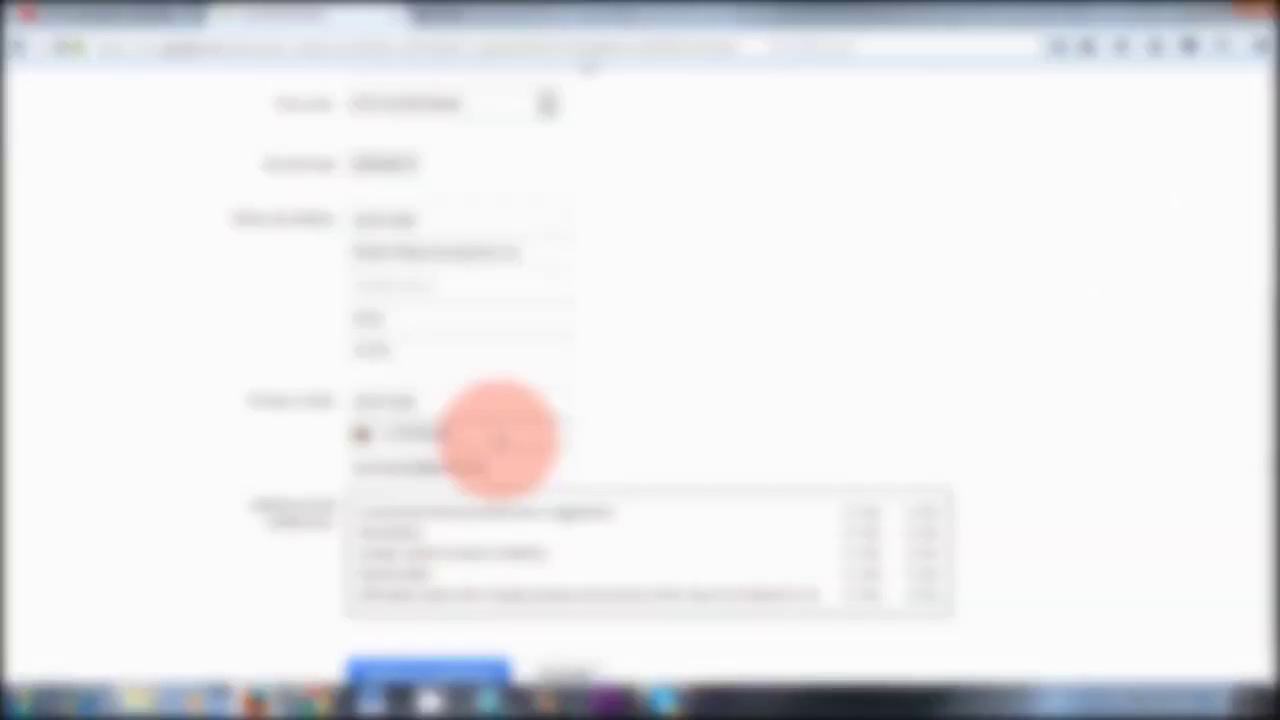
scroll(500, 440, down, 1)
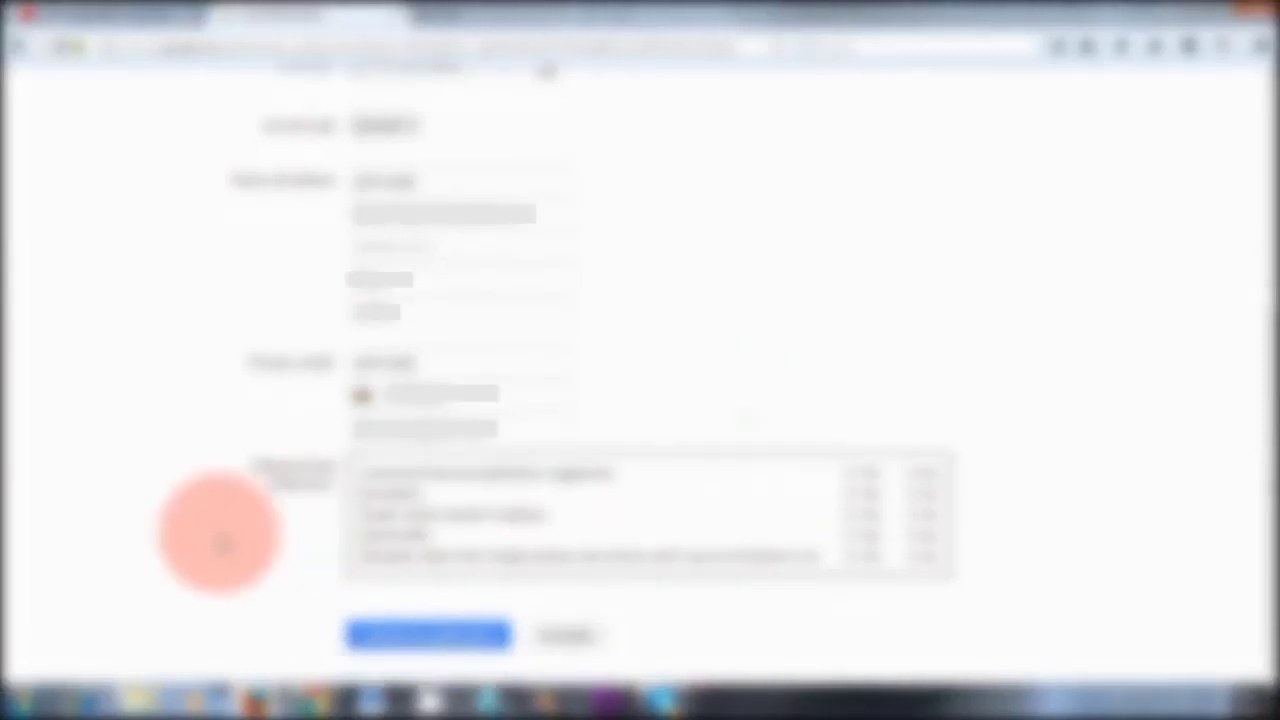
- Set all five AdSense email preferences to No, from customised help to information about other Google products
click(911, 473)
click(916, 495)
click(913, 514)
click(912, 535)
click(912, 558)
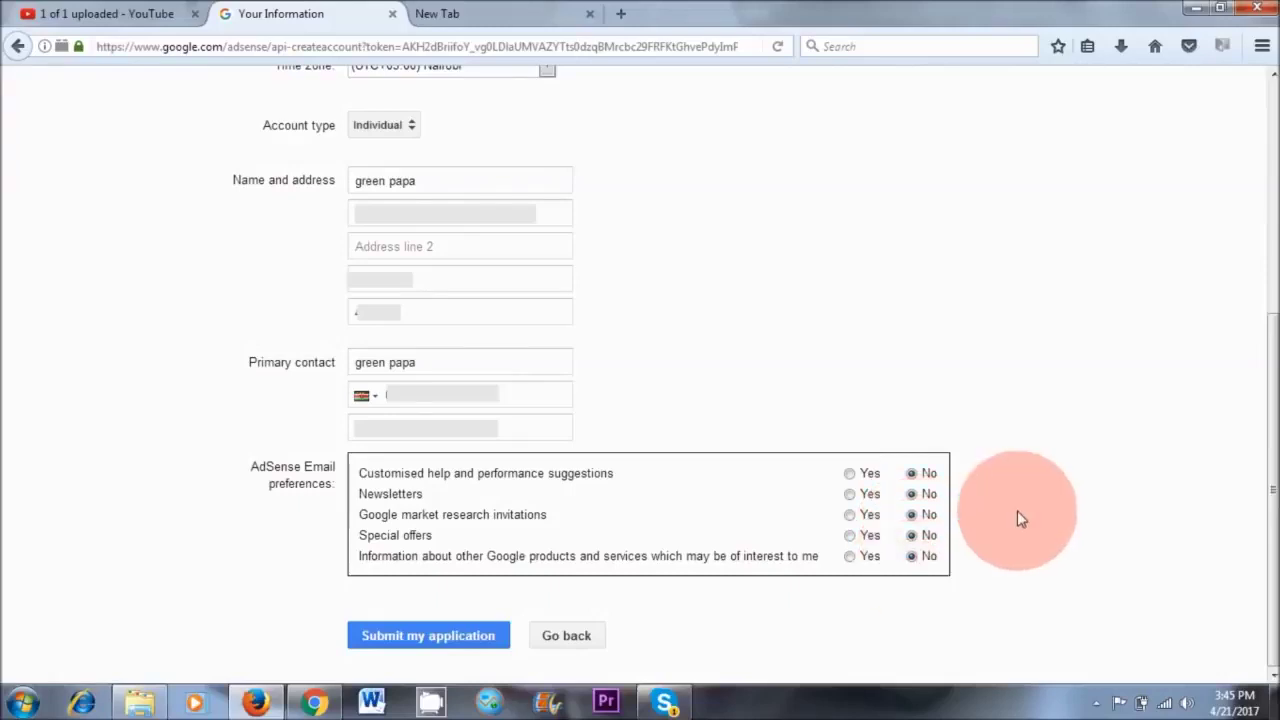
- Submit the AdSense application and accept the AdSense Terms and Conditions
click(430, 638)
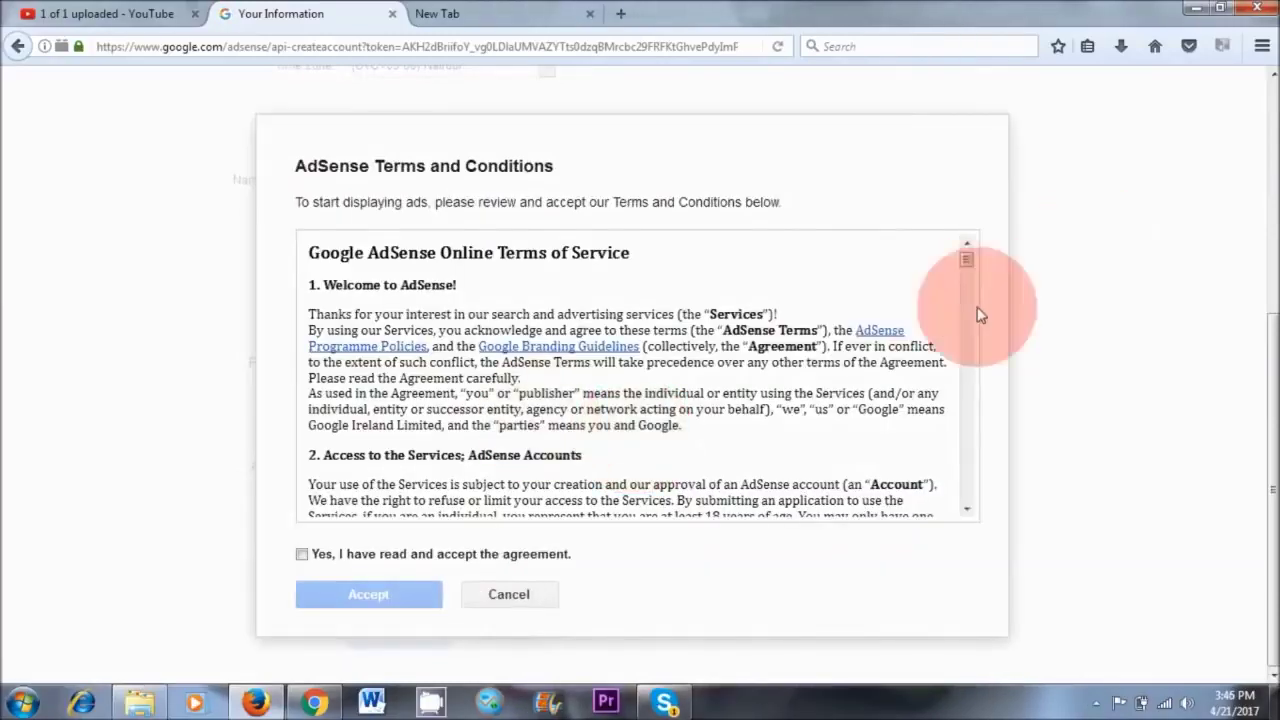
drag(968, 258, 959, 497)
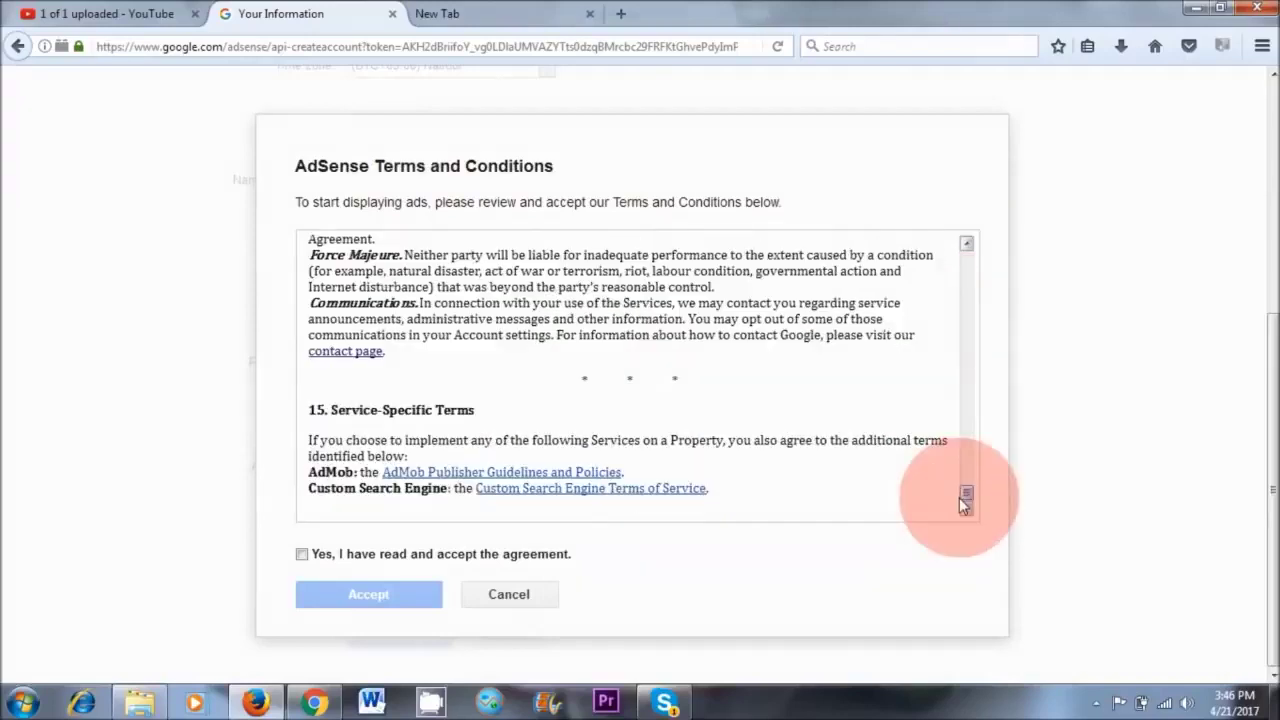
click(301, 555)
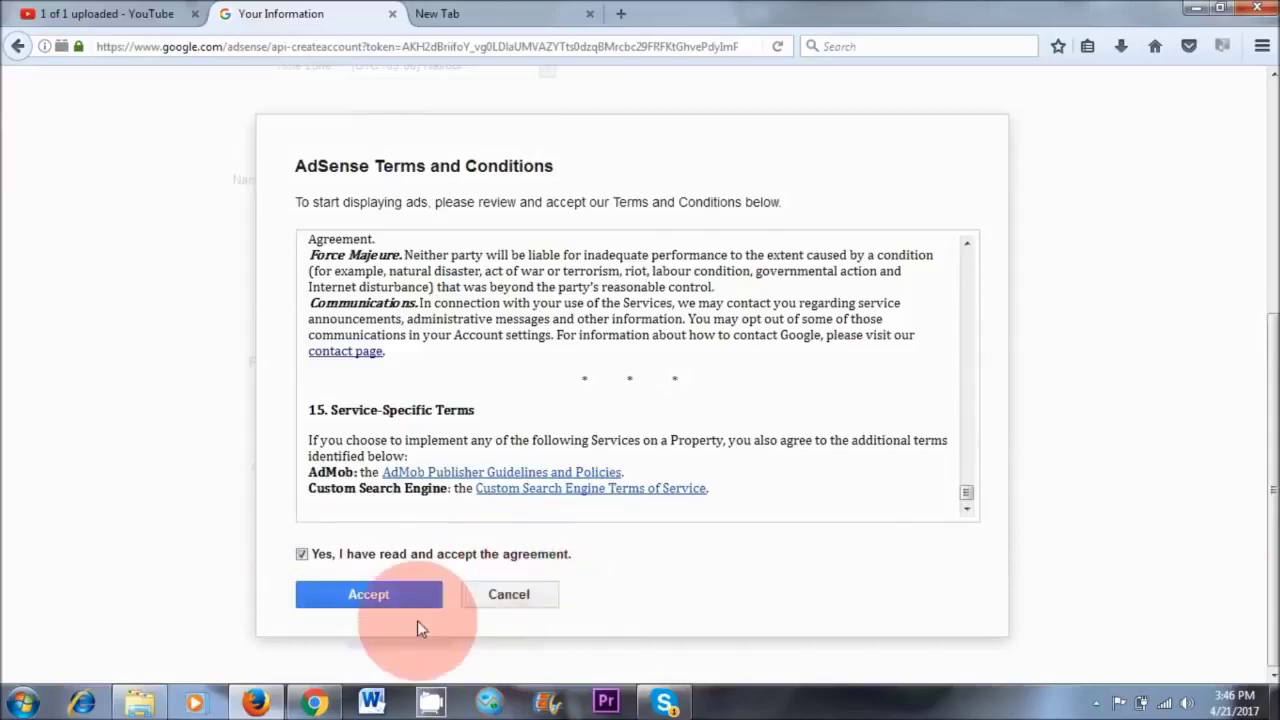
click(368, 600)
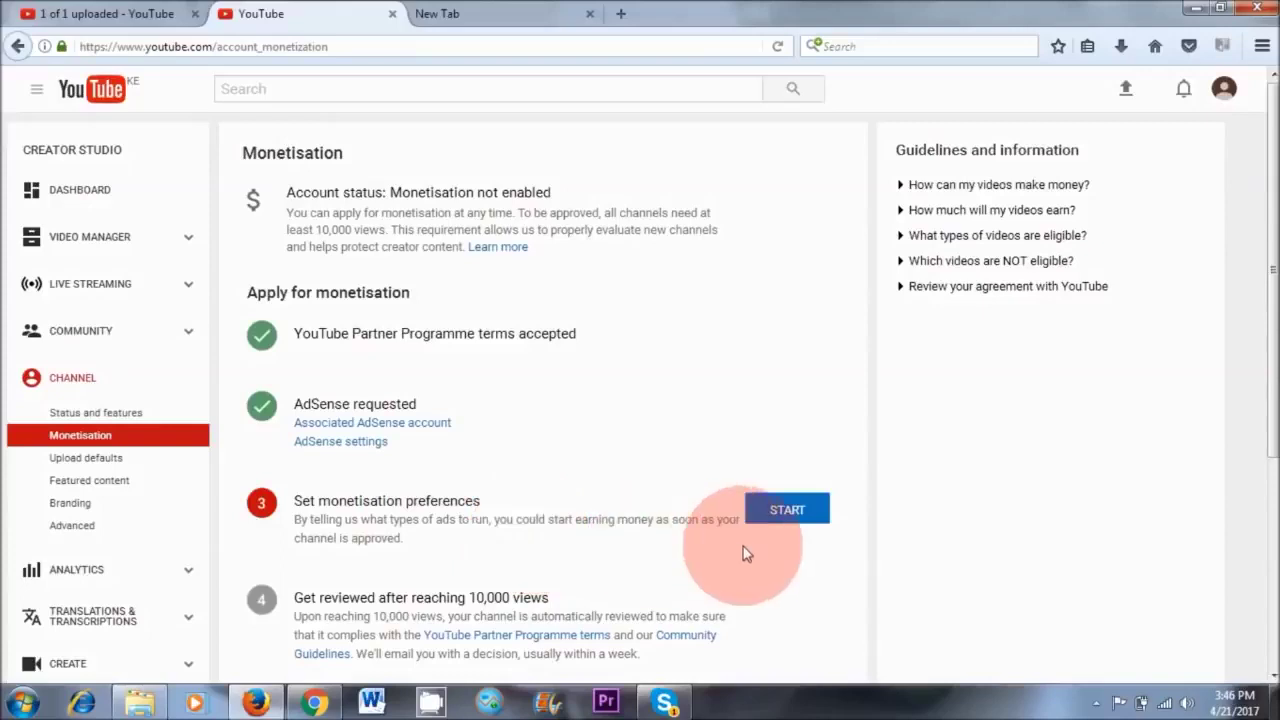
- Save the monetisation preferences for all existing and future videos with overlay ads, sponsored cards and skippable video ads enabled
click(790, 512)
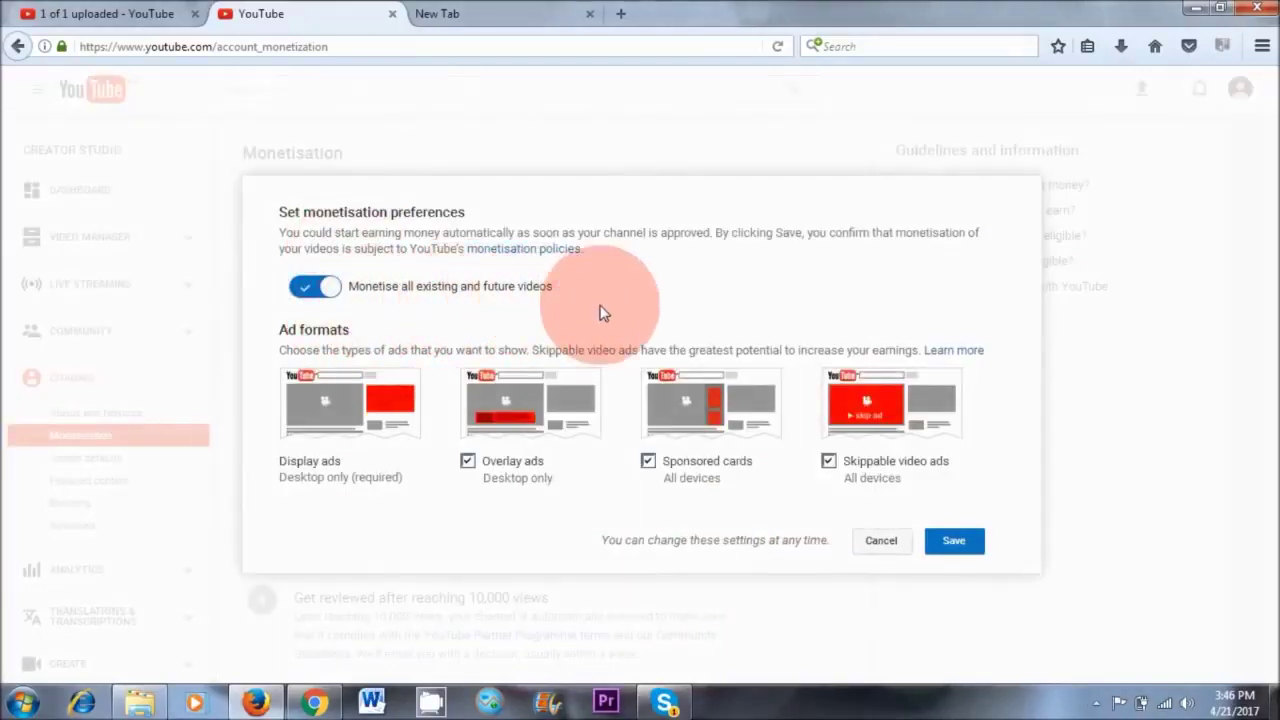
click(955, 542)
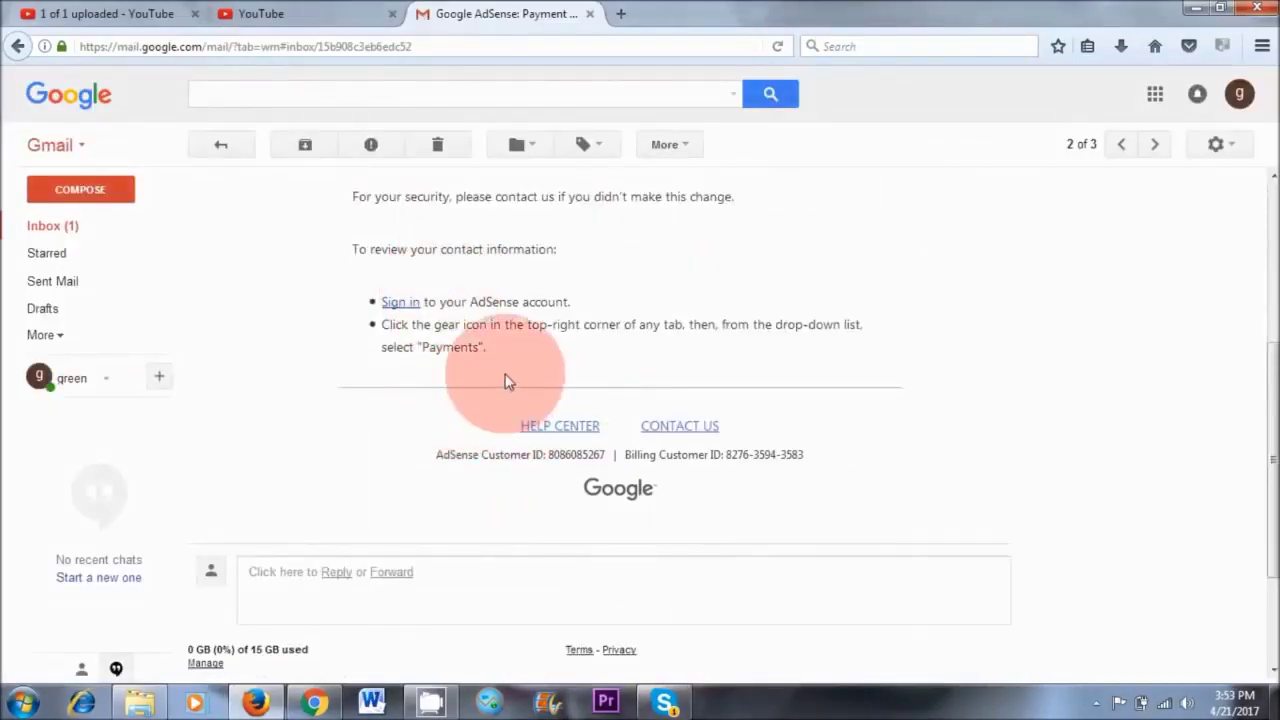
- Search Google for adsense in a new browser tab and open the AdSense account to check the application's status
scroll(480, 400, up, 3)
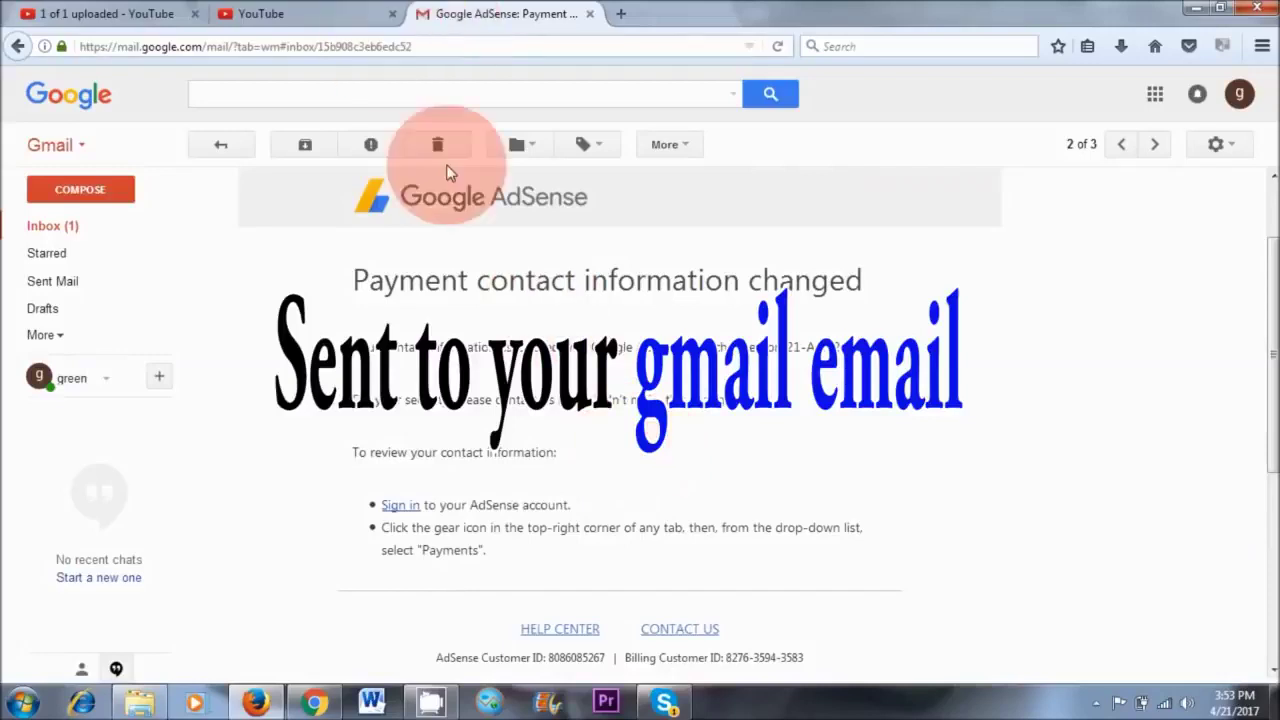
click(621, 14)
text(google.com)
key(Return)
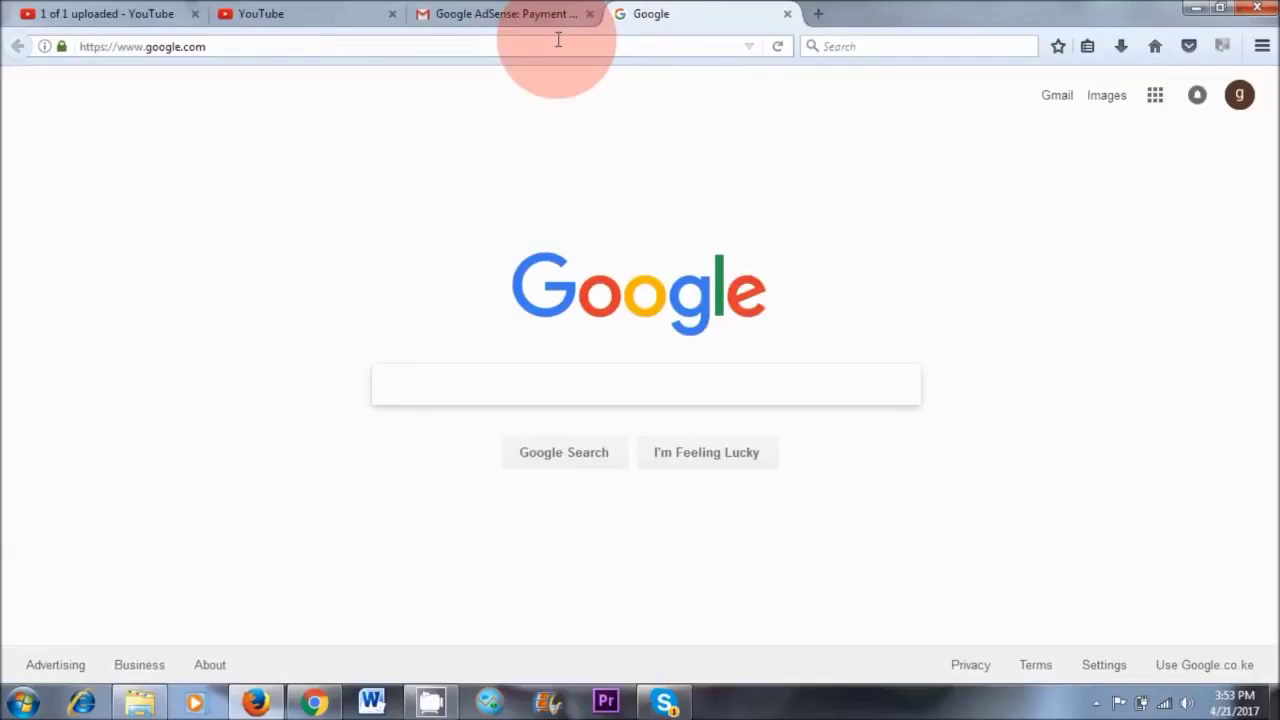
text(adsense)
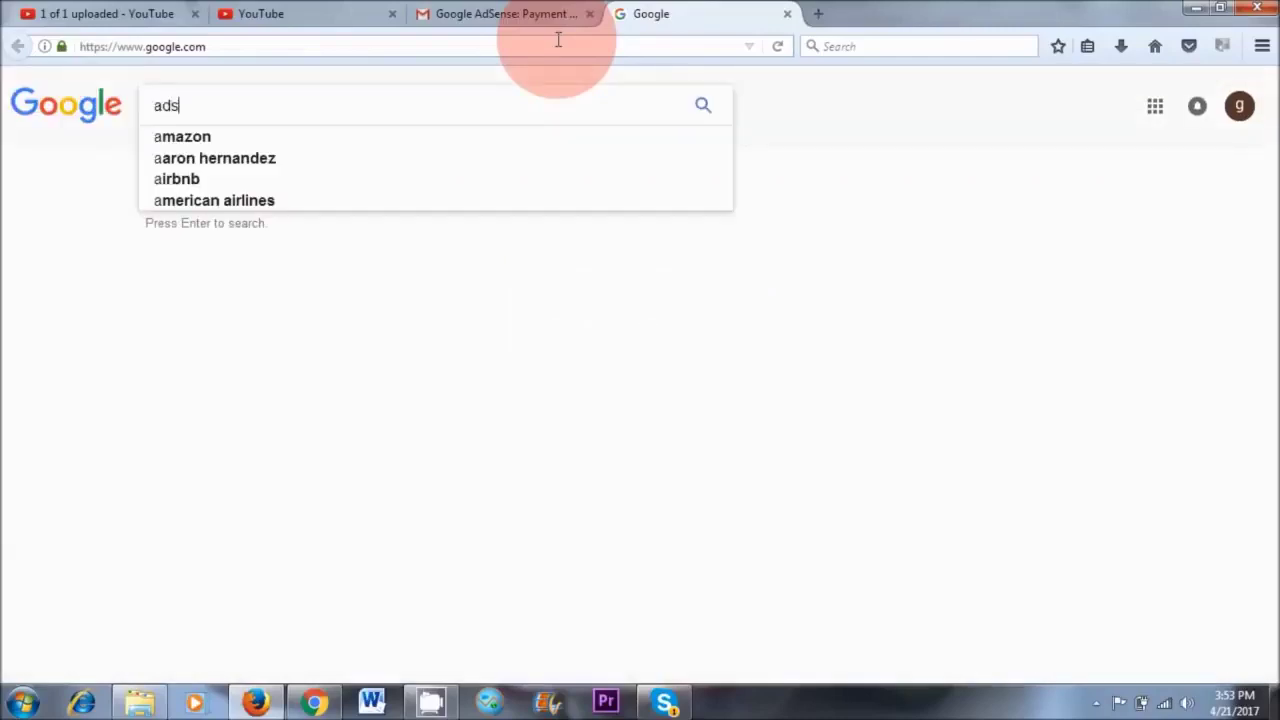
key(Return)
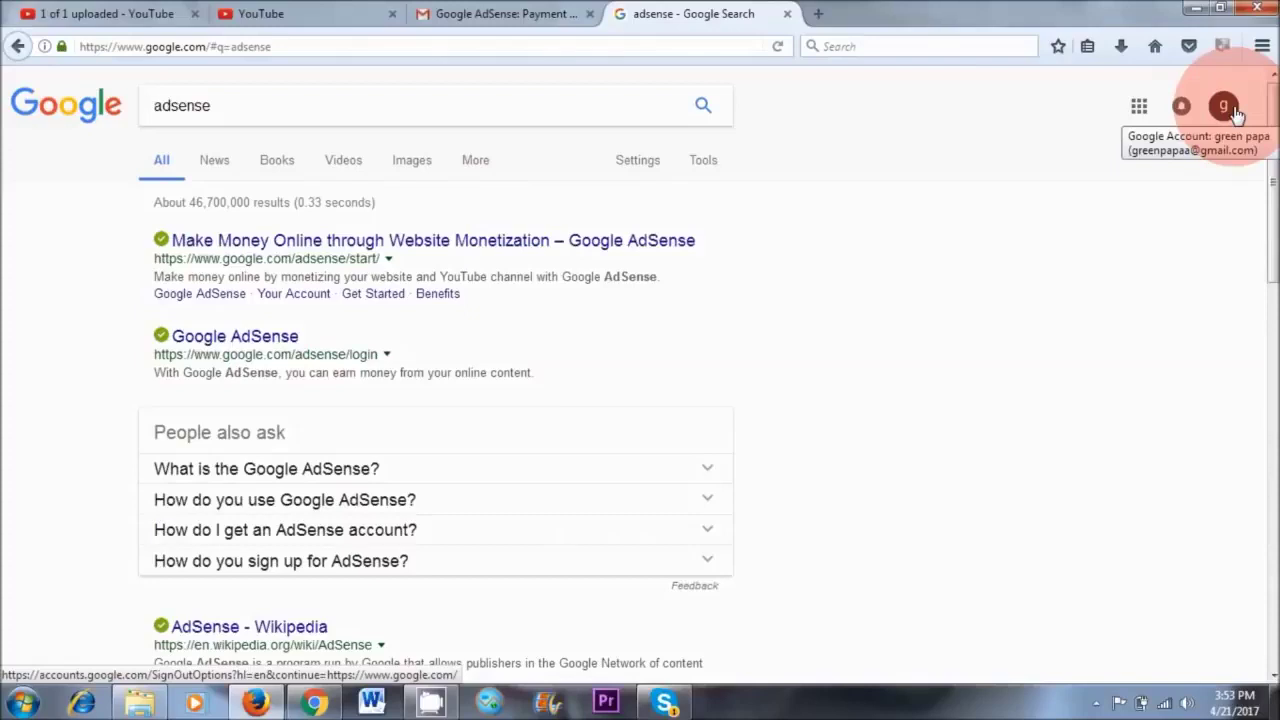
click(293, 293)
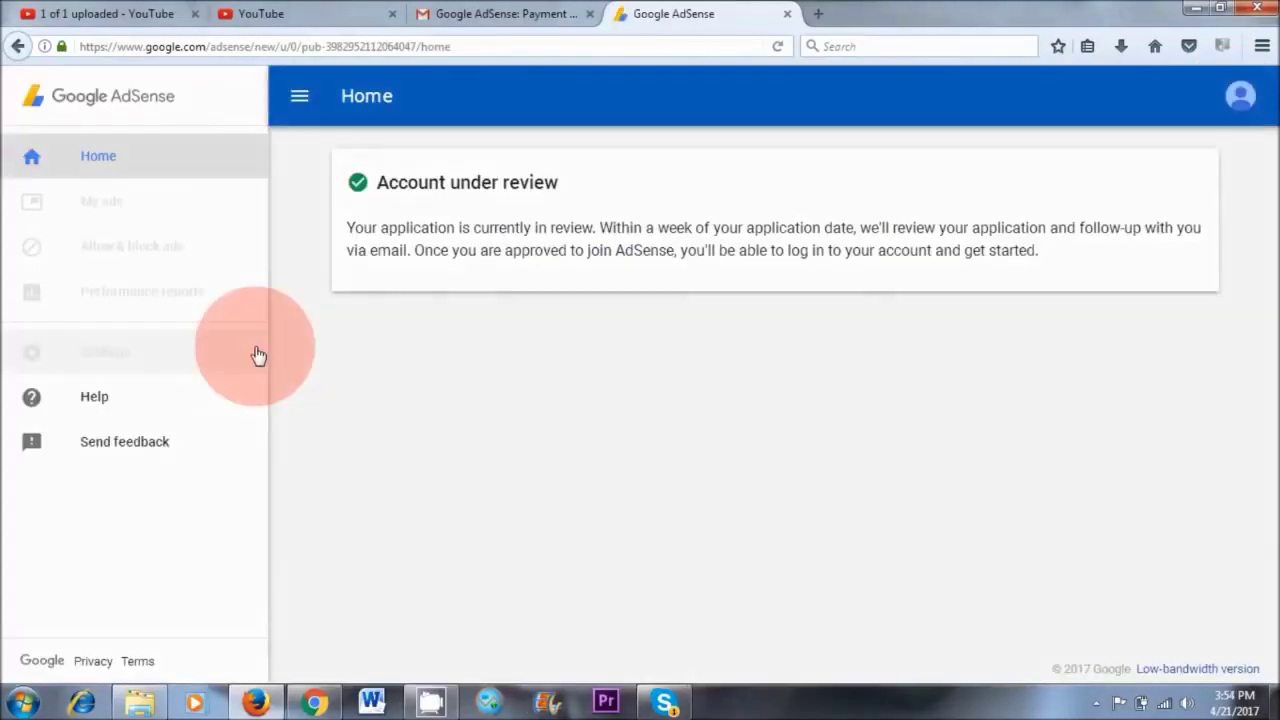
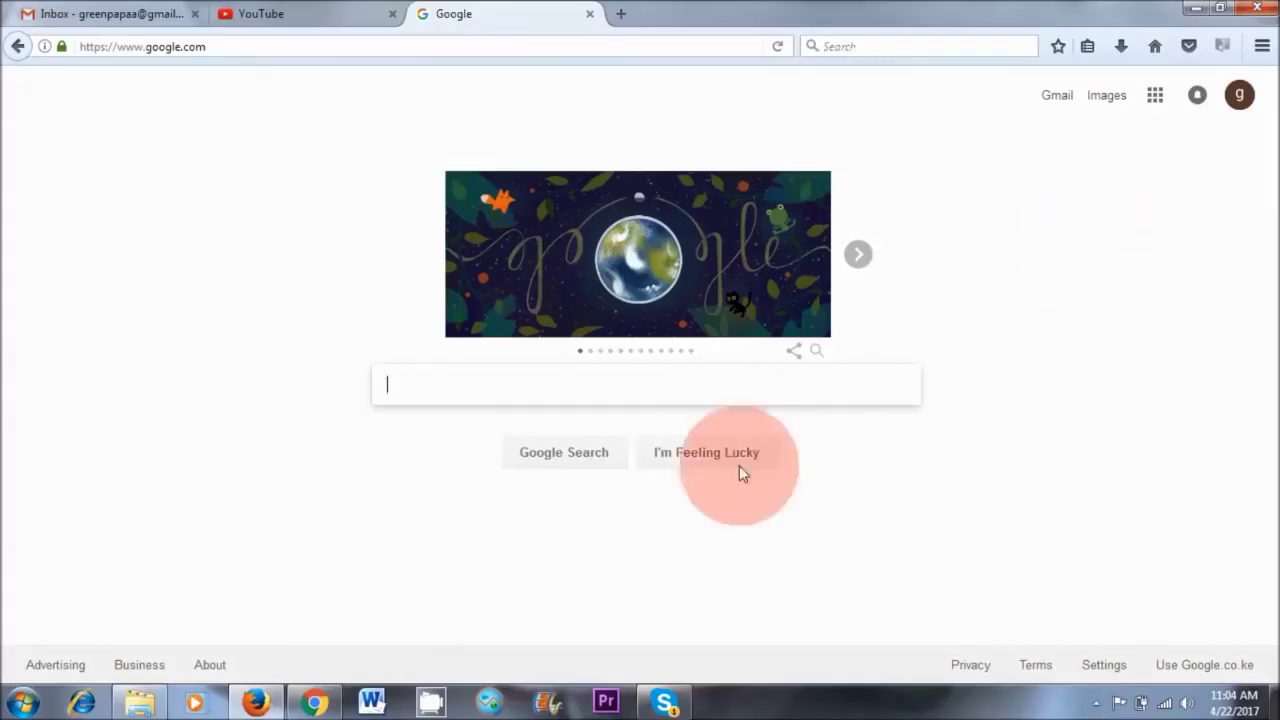
- Search Google for adsense again, open the Google AdSense login result and dismiss the new homepage introduction
text(a)
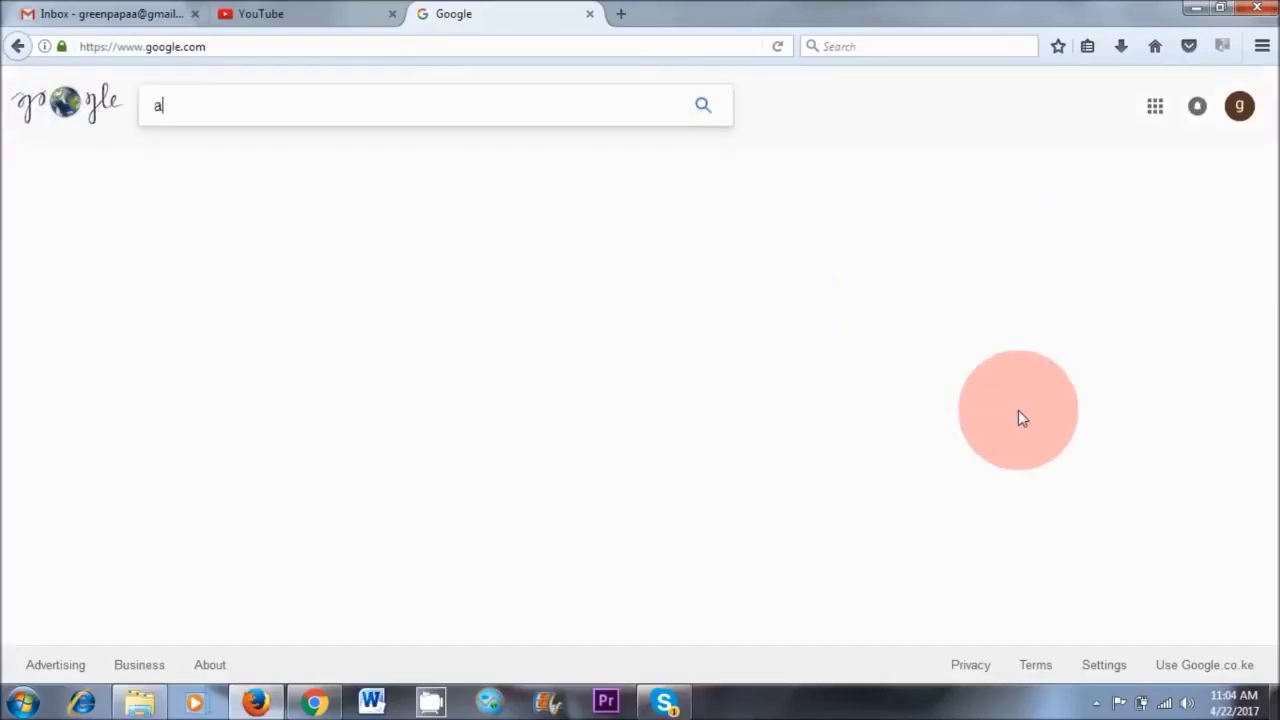
text(dsense)
key(Return)
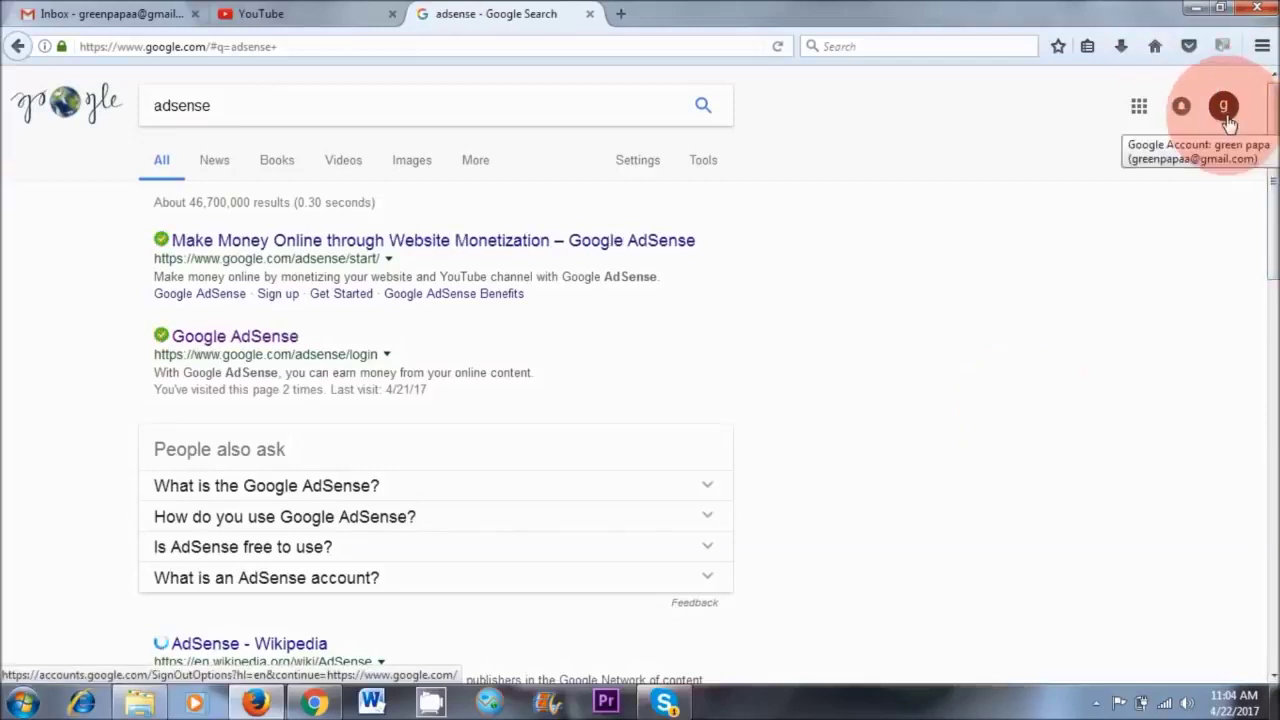
click(220, 340)
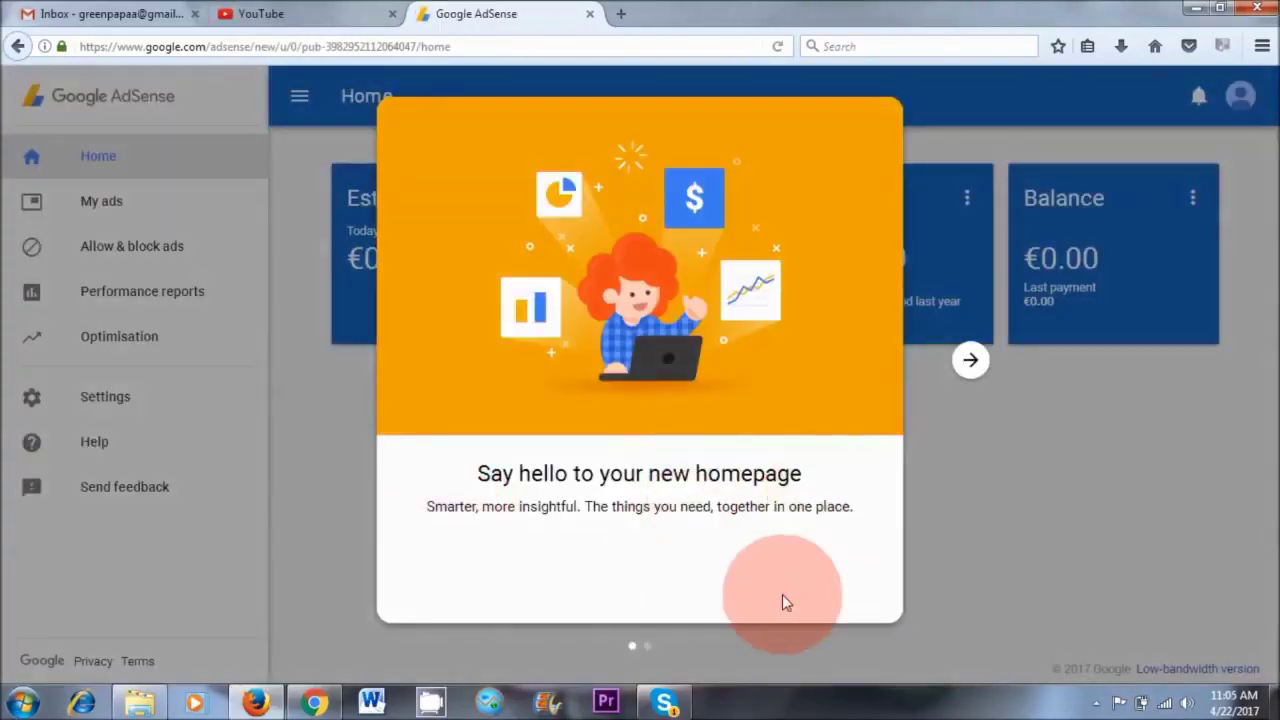
click(970, 525)
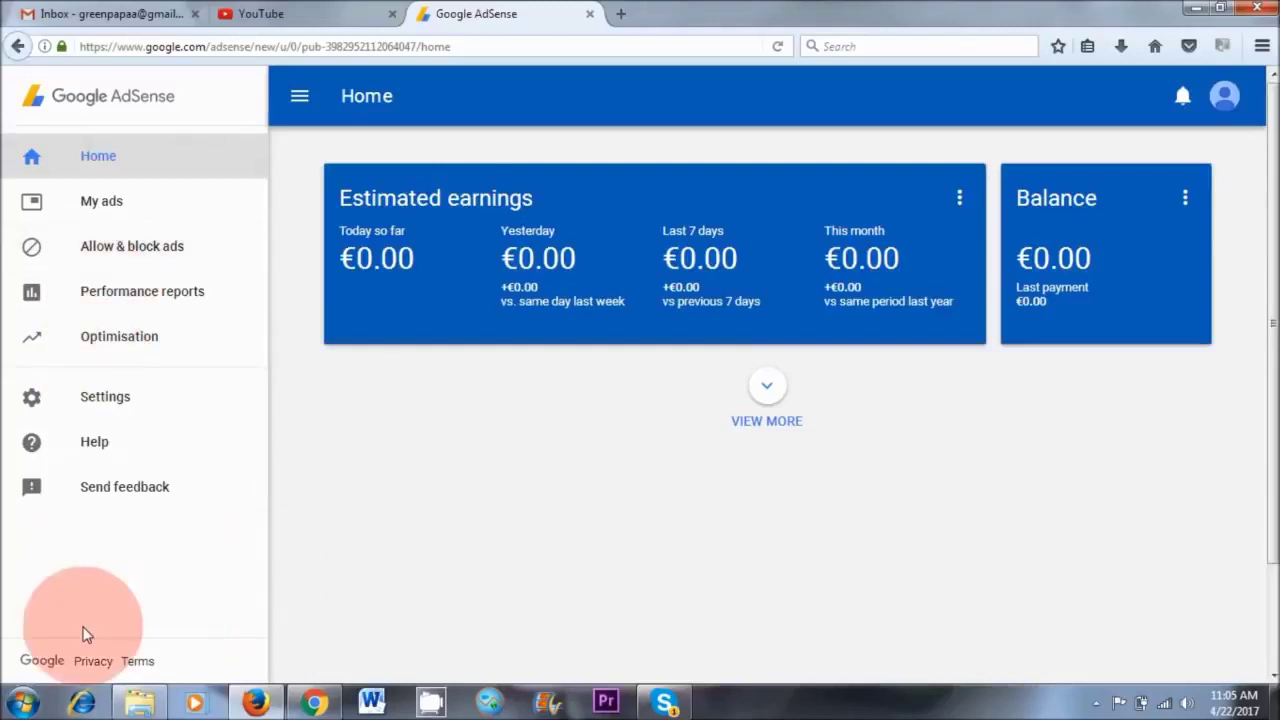
click(95, 400)
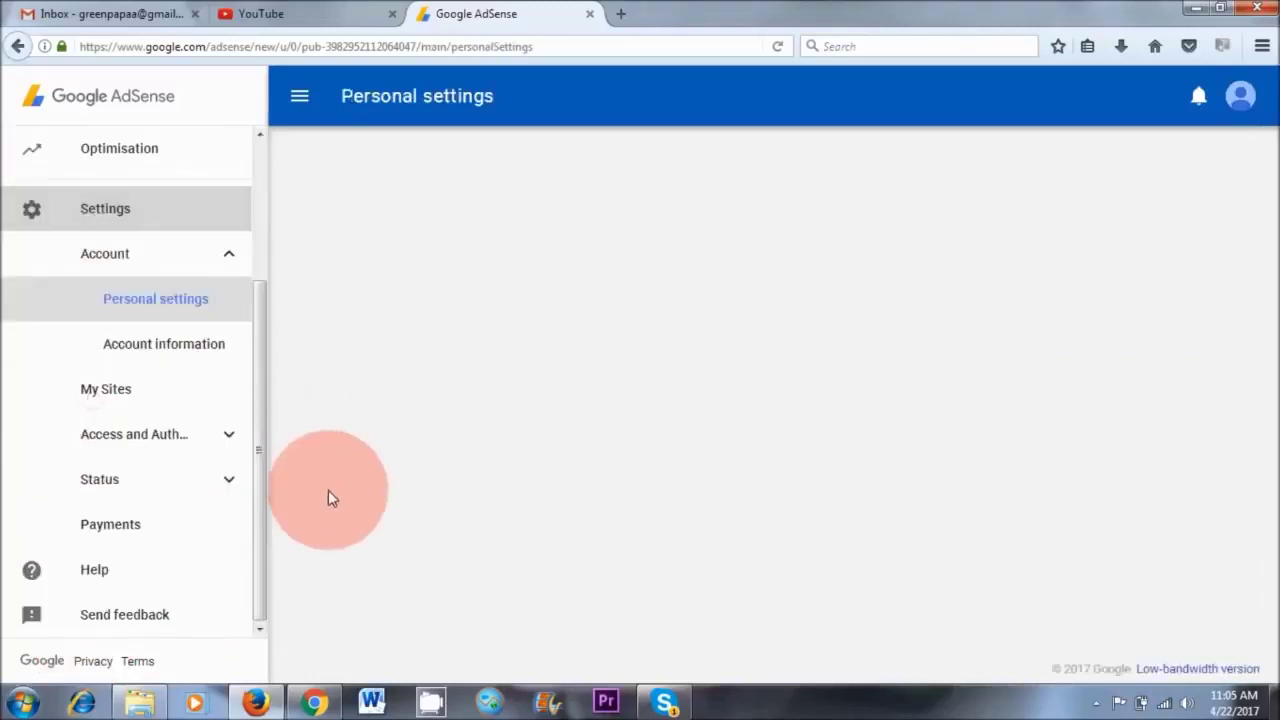
click(88, 388)
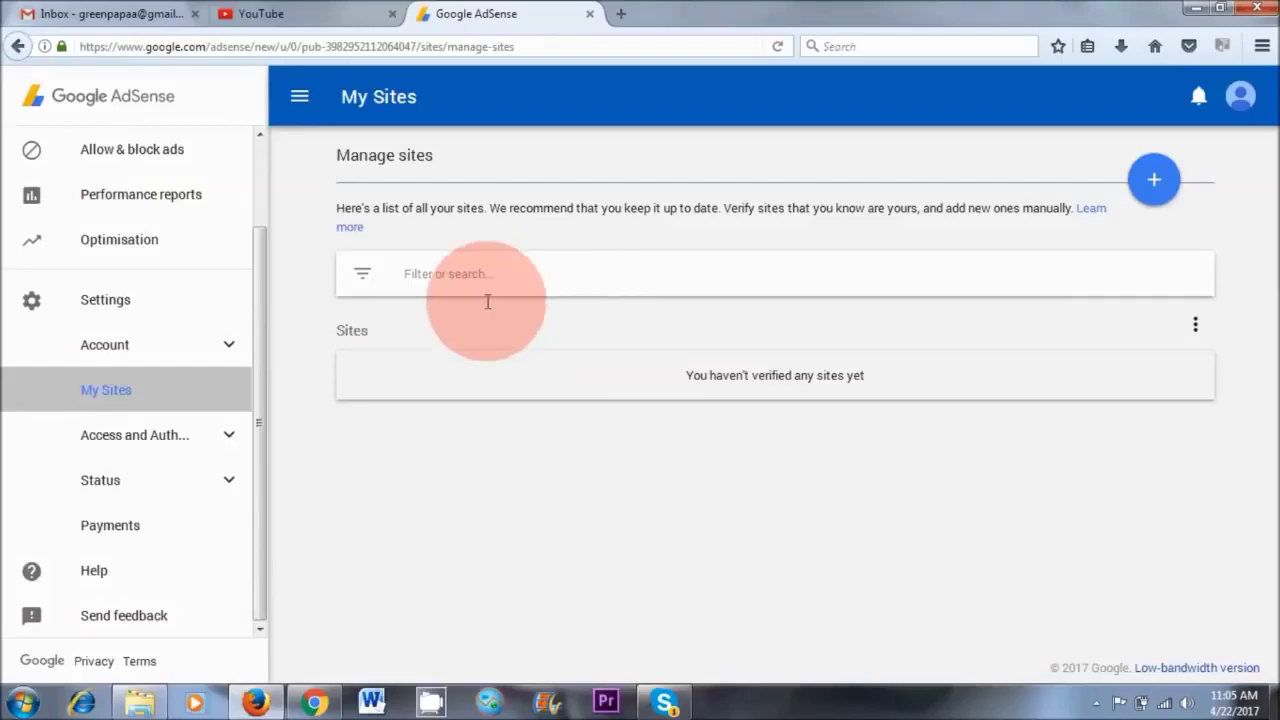
click(1158, 182)
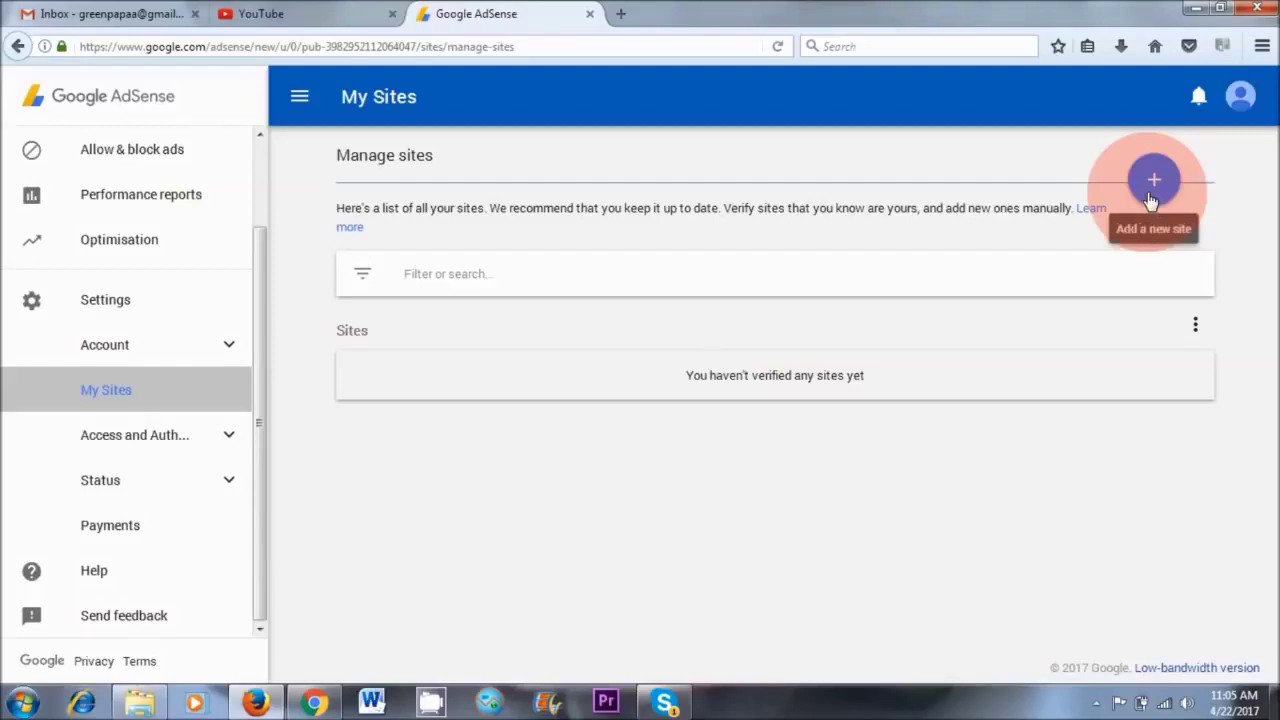
click(1152, 190)
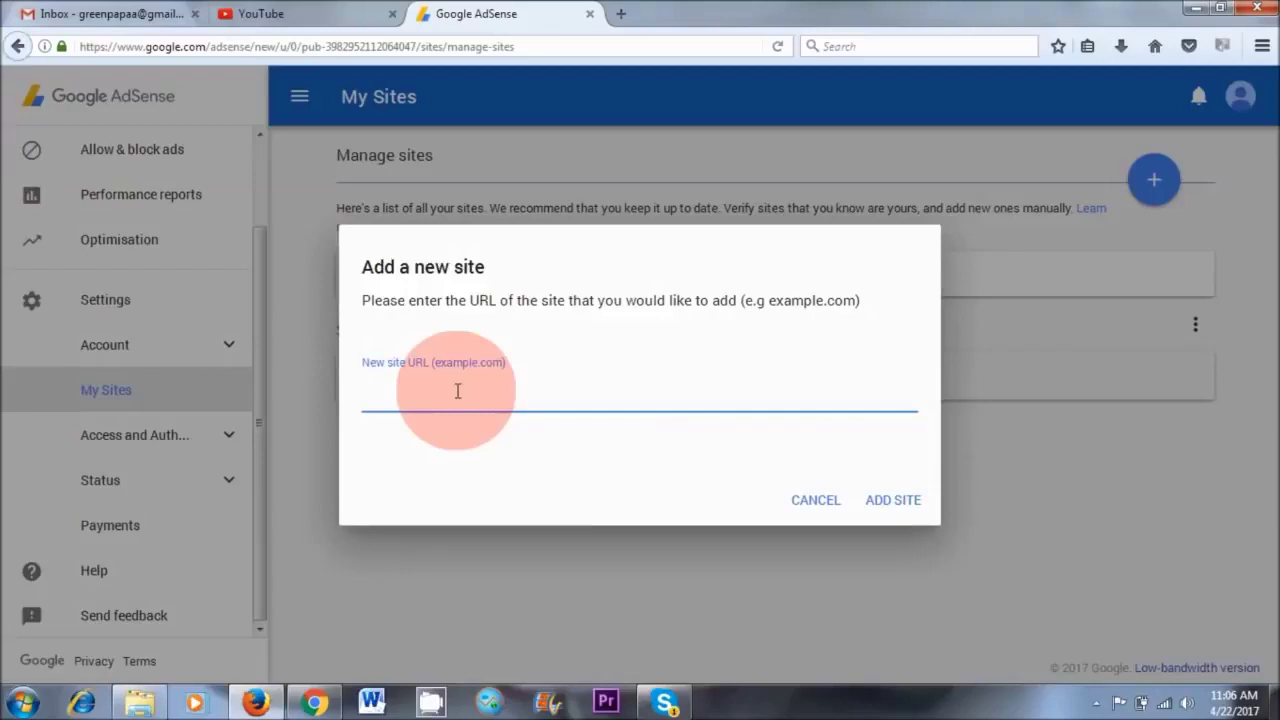
text(http://www.naturalvita.net/)
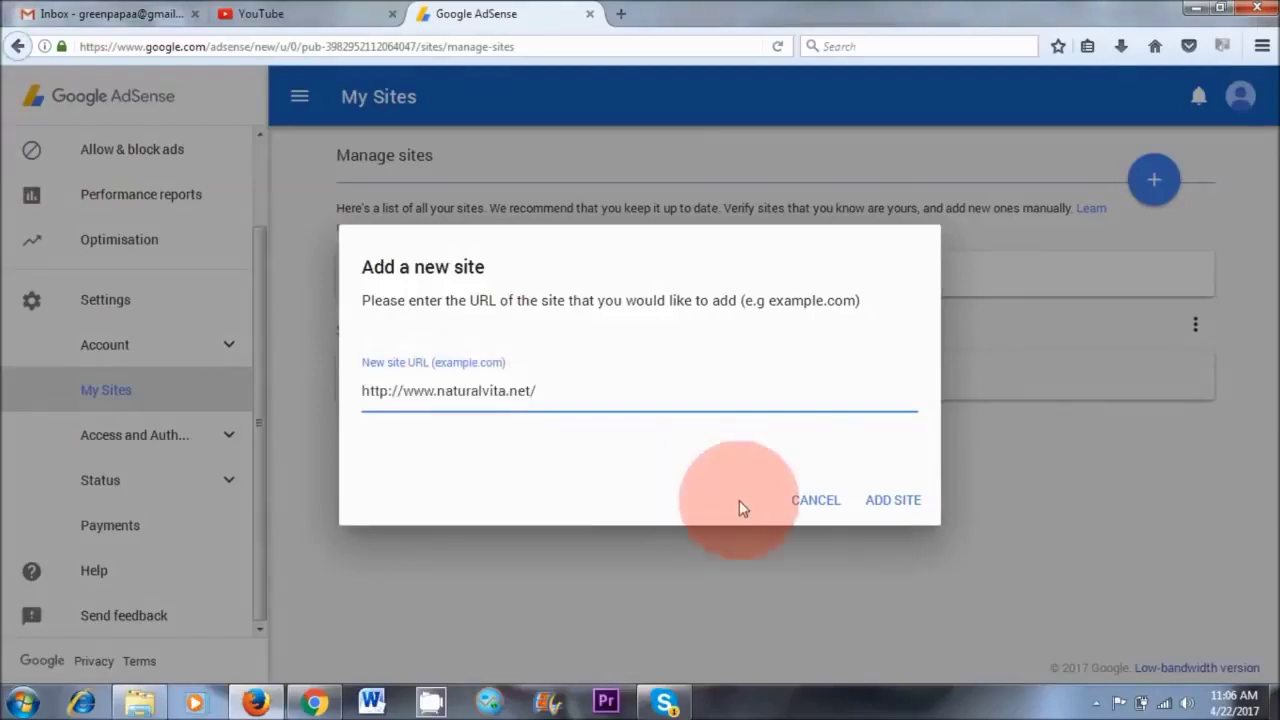
click(895, 502)
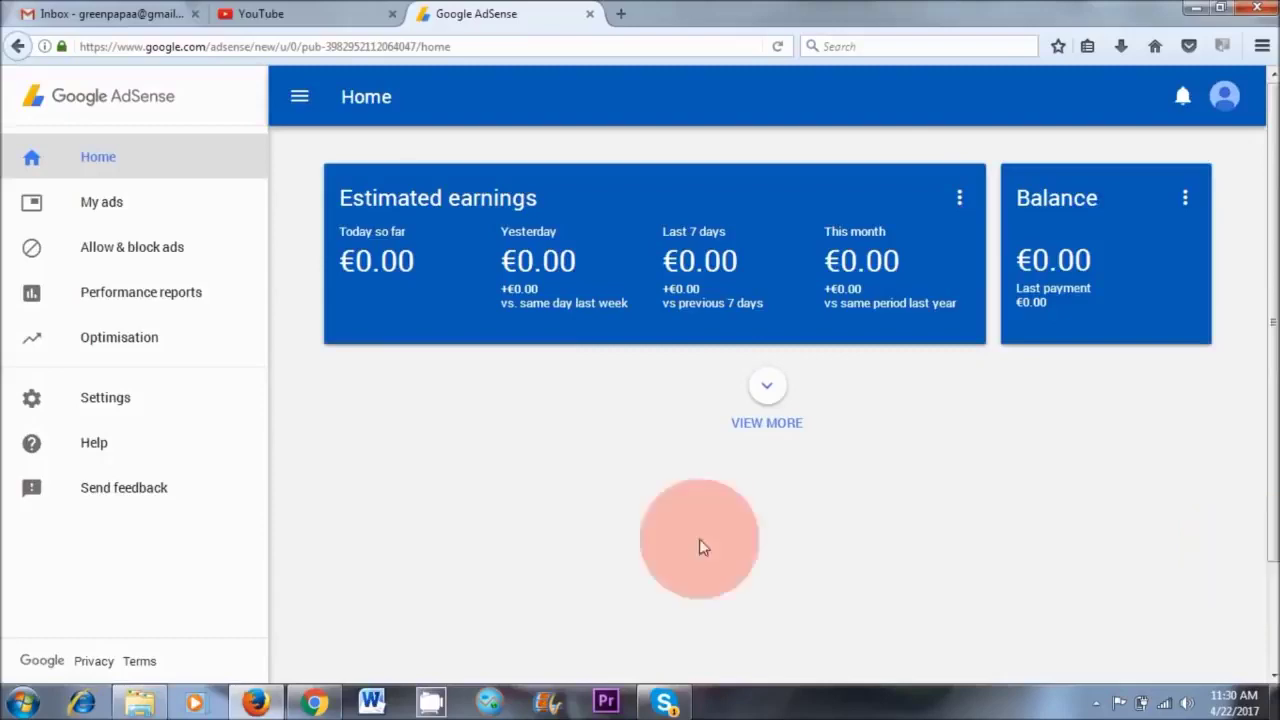
- Start a new content ad unit and name it ad 1
click(110, 202)
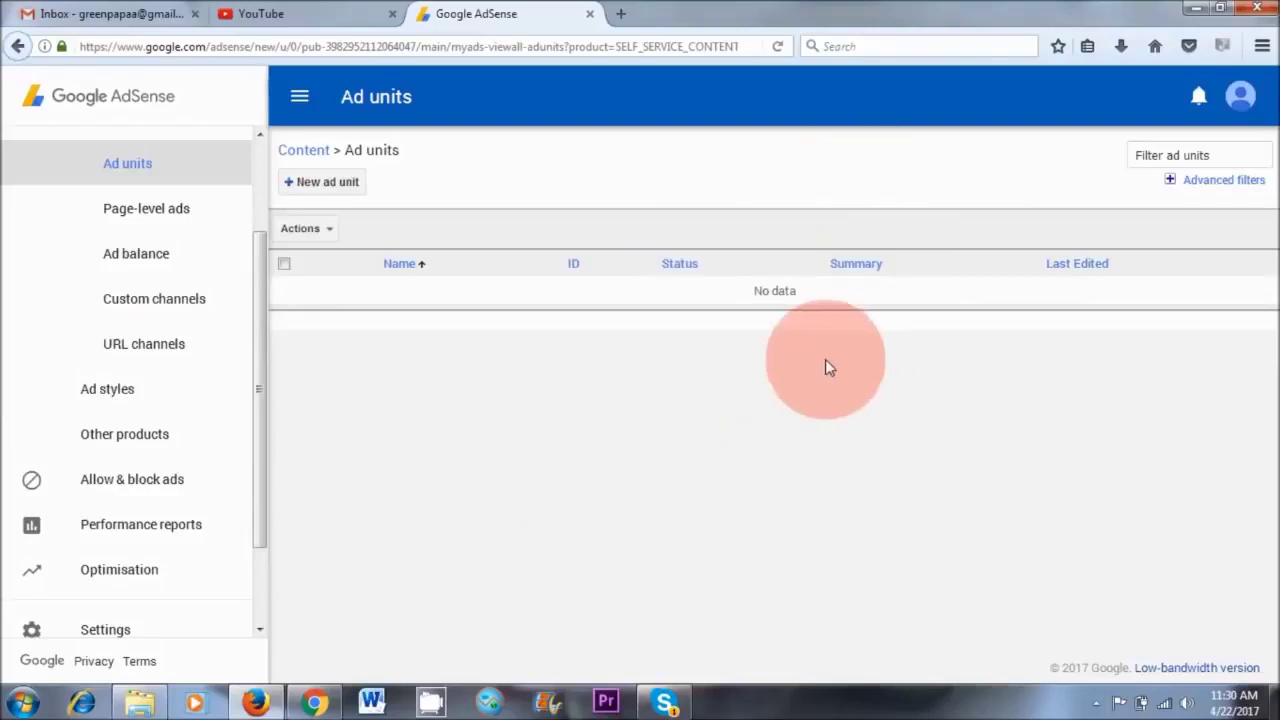
click(328, 186)
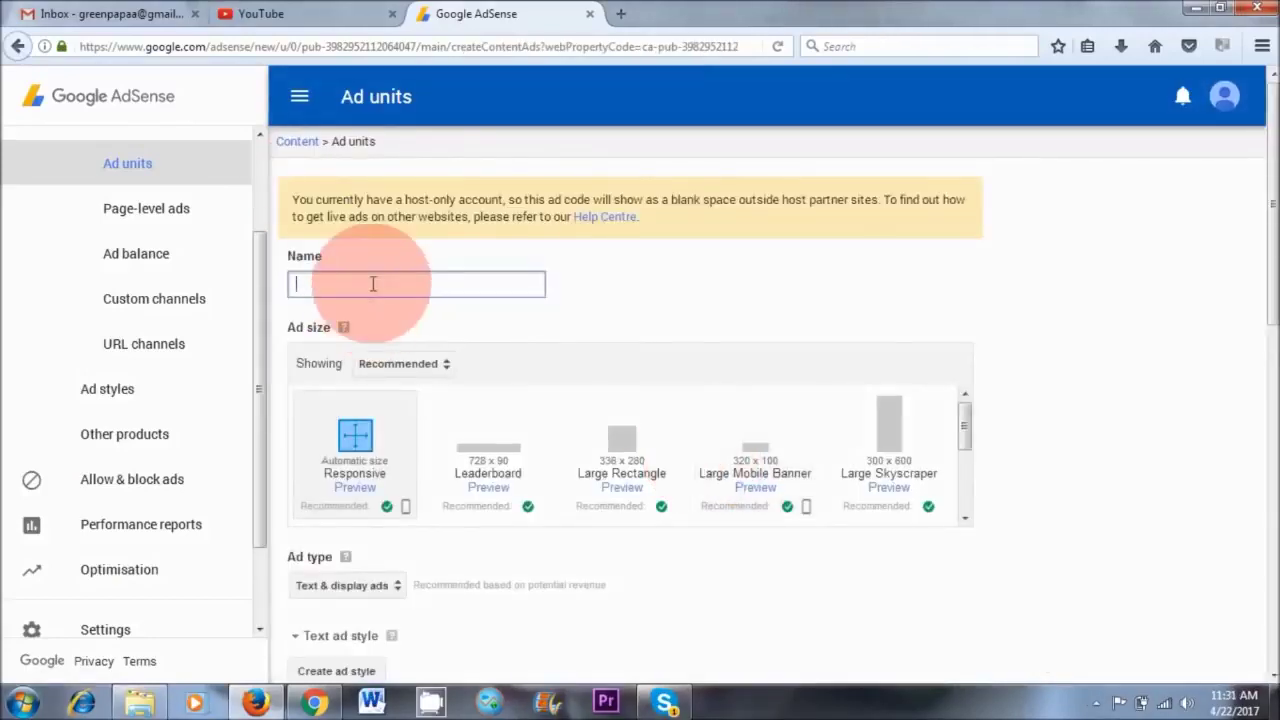
text(ad 1)
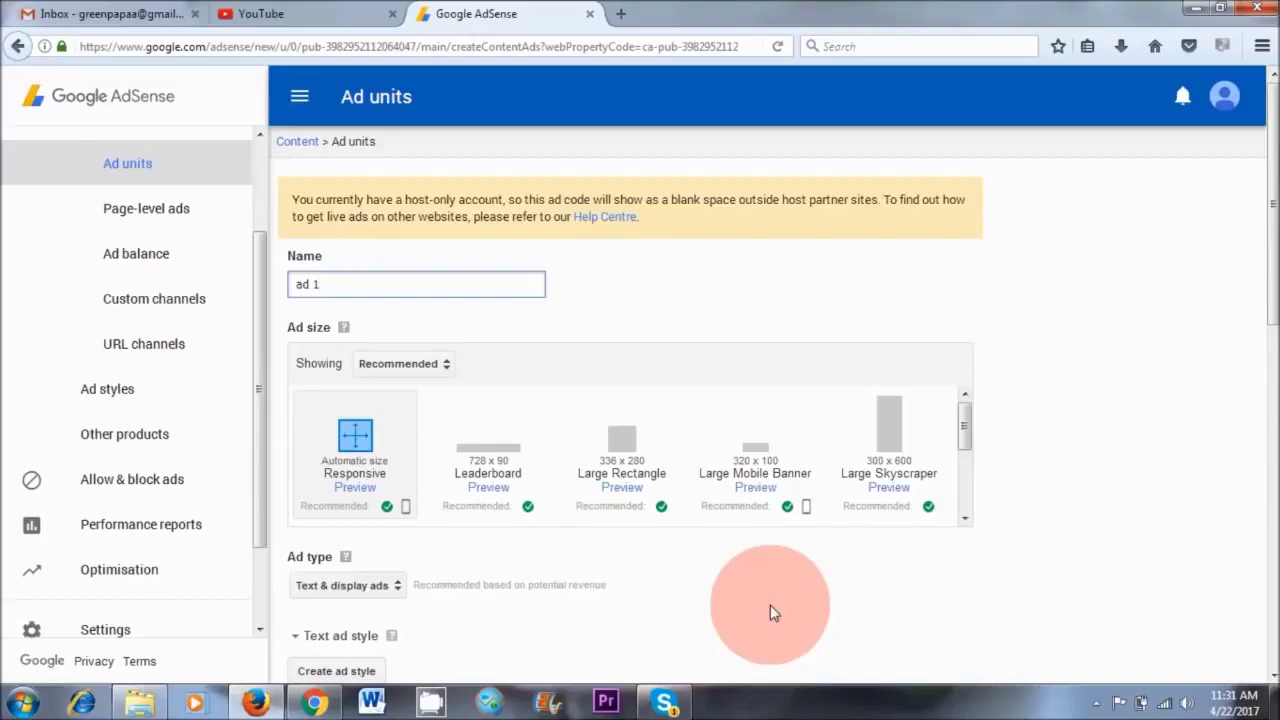
- Switch to Chrome, examine the sidebar ad on the Naturalvita blog post and return to the ad unit form in Firefox
click(316, 703)
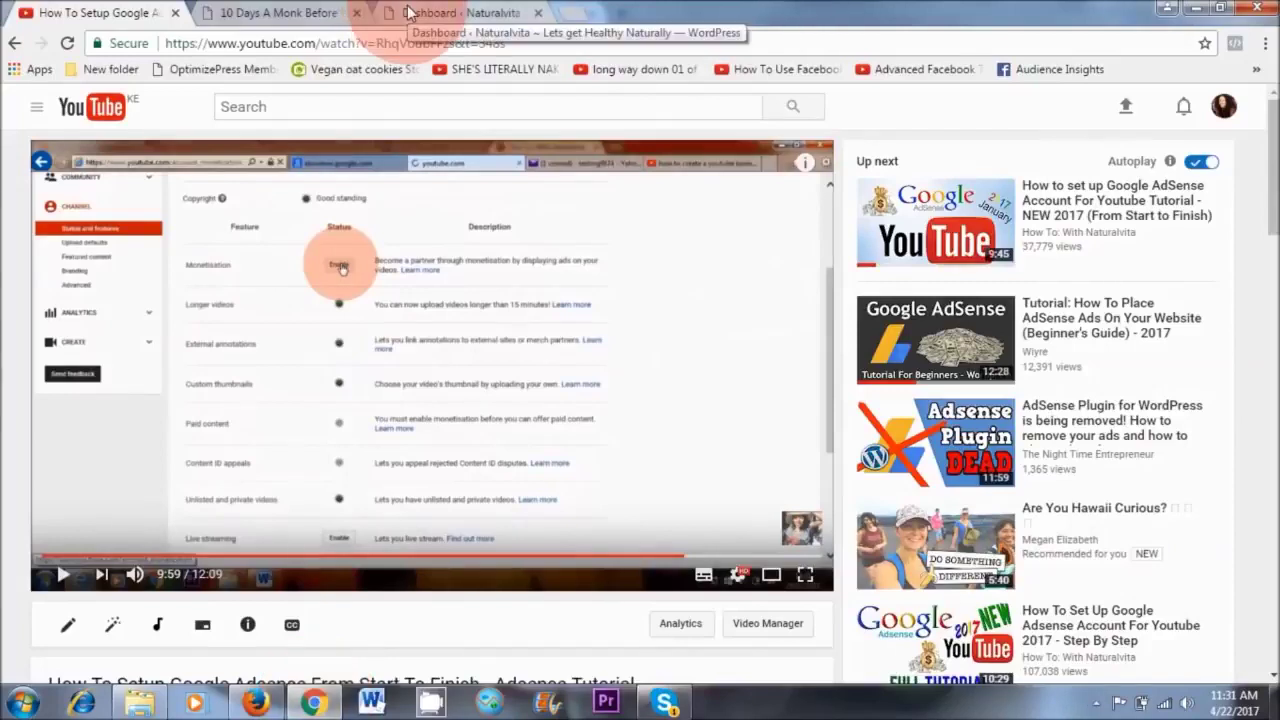
click(440, 13)
click(300, 13)
scroll(1014, 343, down, 4)
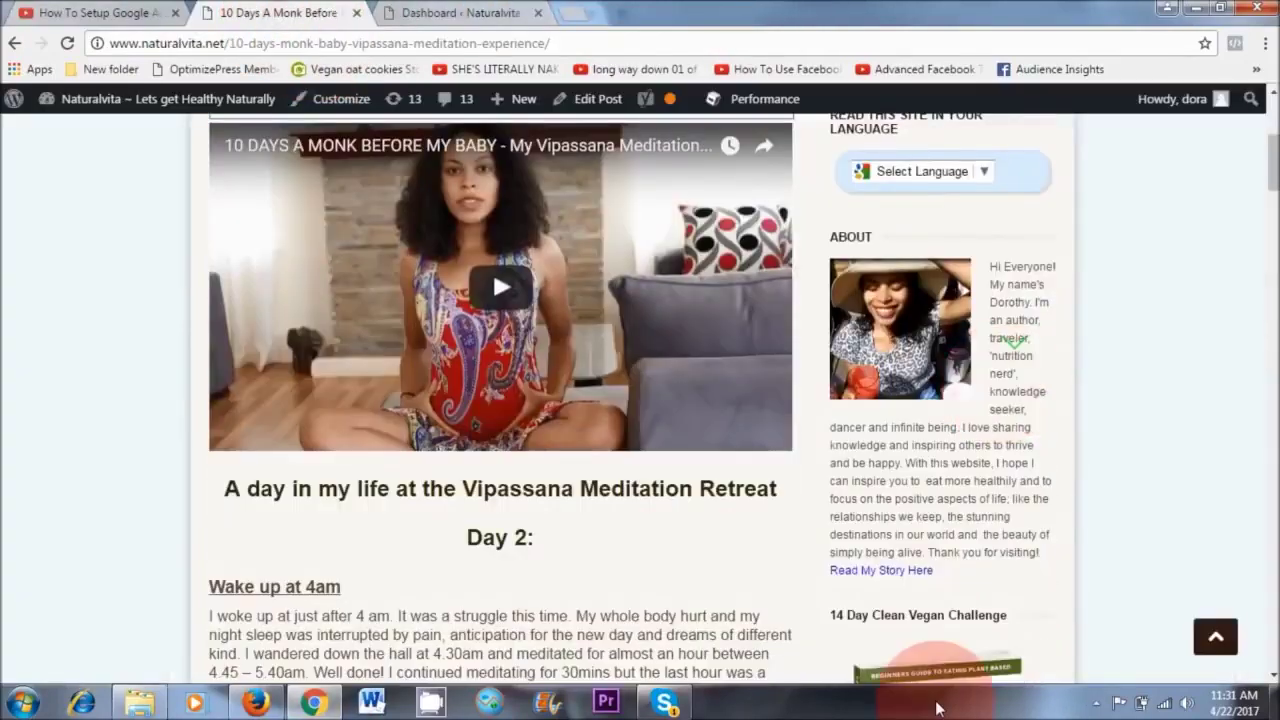
scroll(963, 582, down, 20)
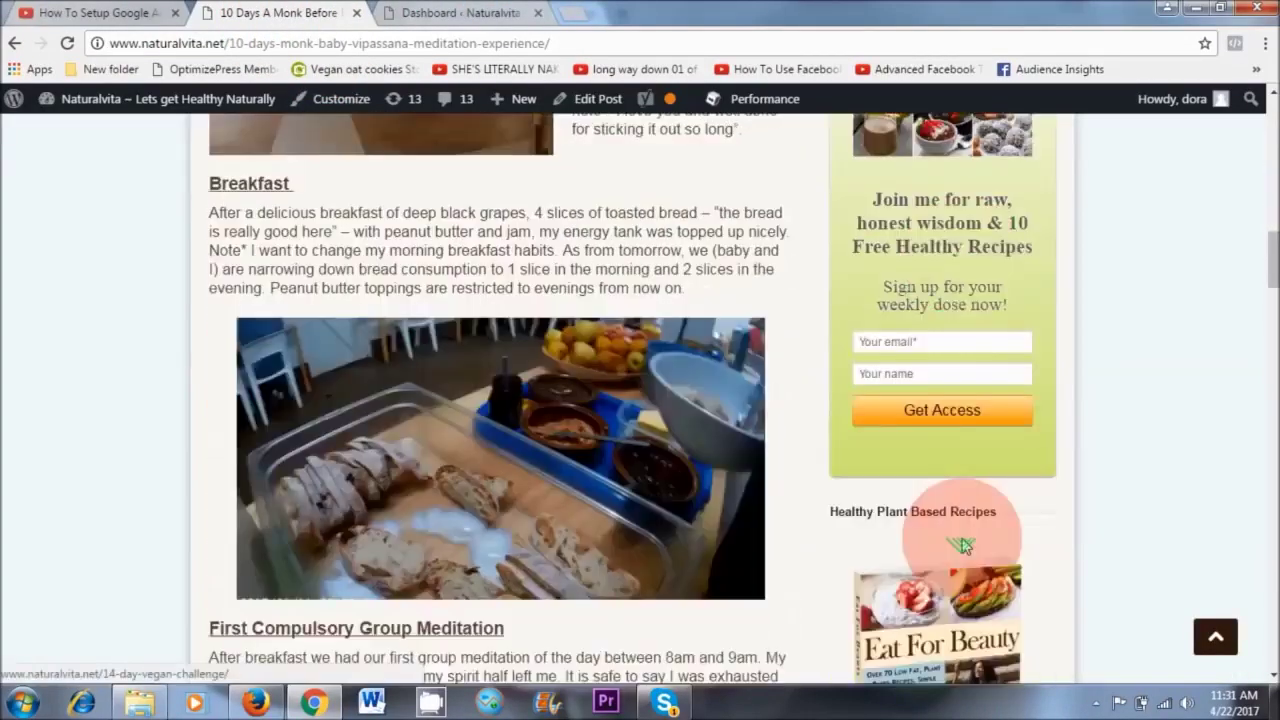
scroll(965, 545, down, 12)
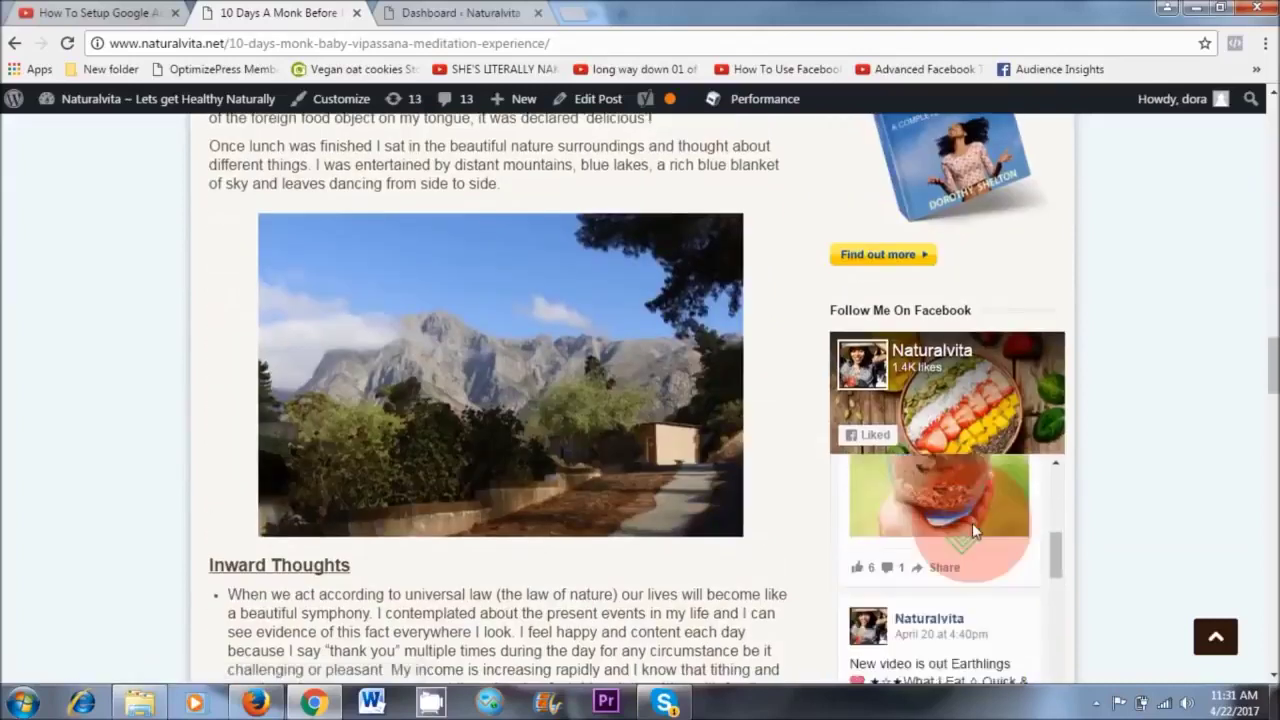
scroll(1114, 553, down, 3)
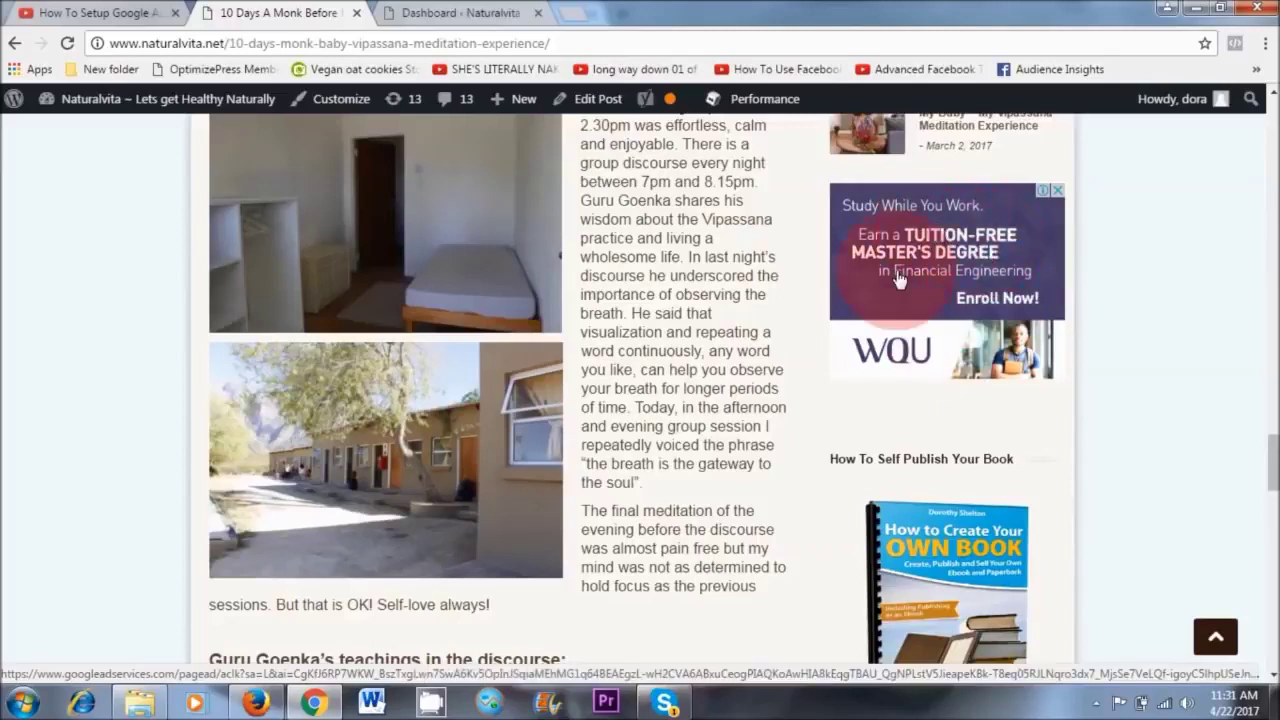
click(256, 702)
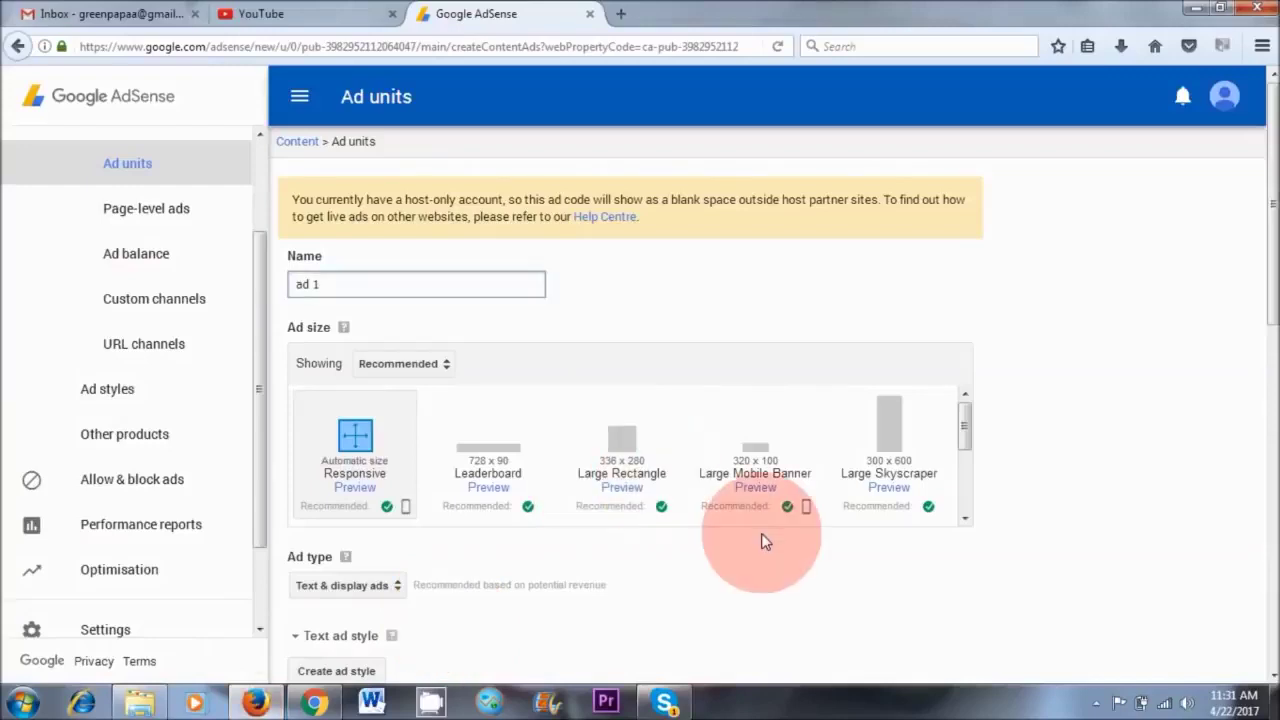
- Browse the rectangular and horizontal banner ad sizes and compare them with the available space on the blog post
click(430, 364)
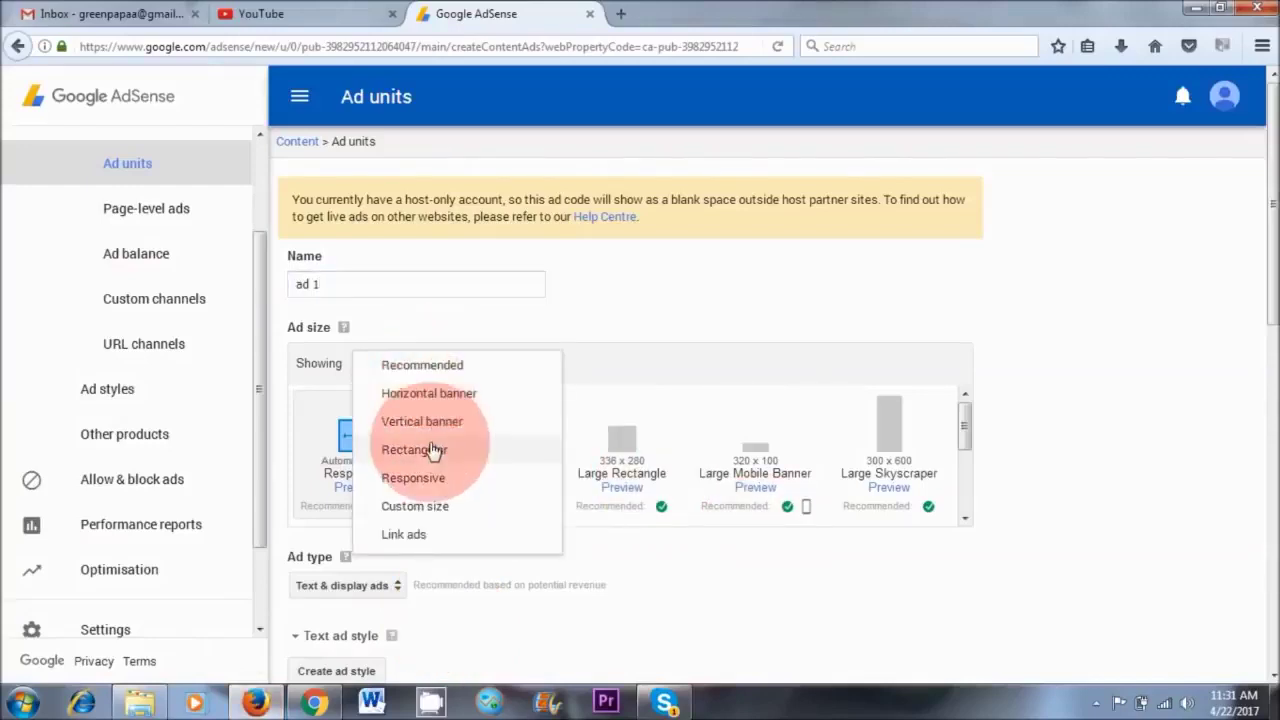
click(422, 449)
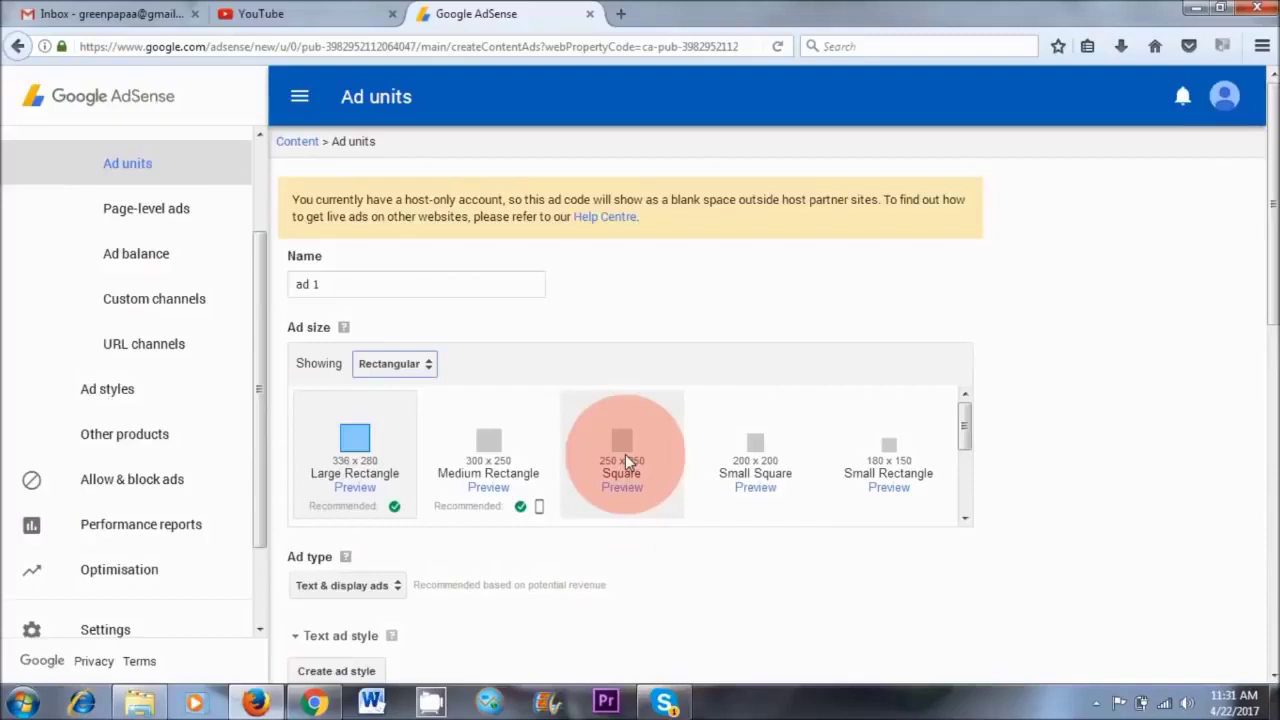
click(313, 703)
scroll(615, 412, up, 12)
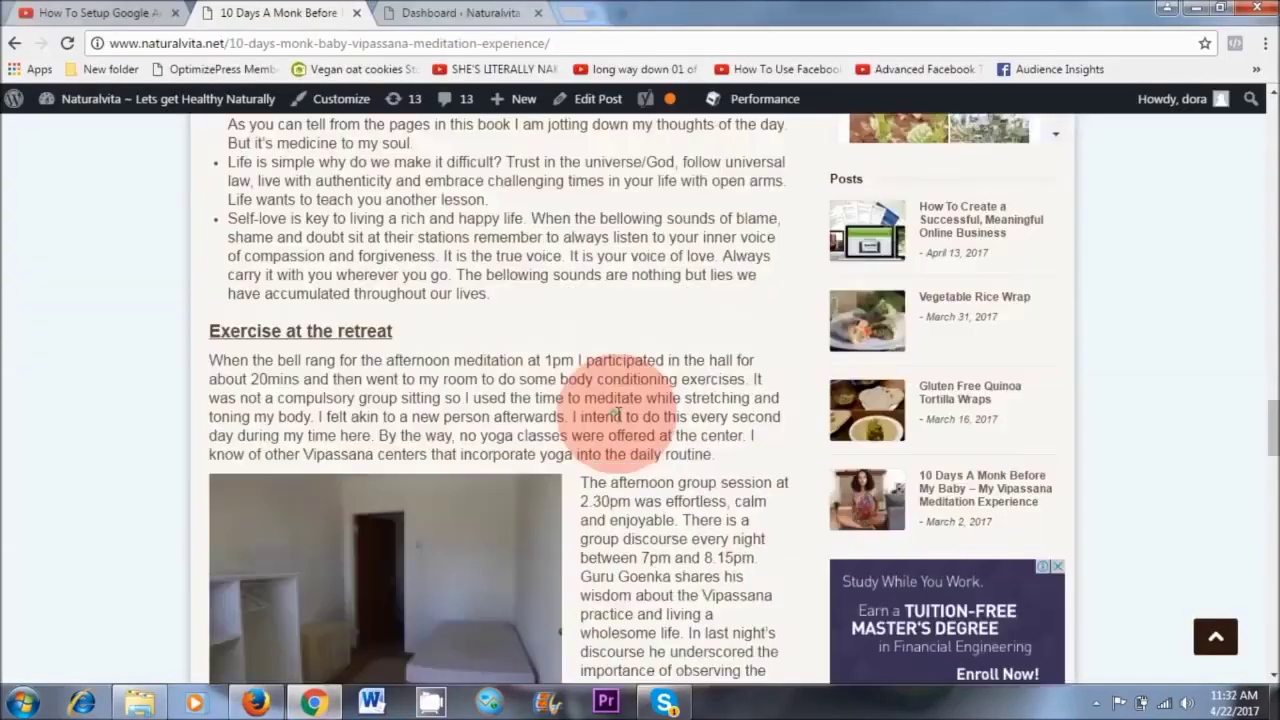
scroll(376, 306, up, 4)
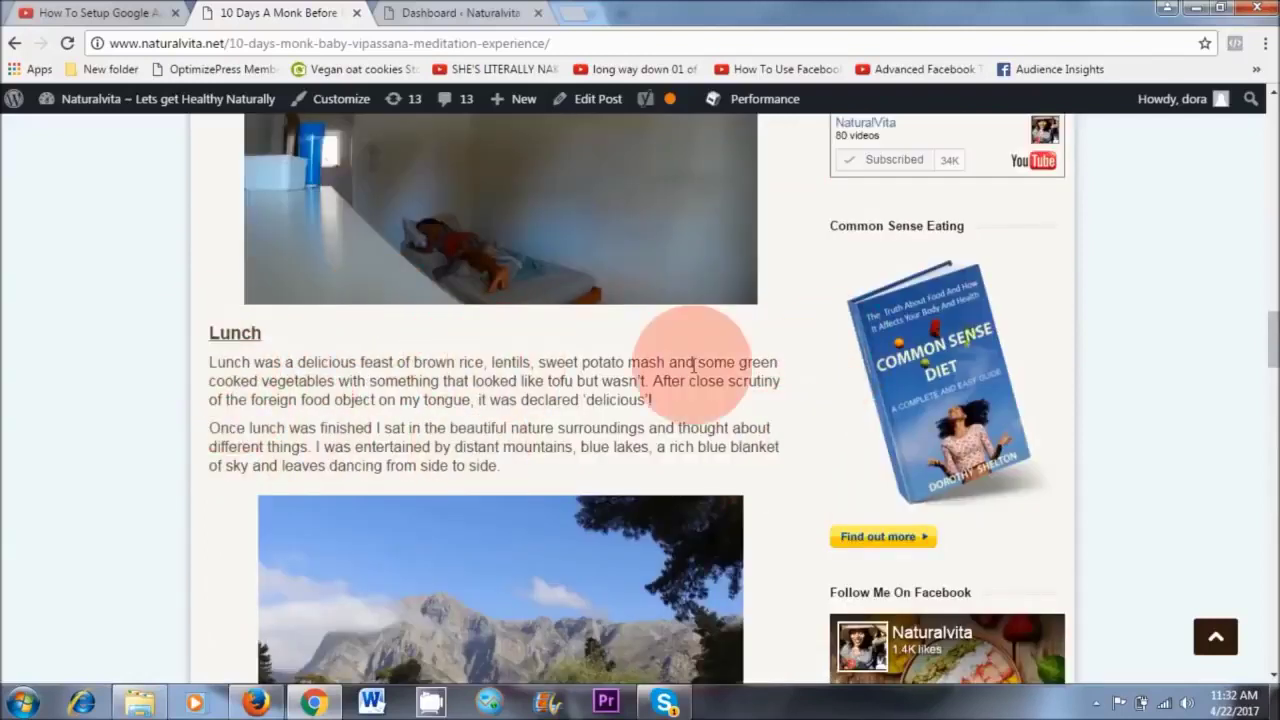
click(256, 702)
click(390, 370)
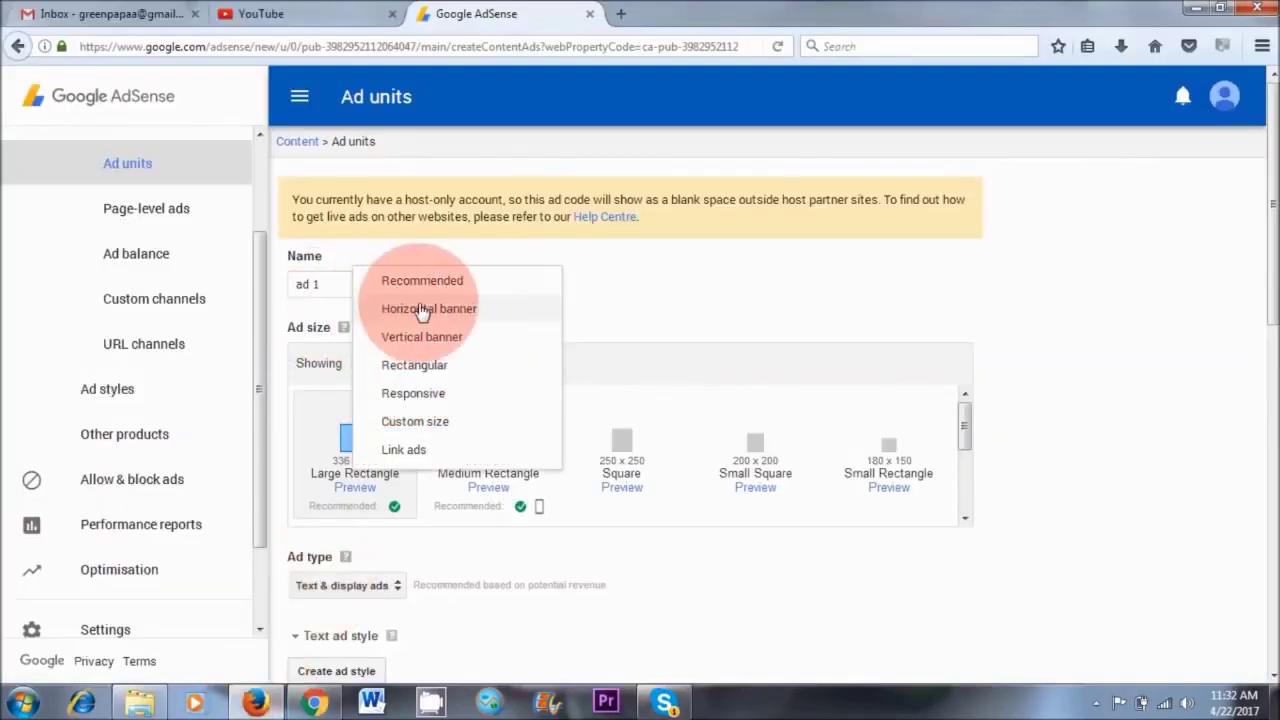
click(455, 312)
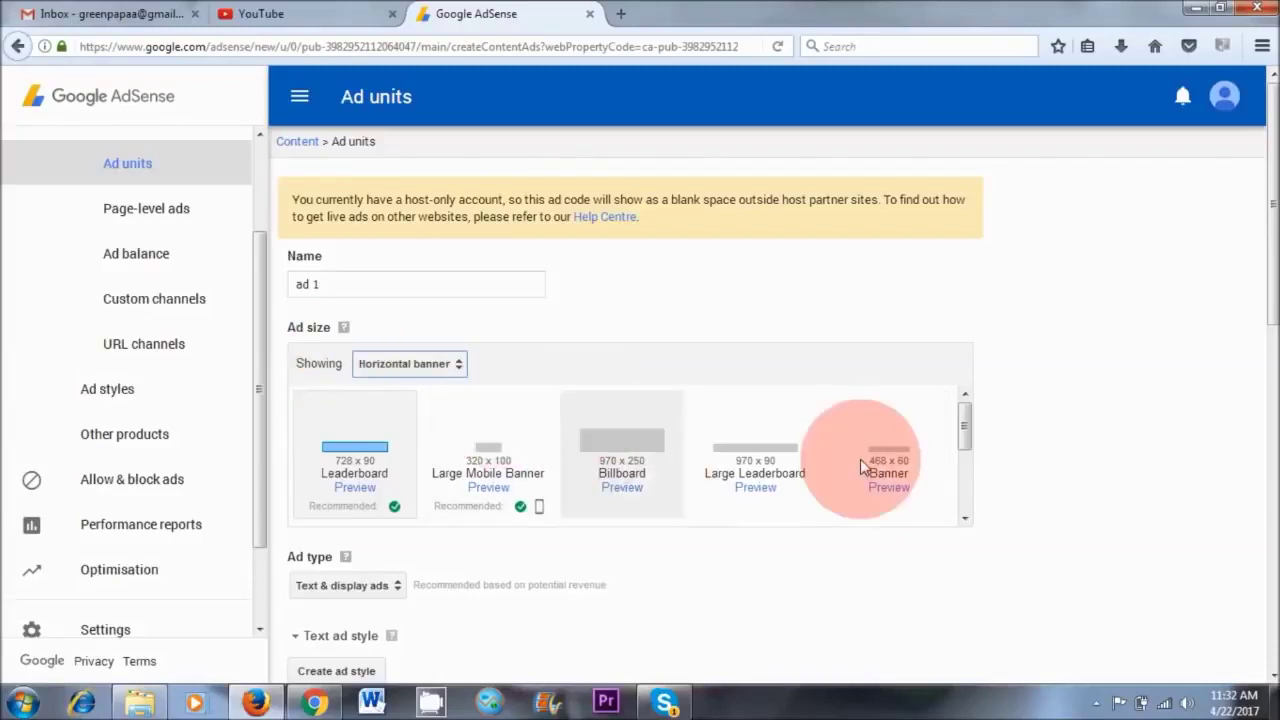
- Choose the 250 x 250 Square from the rectangular ad sizes
click(446, 366)
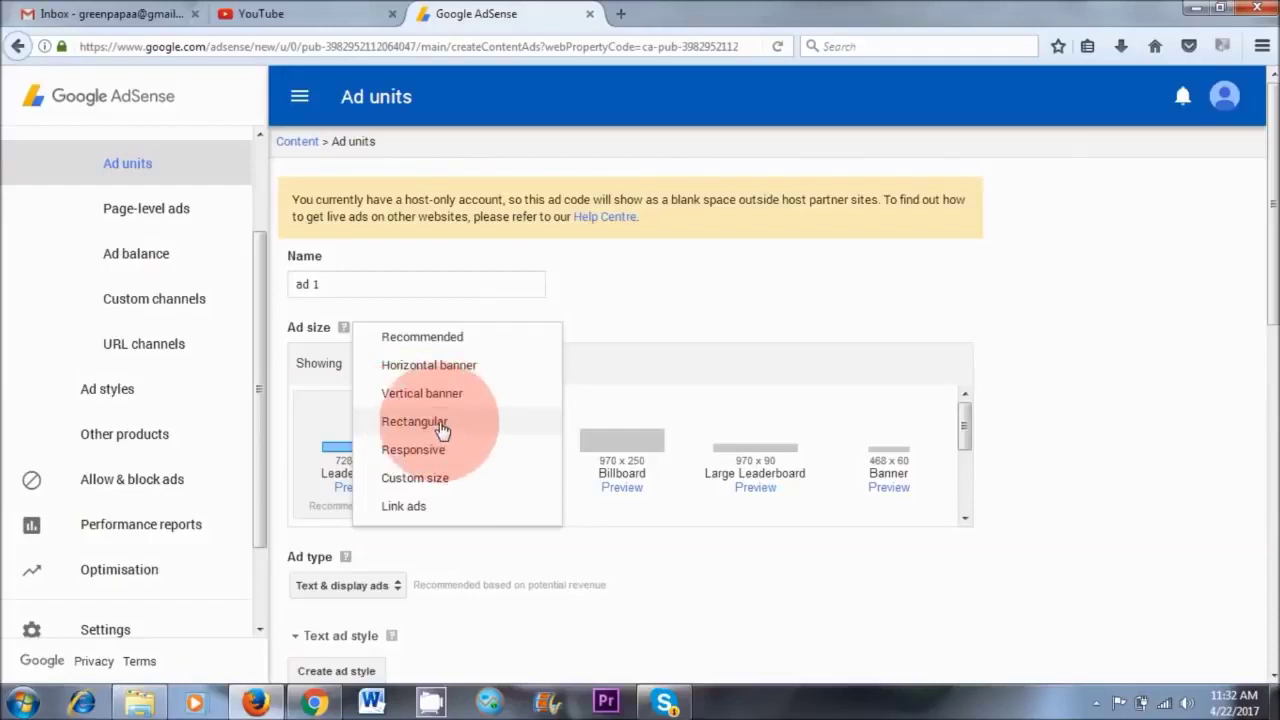
click(455, 422)
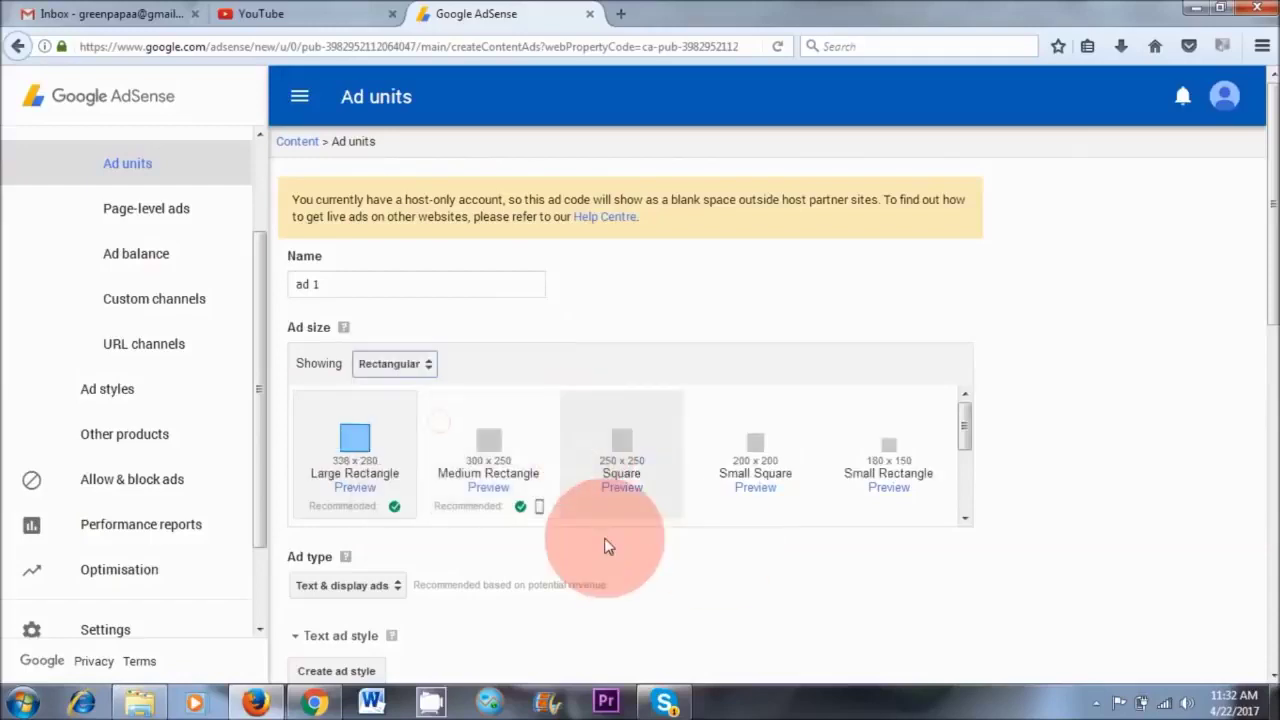
click(628, 482)
- Review the ad type setting and examine the sidebar display ad on the blog post in Chrome as an example
scroll(638, 575, down, 5)
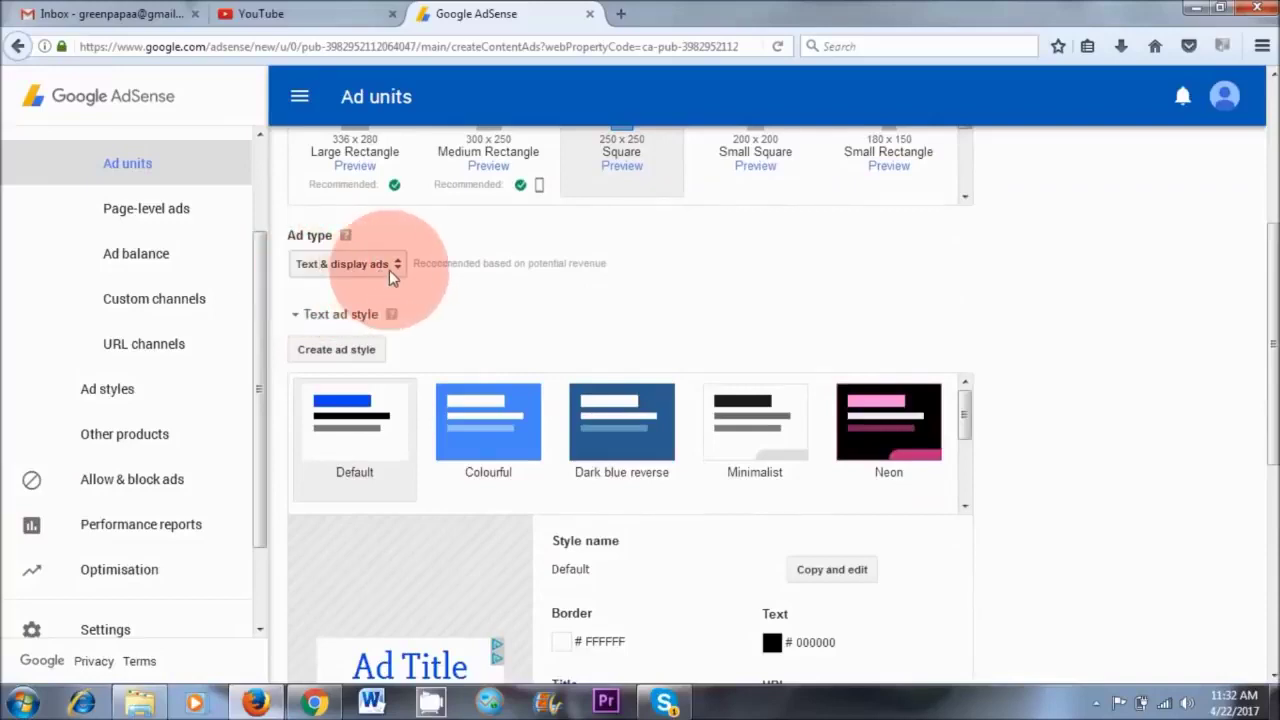
click(316, 703)
scroll(1100, 488, down, 5)
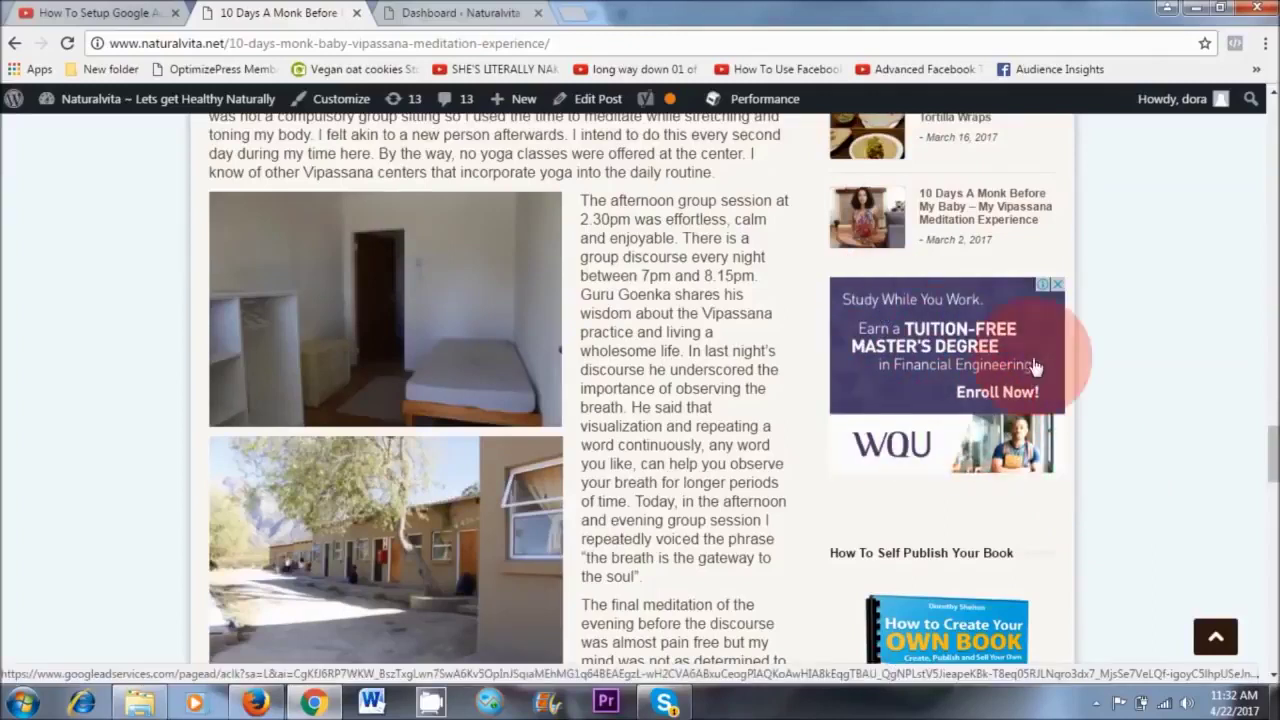
key(alt+Tab)
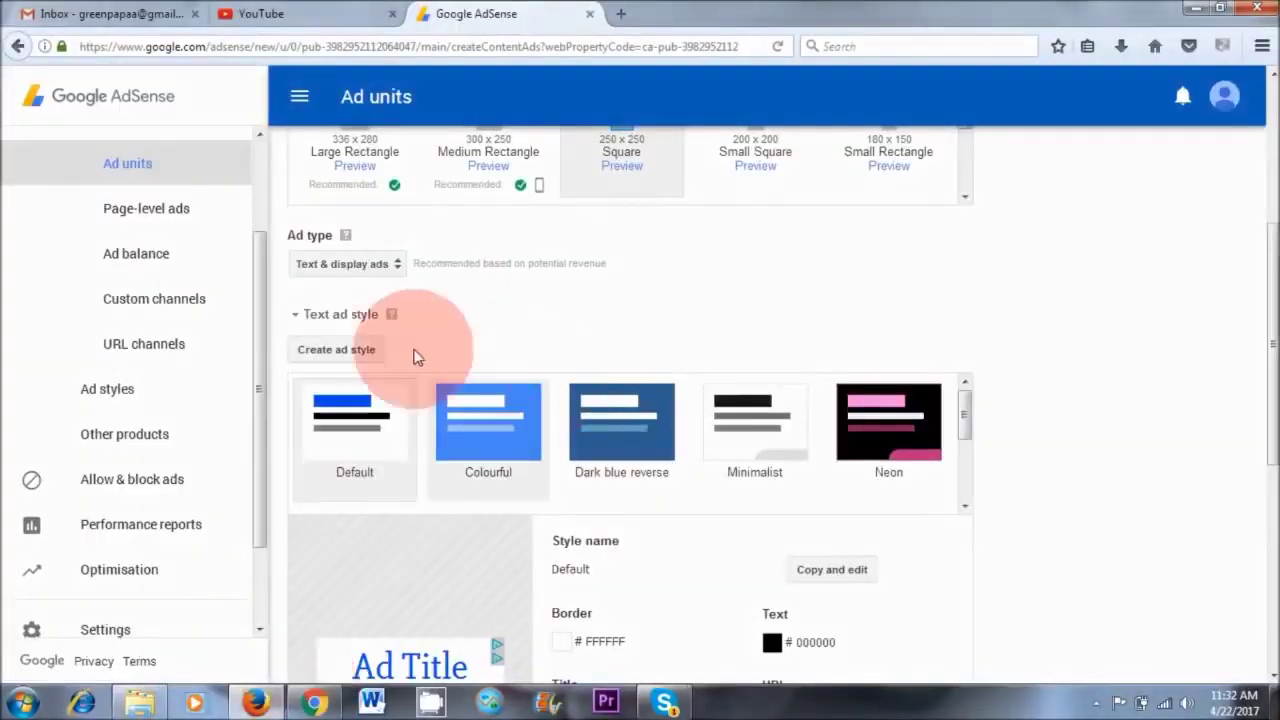
- Select the Minimalist text ad style for the ad unit and review its colours
click(340, 314)
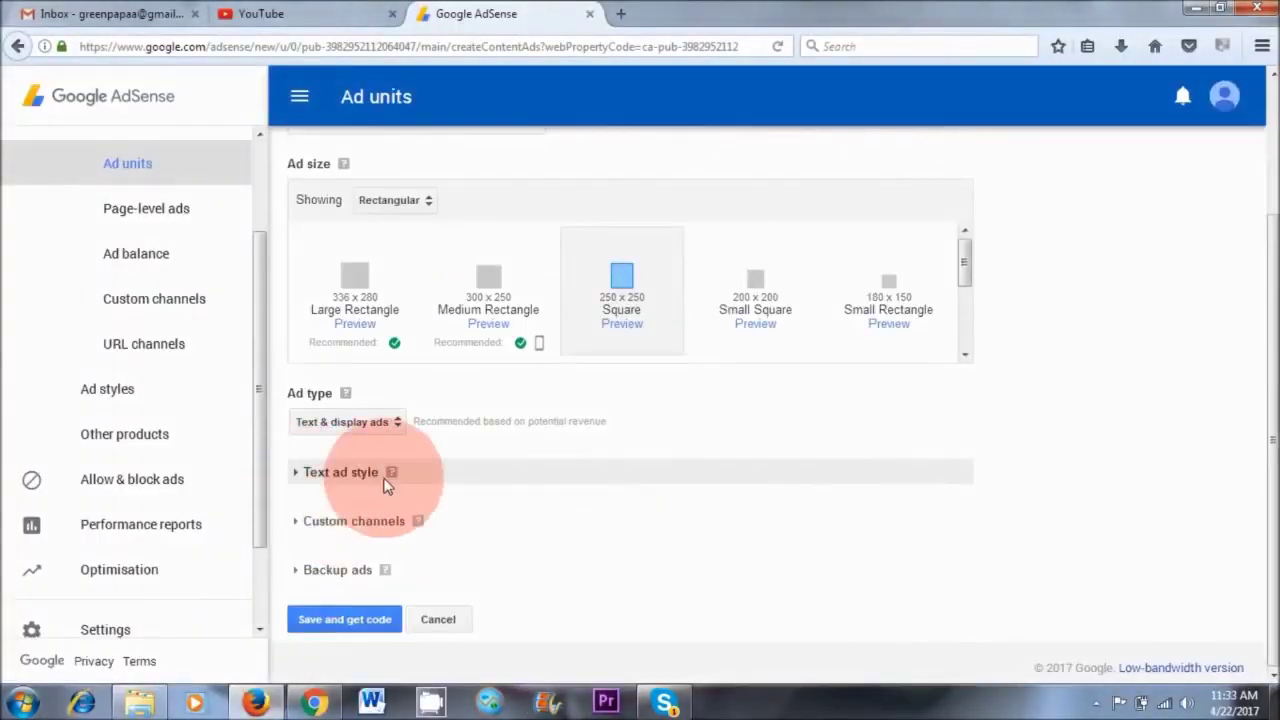
click(296, 474)
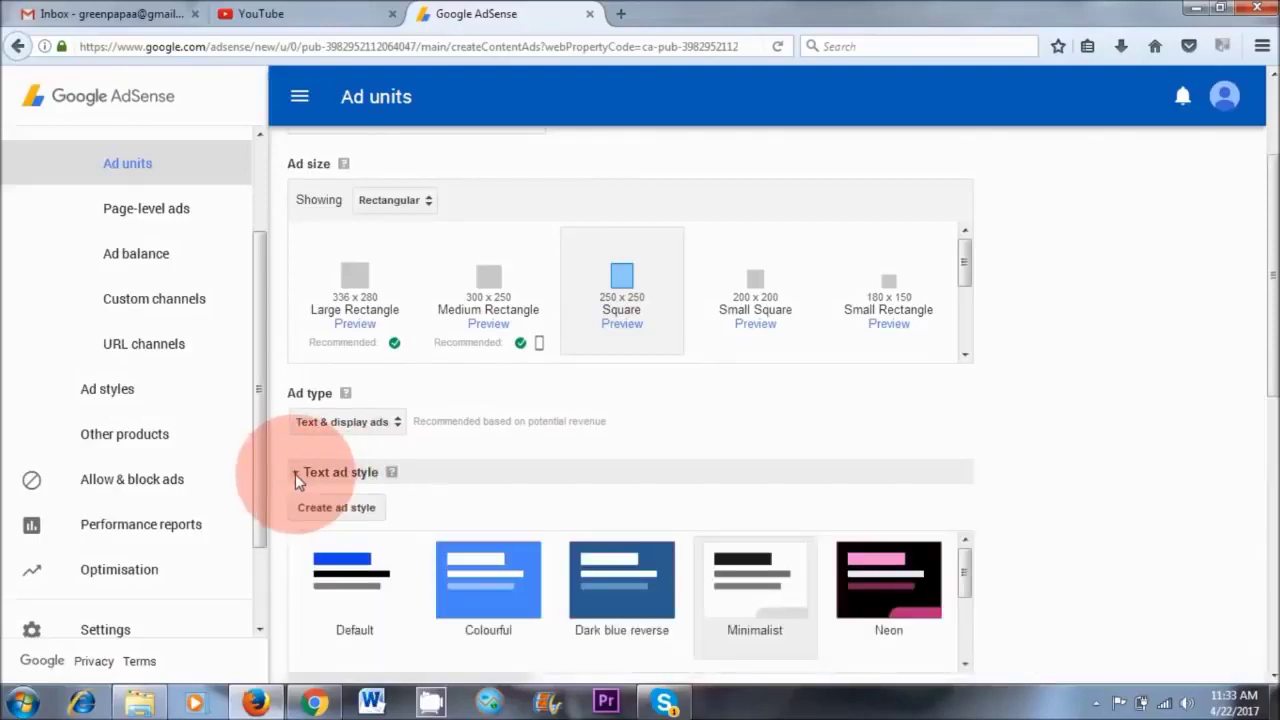
scroll(600, 480, down, 3)
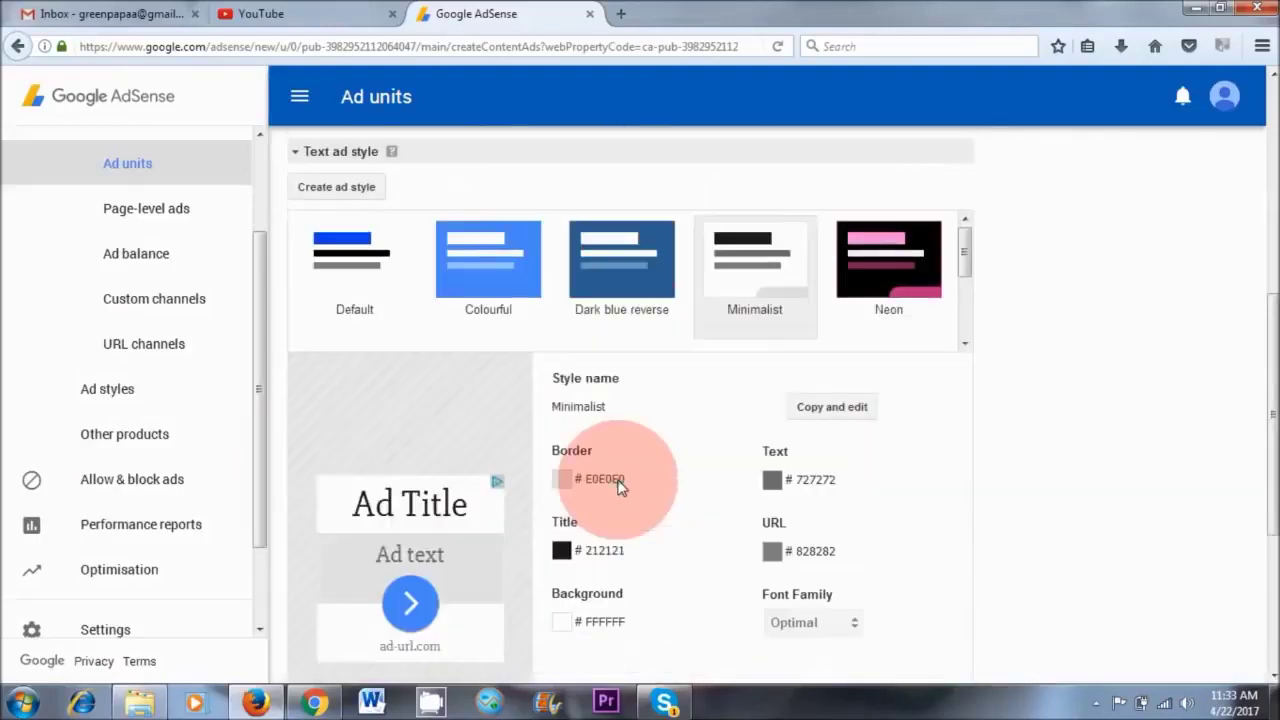
- Copy the Minimalist style under the name ad 1, set its text colour to purple 800080 and save it
click(829, 410)
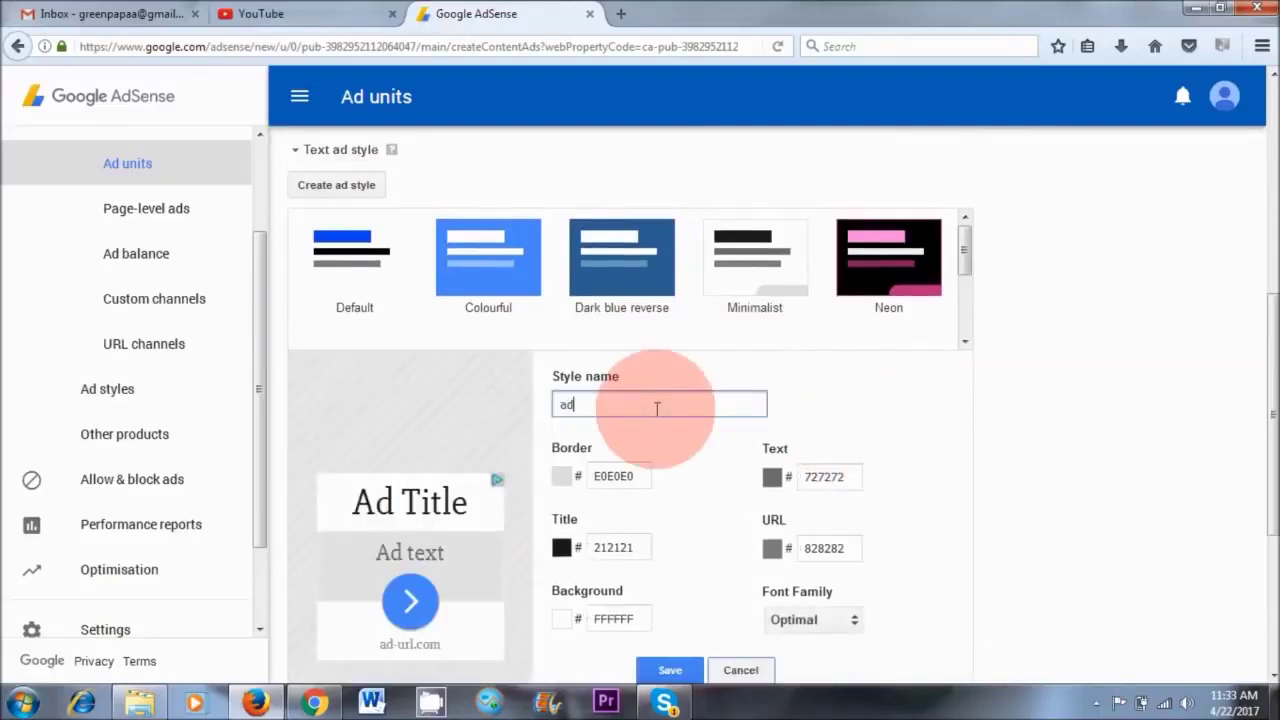
click(886, 396)
scroll(900, 425, down, 3)
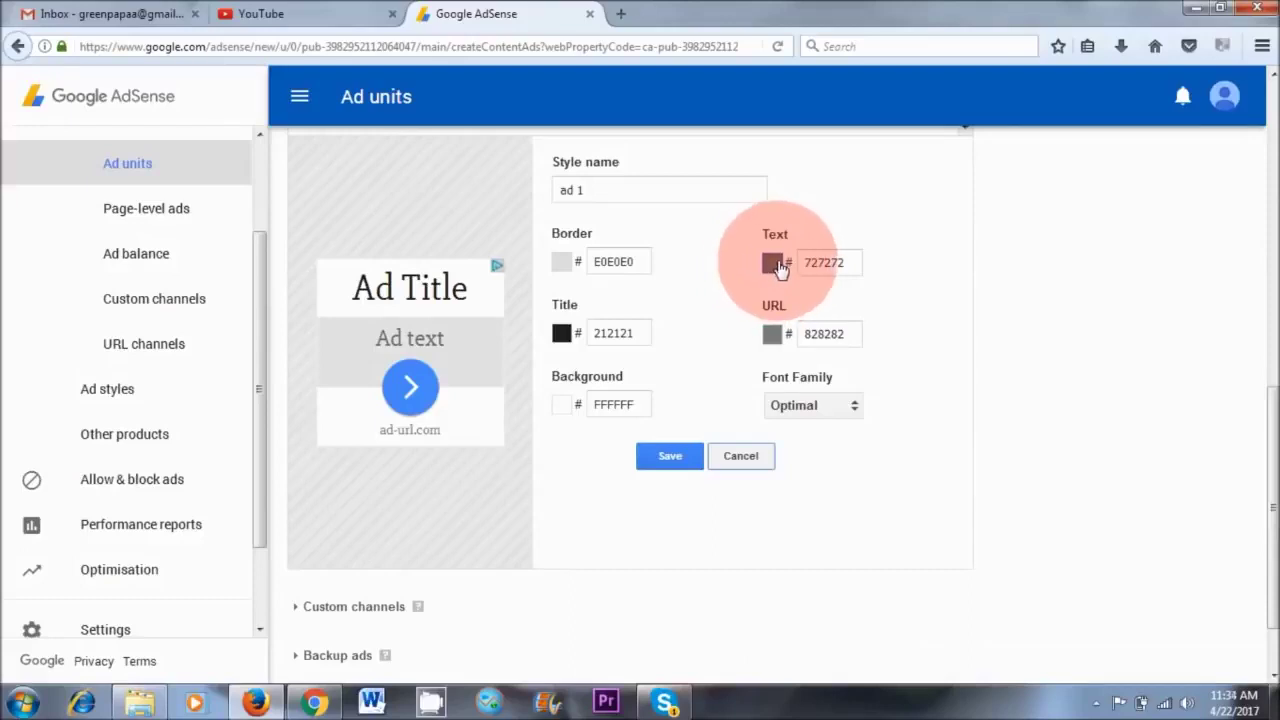
click(771, 263)
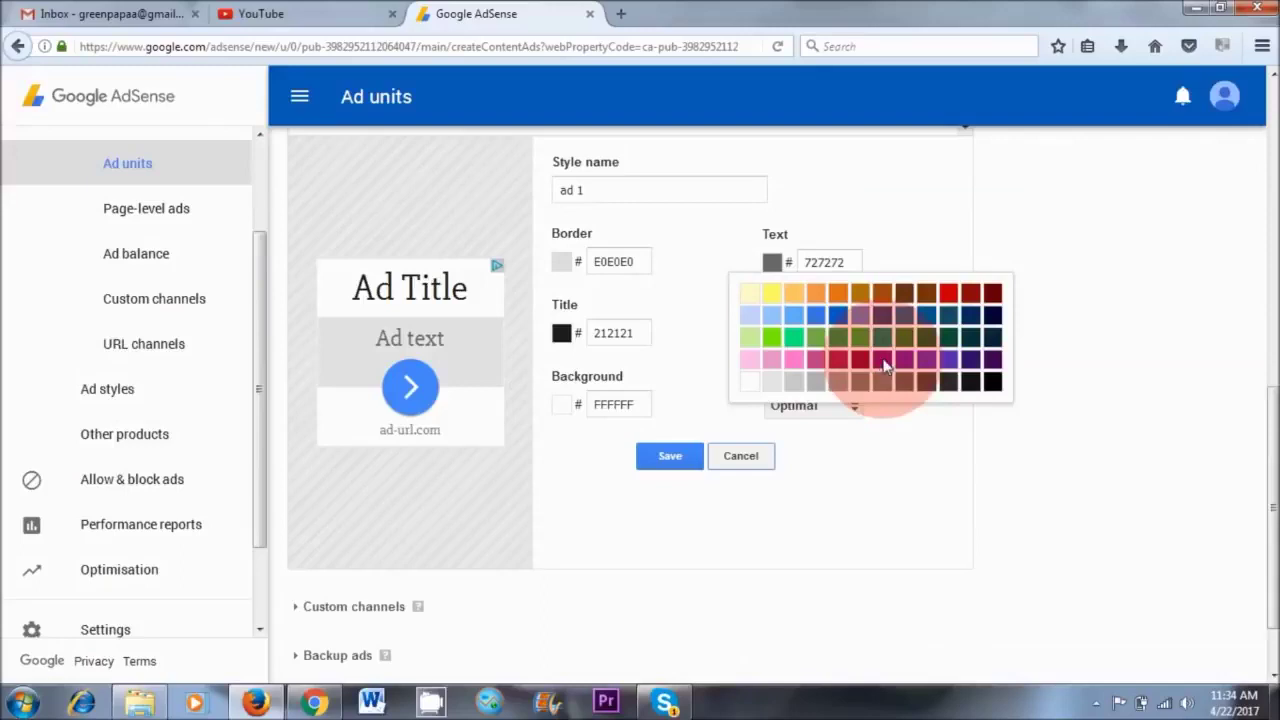
click(884, 363)
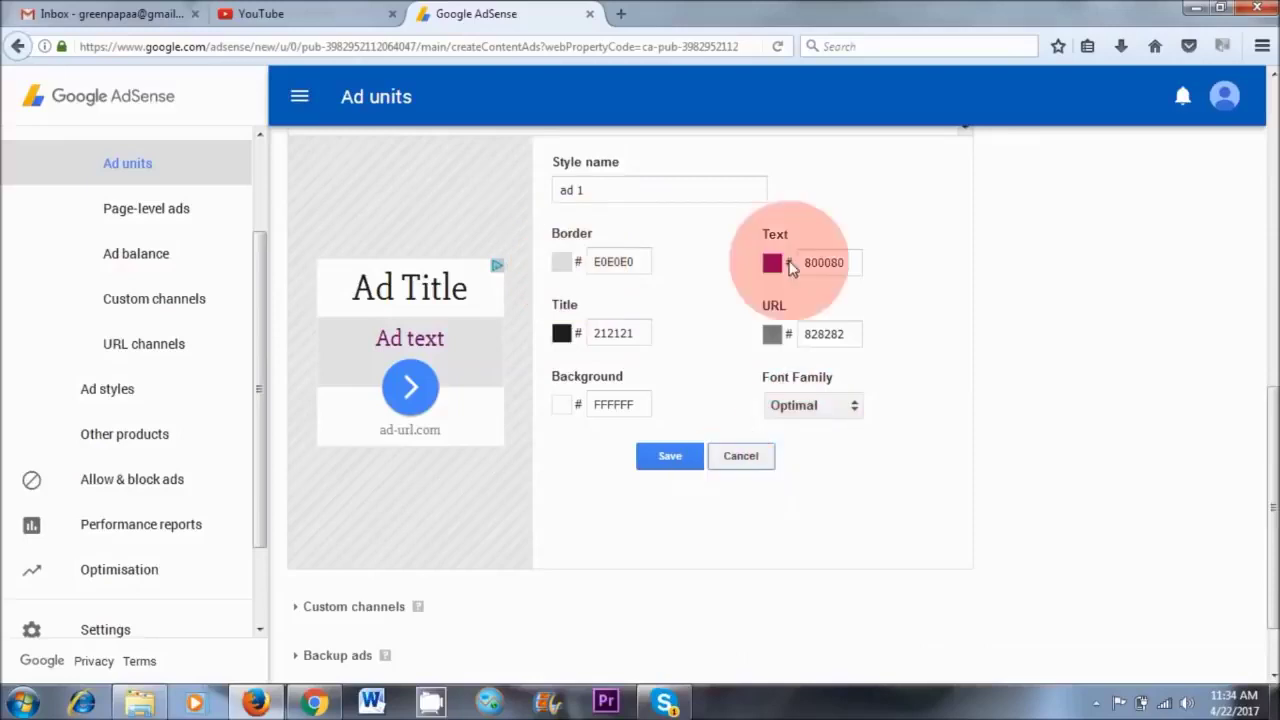
click(671, 455)
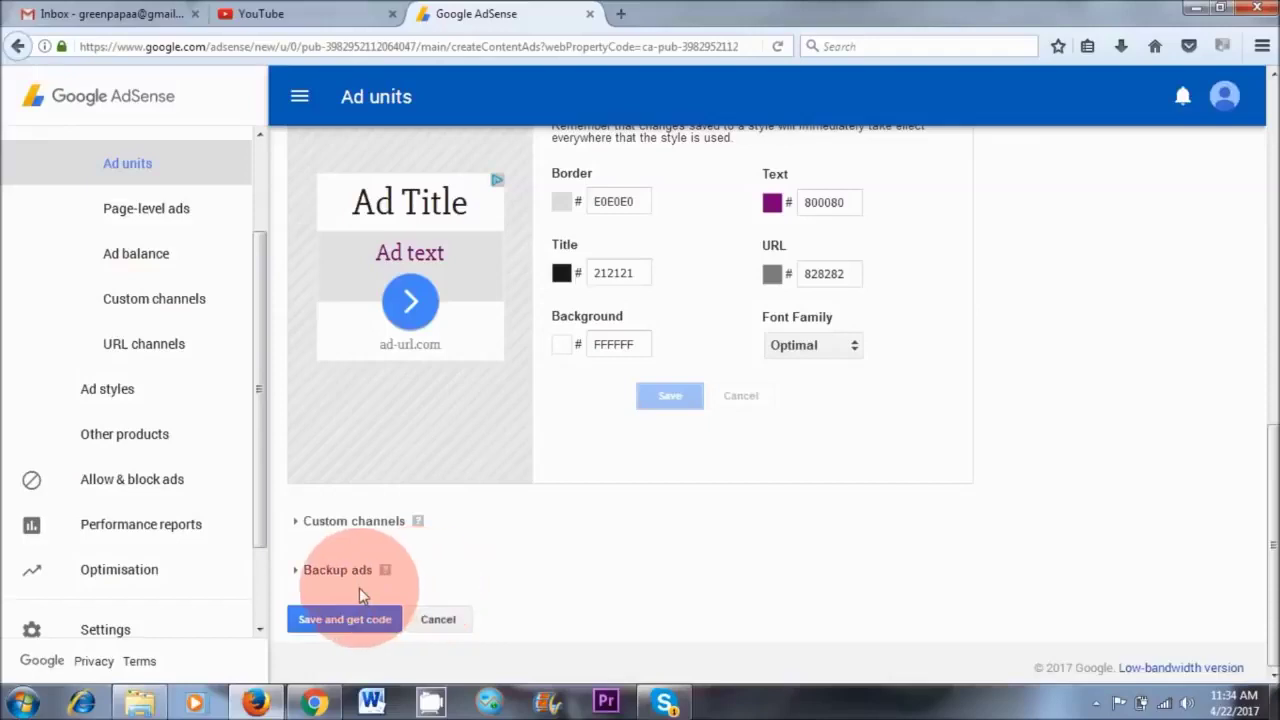
- Expand the backup ads options, then save the ad unit and get its code
click(290, 572)
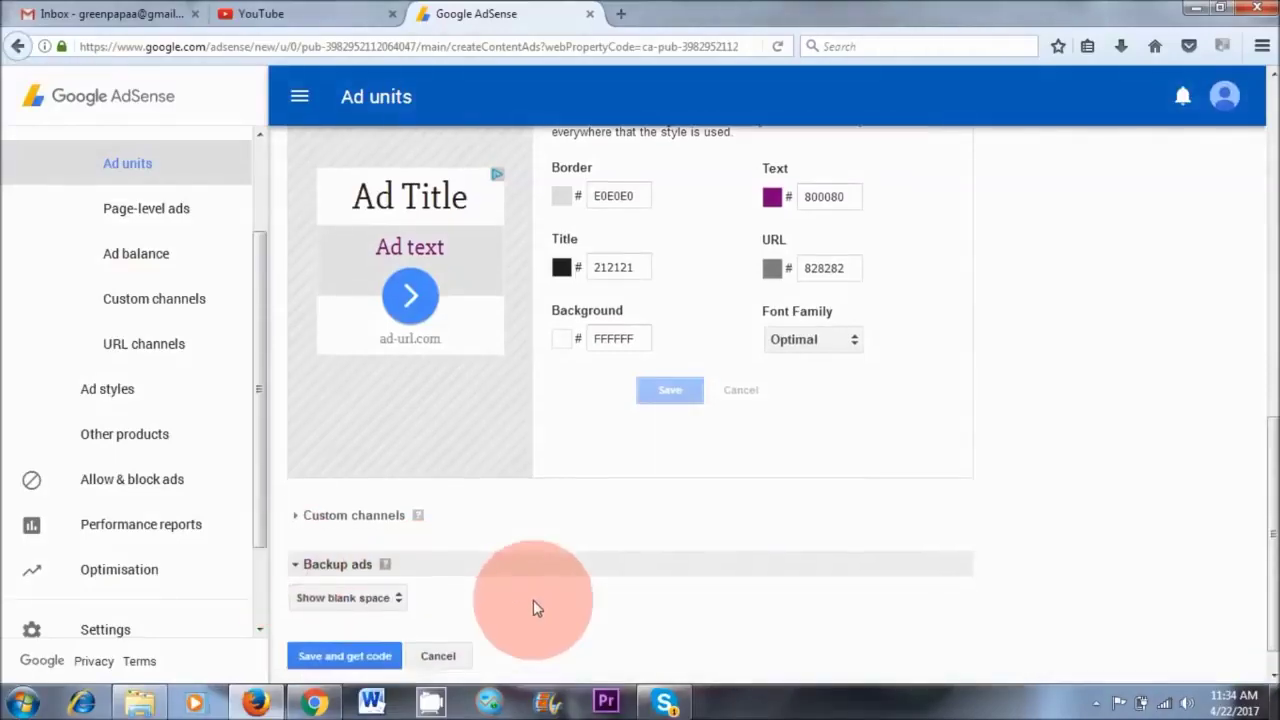
scroll(500, 595, down, 1)
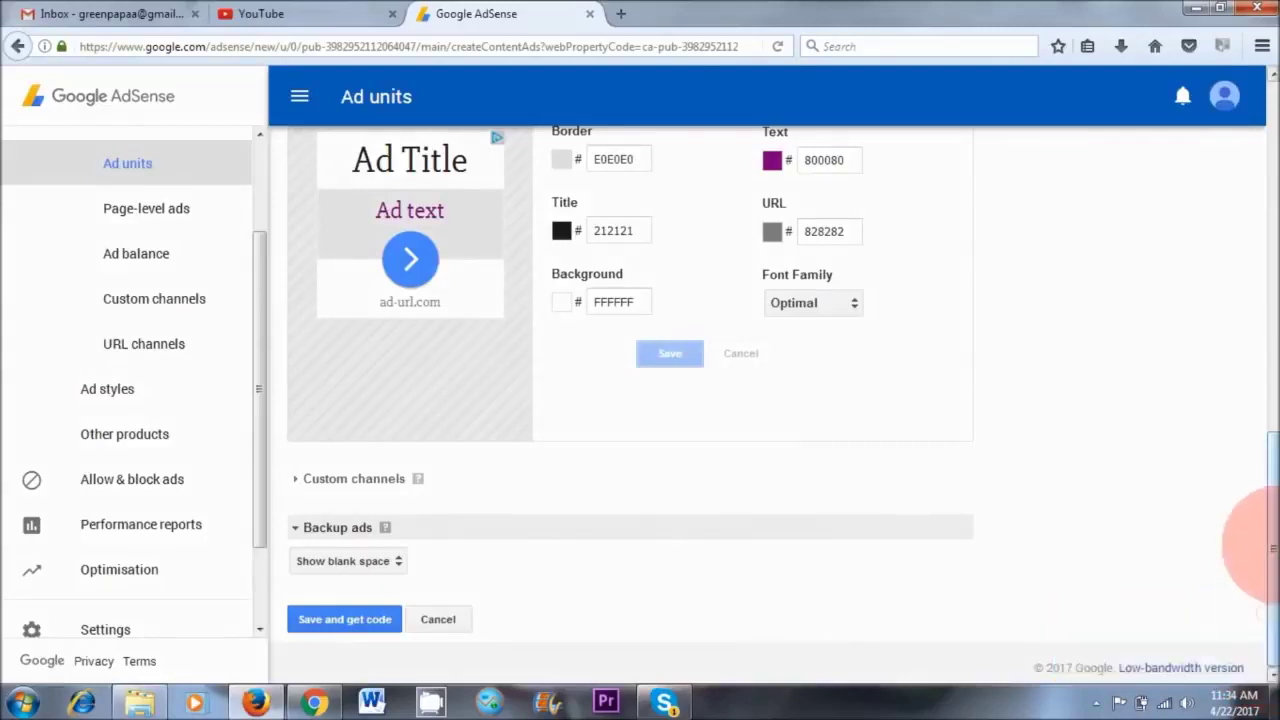
click(340, 620)
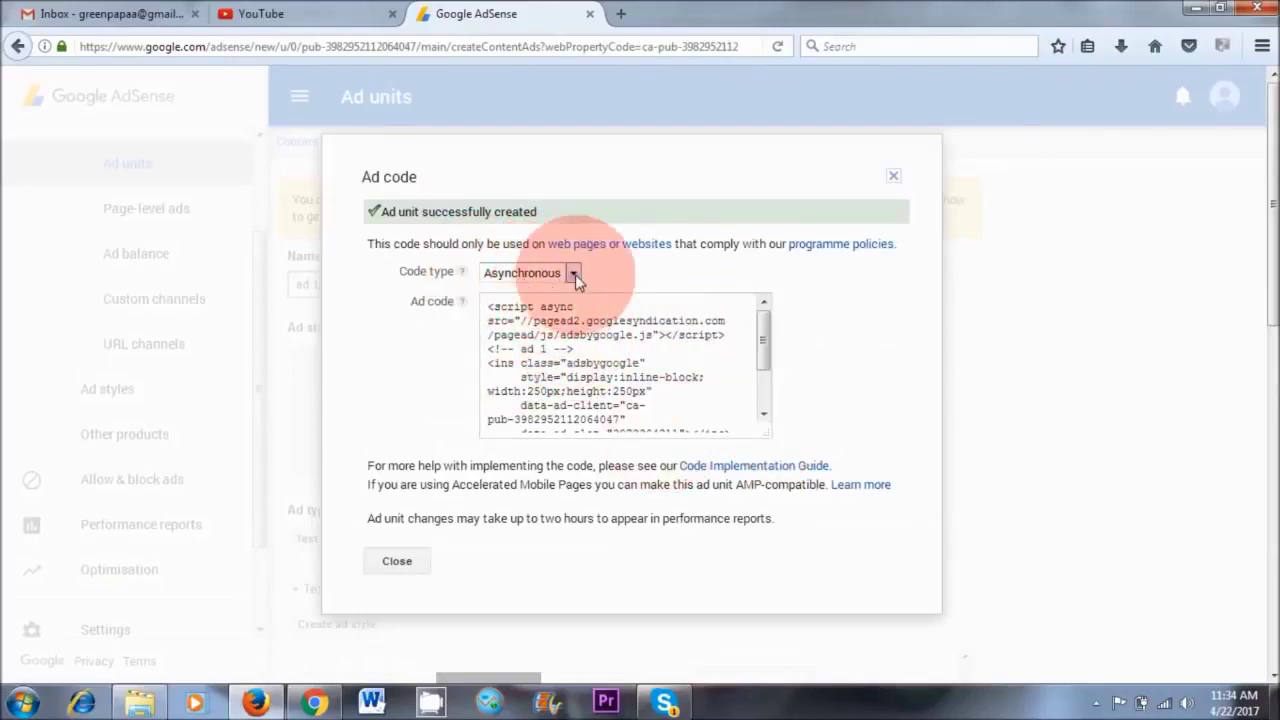
- Set the ad code type to Synchronous and copy the whole ad code
click(540, 275)
click(550, 310)
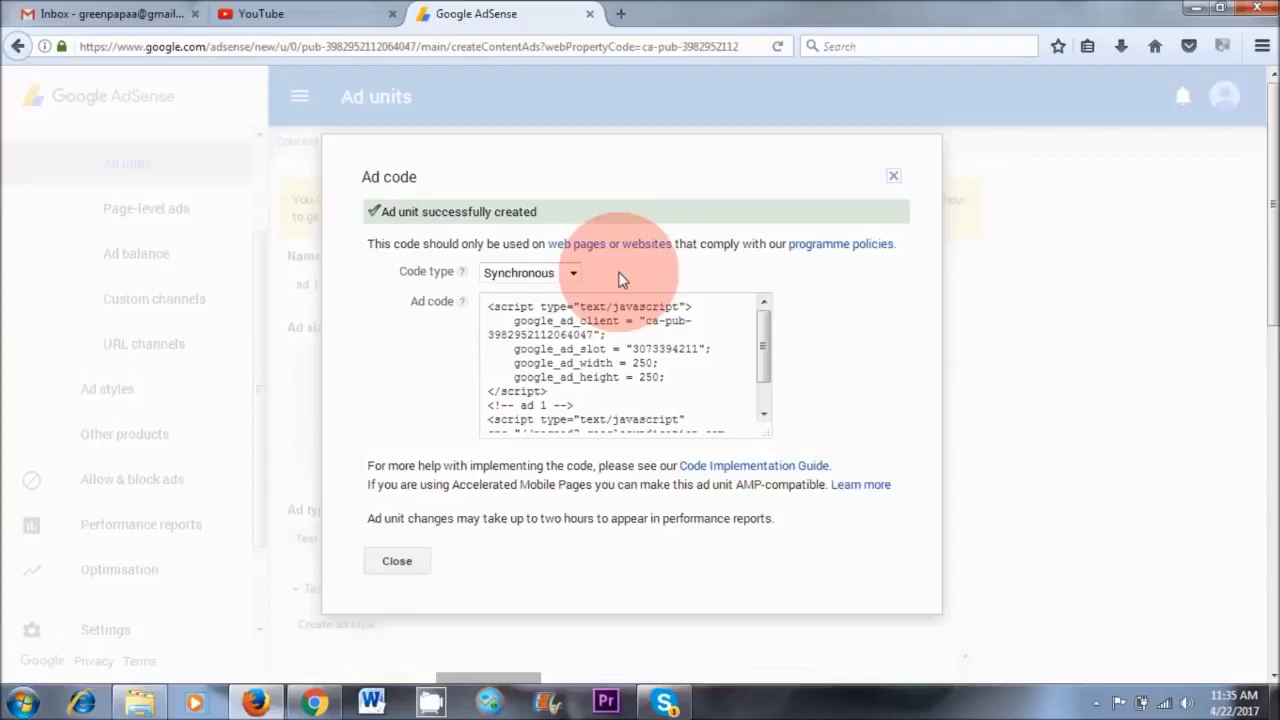
click(558, 322)
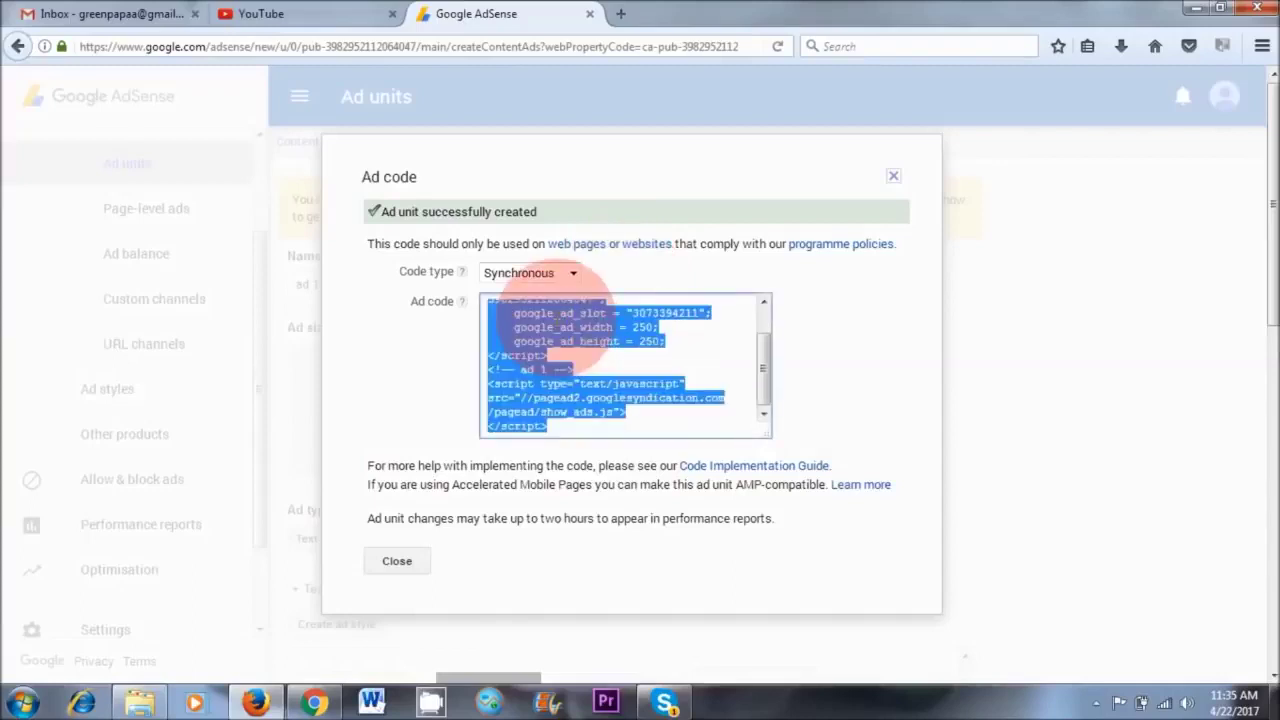
right_click(556, 321)
click(611, 371)
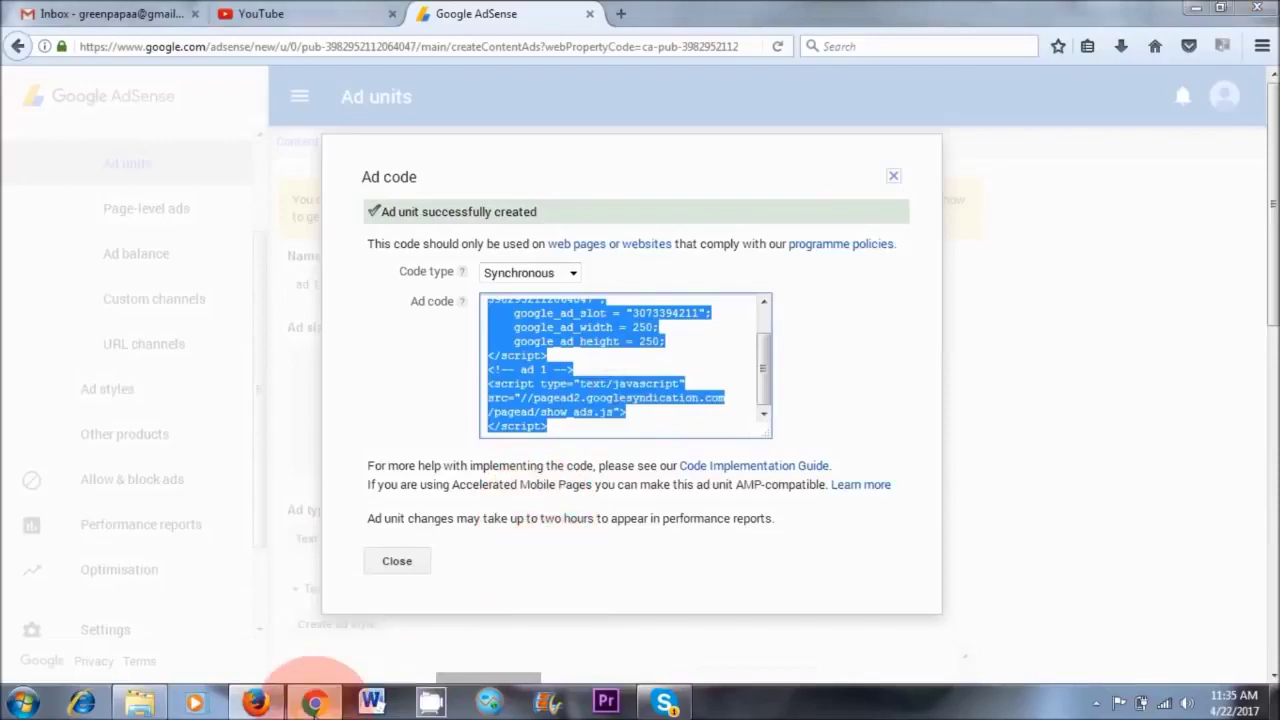
- Switch to Chrome and open the Widgets page from the Naturalvita WordPress dashboard
click(313, 703)
click(465, 13)
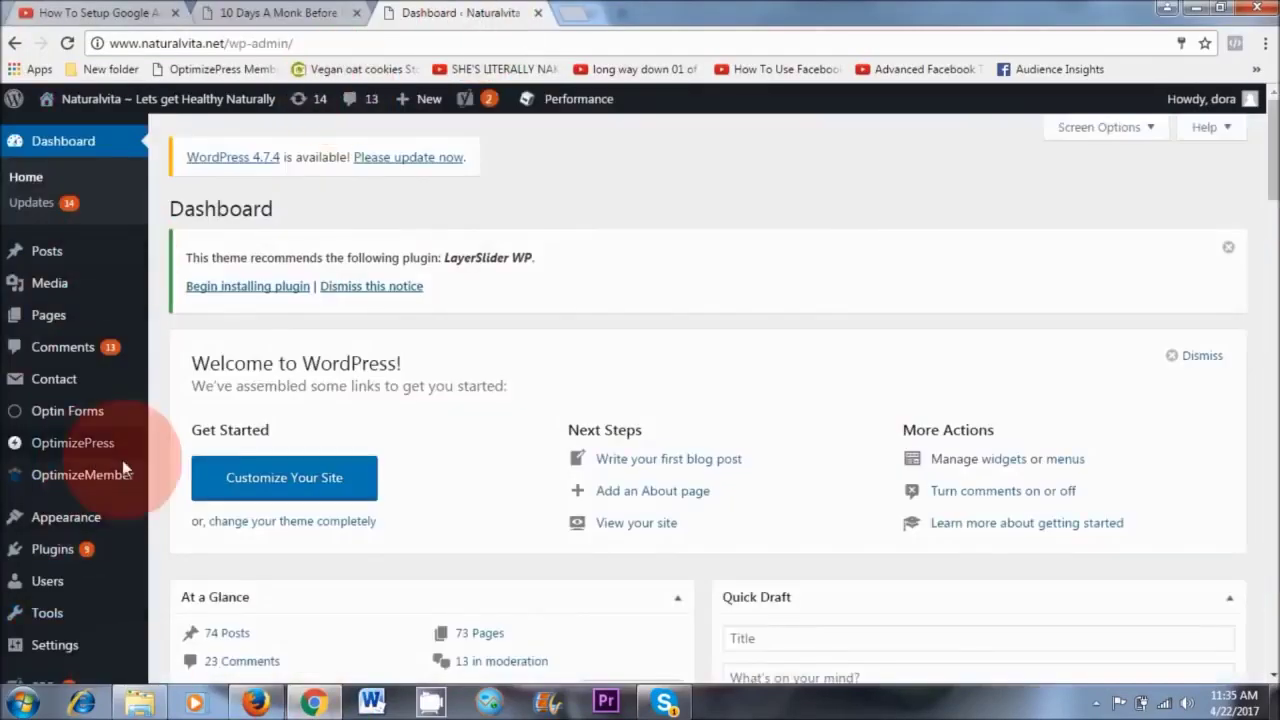
scroll(311, 507, down, 2)
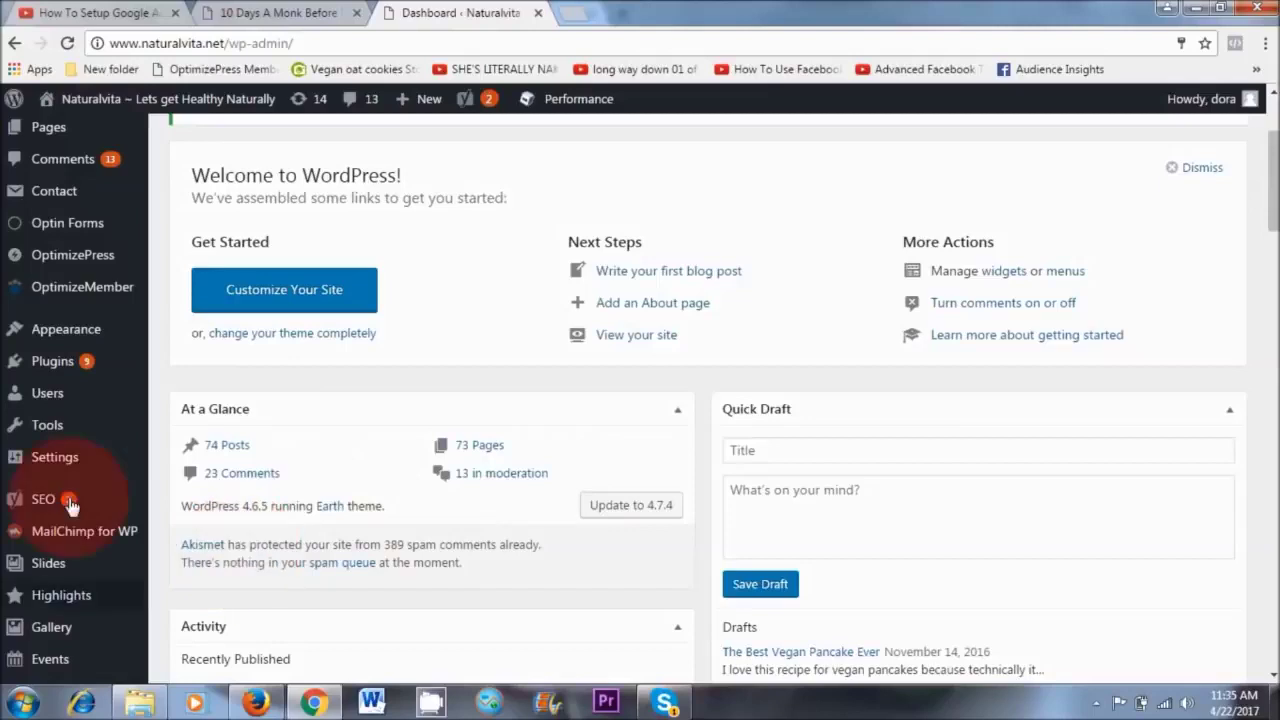
mouse_move(70, 330)
click(172, 335)
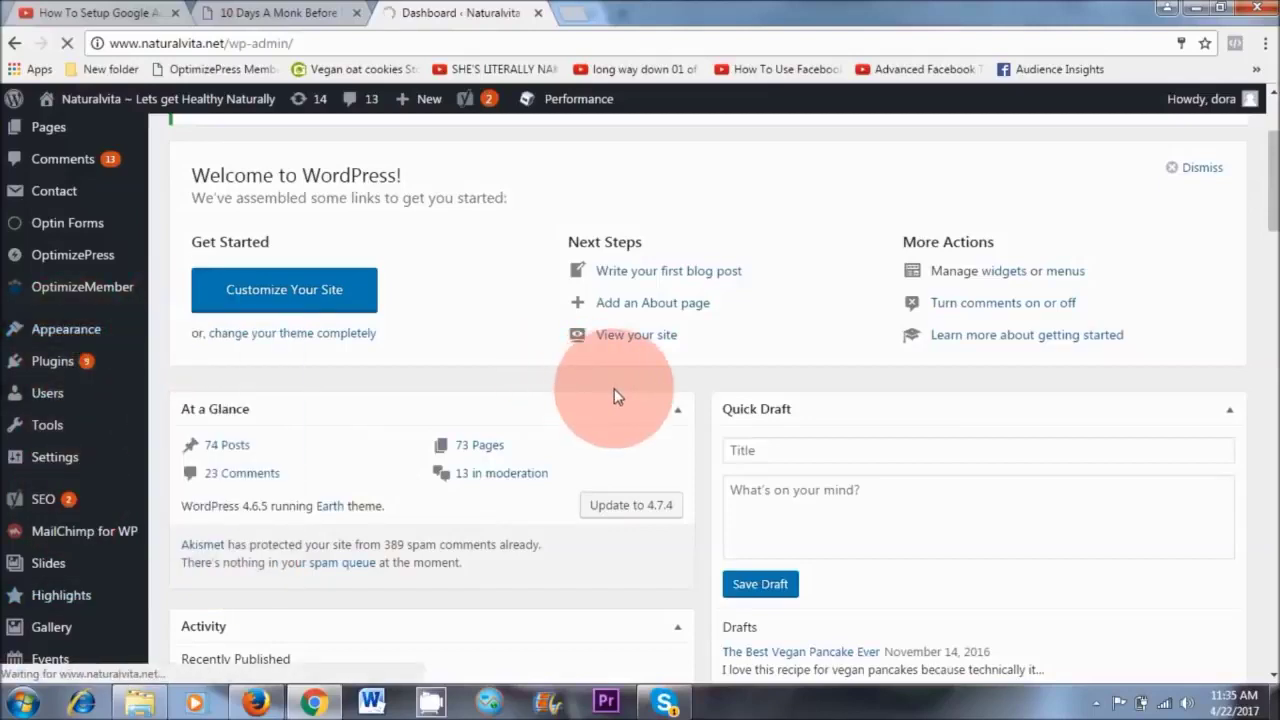
- Add a Text widget above Search in the Right Sidebar and paste the ad code into its content
drag(1272, 200, 1275, 533)
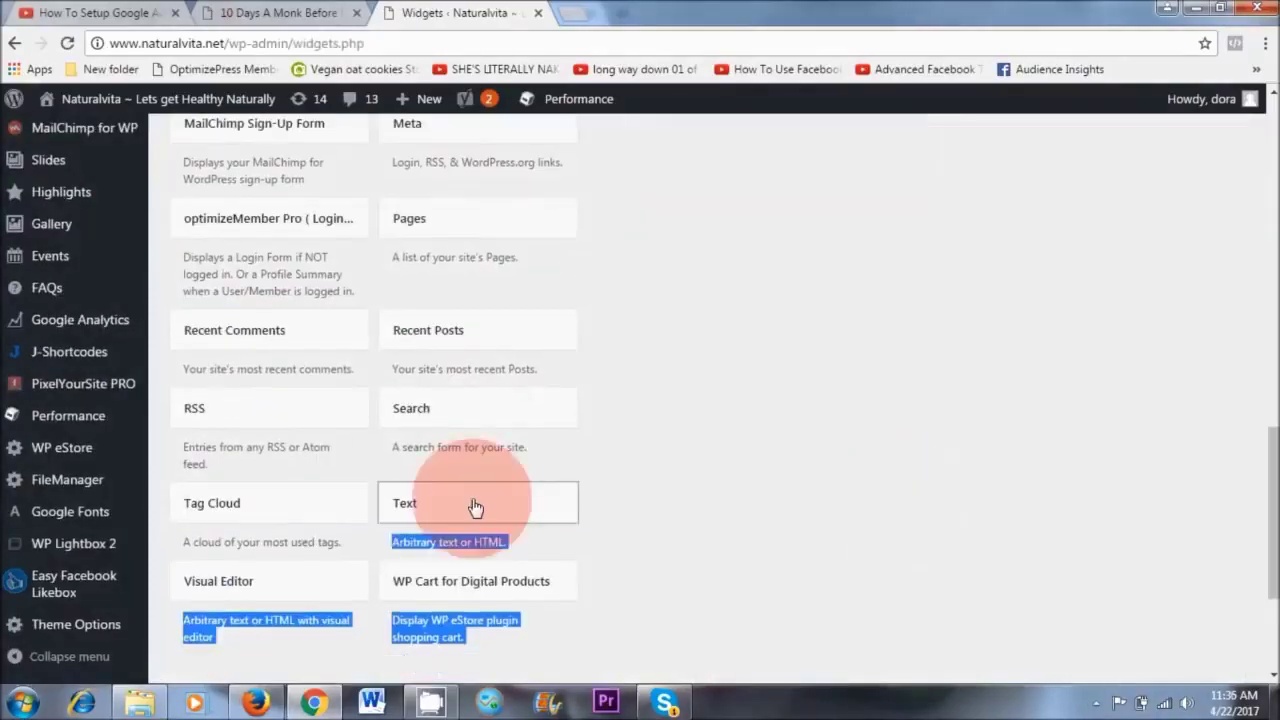
drag(410, 512, 679, 432)
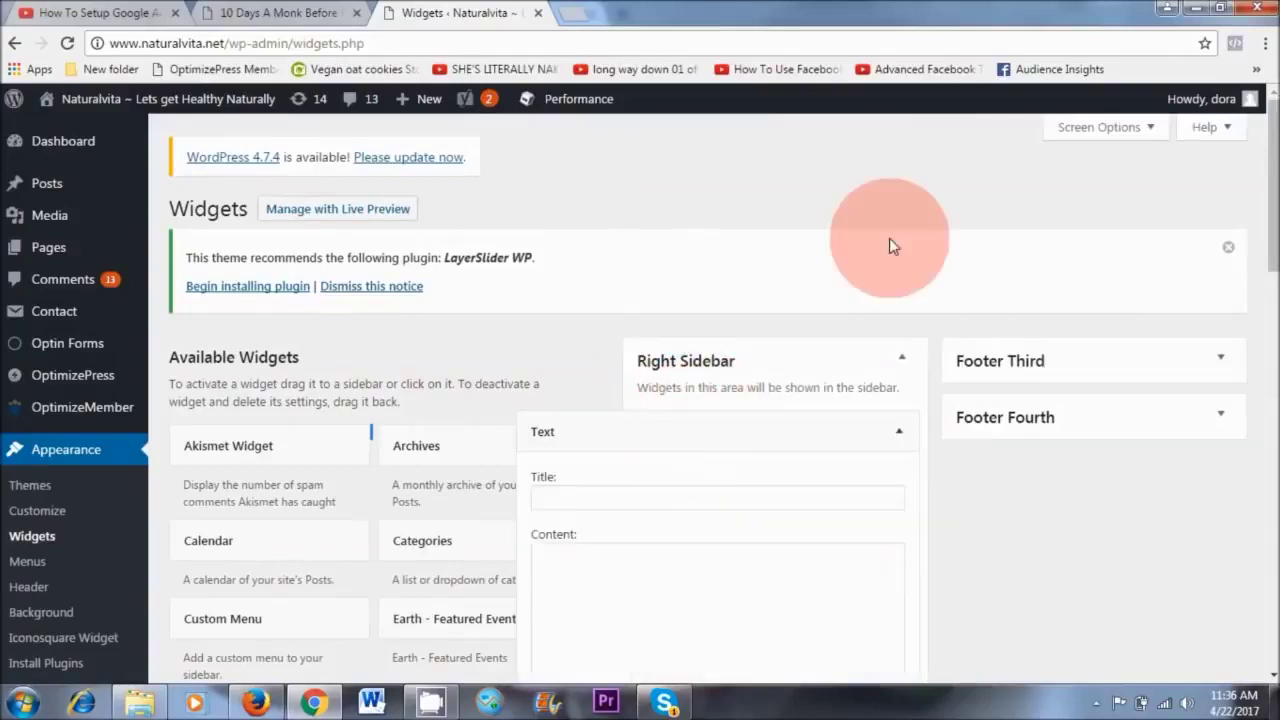
scroll(889, 246, down, 2)
click(587, 388)
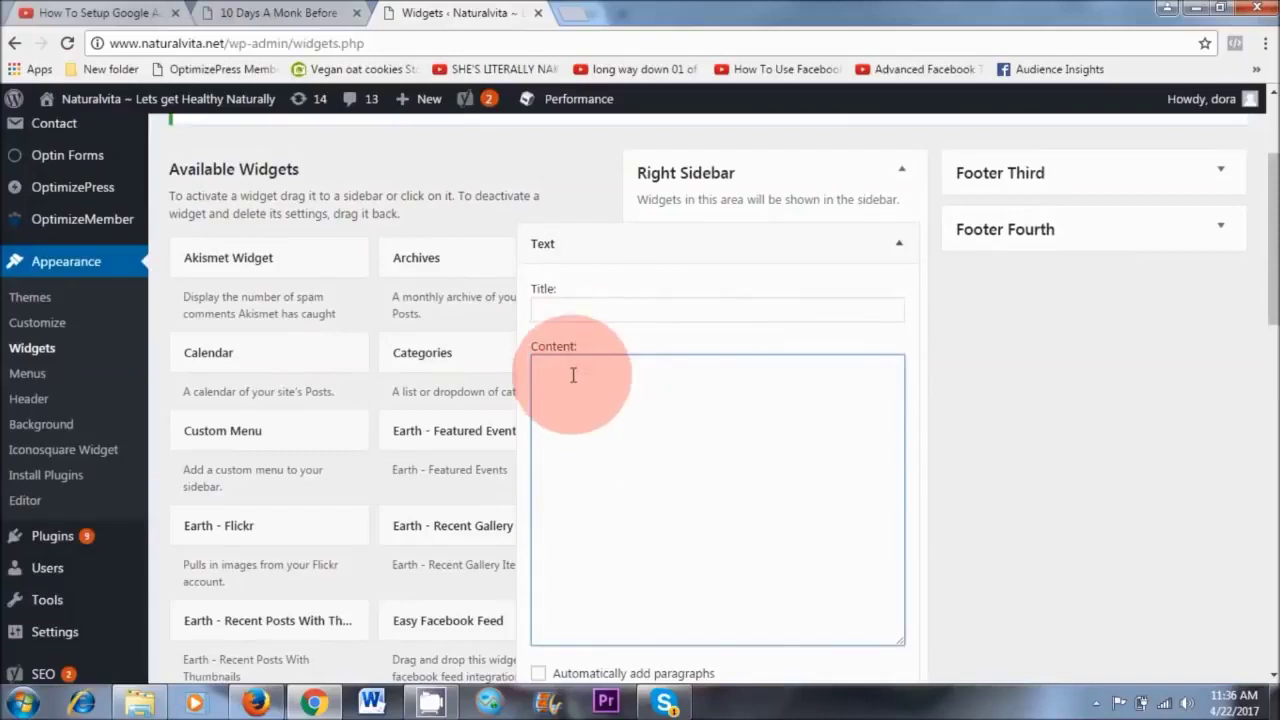
click(613, 489)
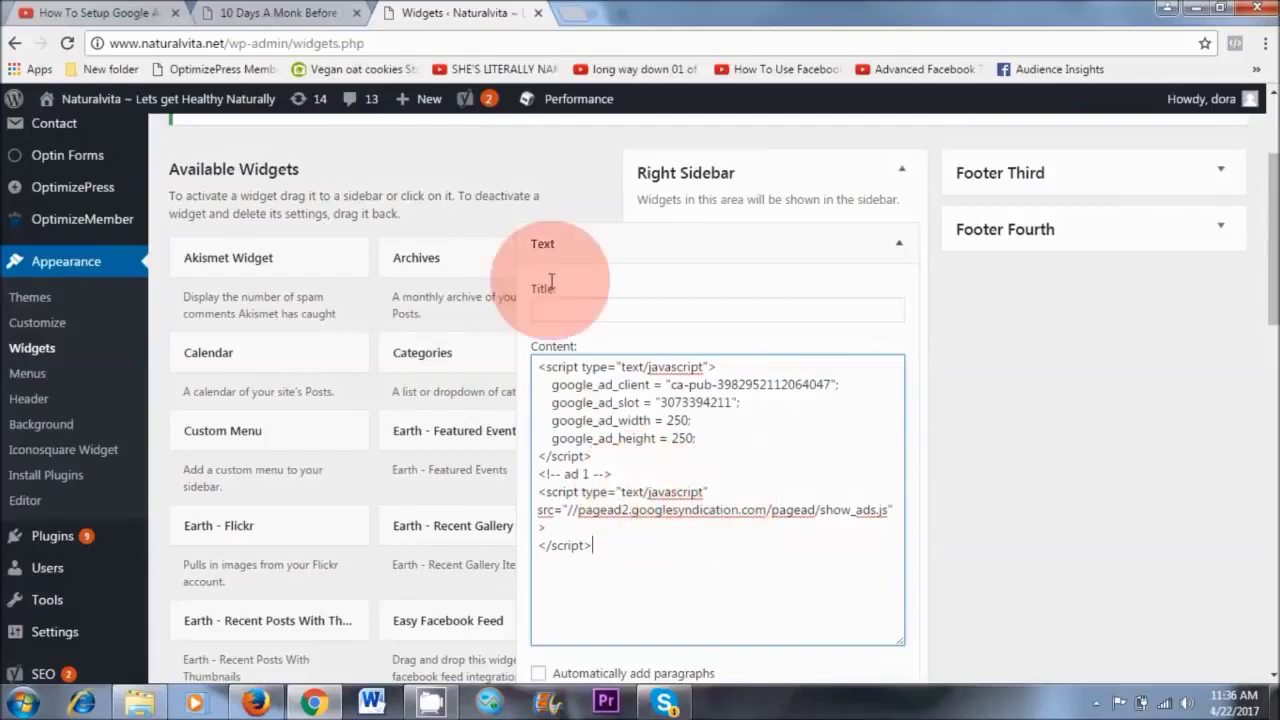
- Save the new Text widget containing the ad code and collapse it
scroll(720, 400, down, 4)
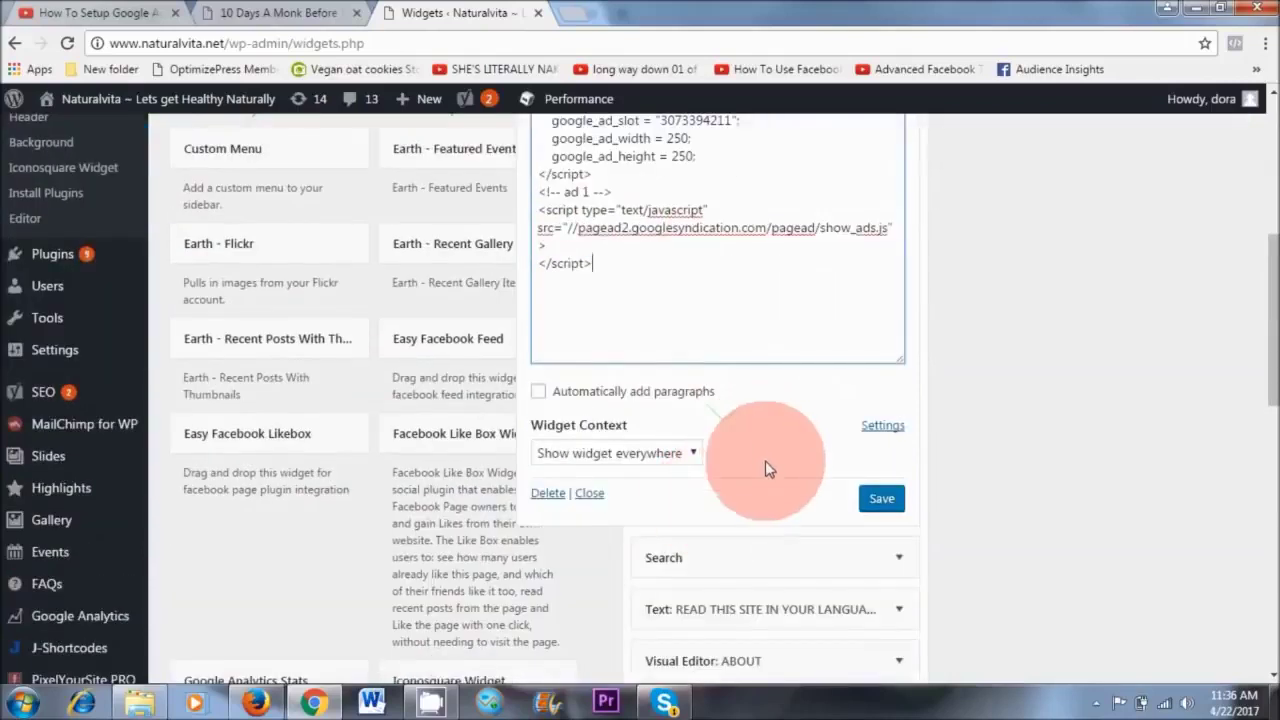
click(881, 499)
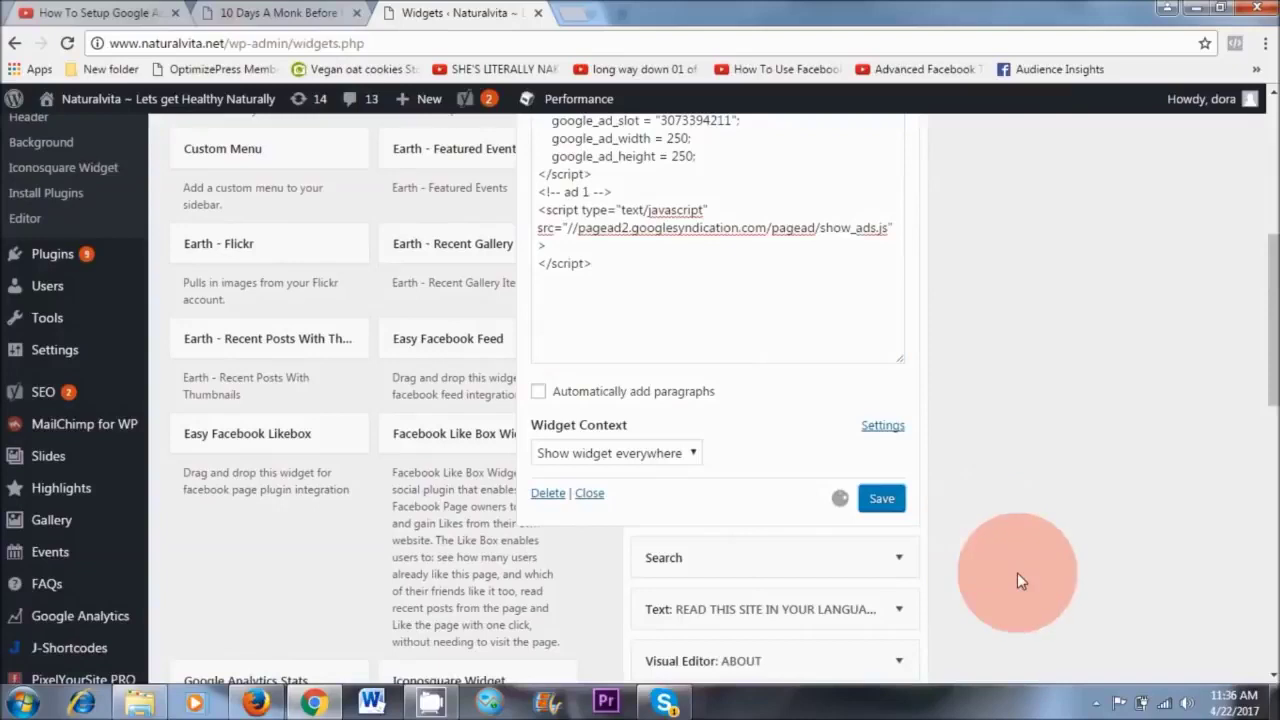
scroll(1250, 248, up, 4)
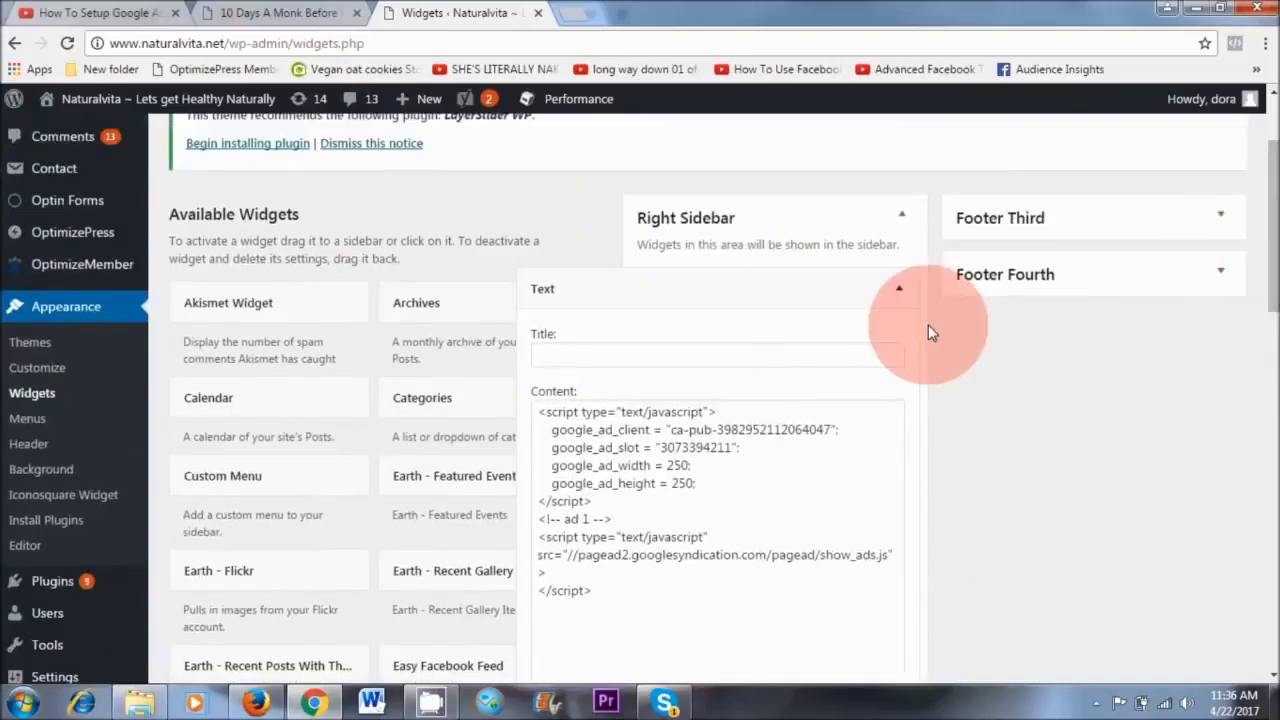
click(899, 288)
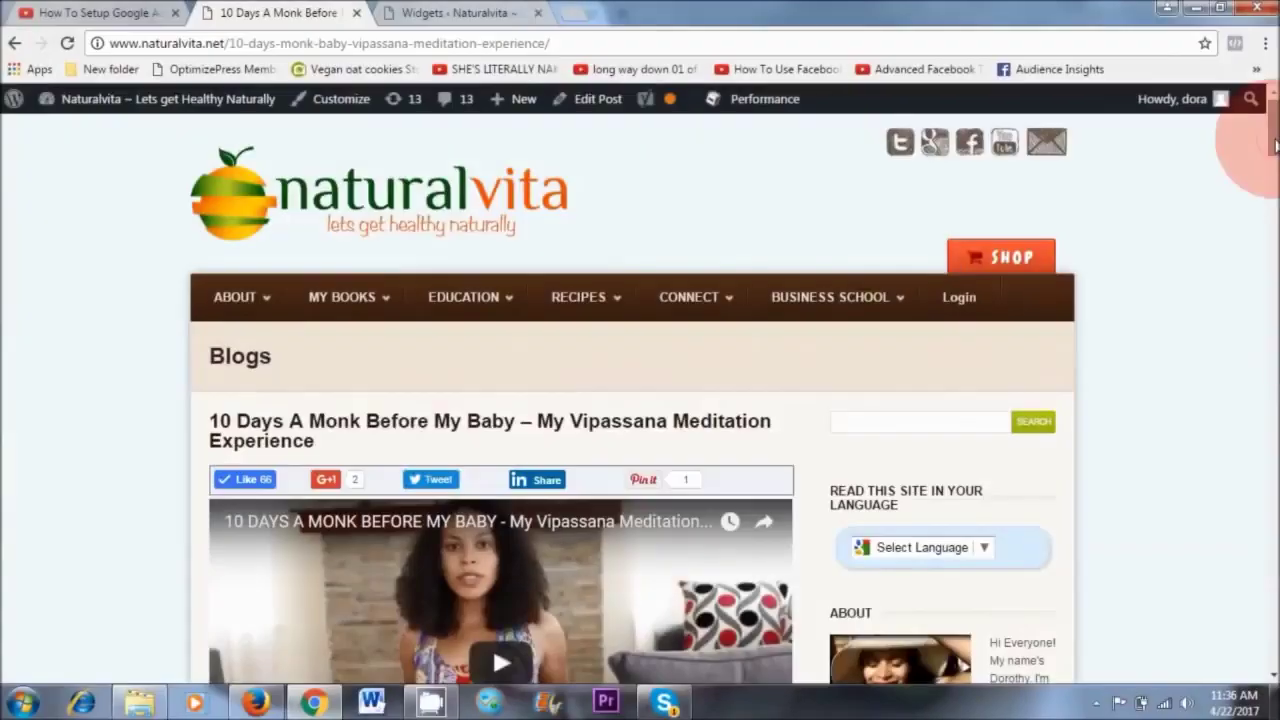
- Reload the Vipassana meditation blog post and check the ad in its sidebar
scroll(1252, 128, down, 3)
scroll(1252, 125, up, 3)
click(65, 44)
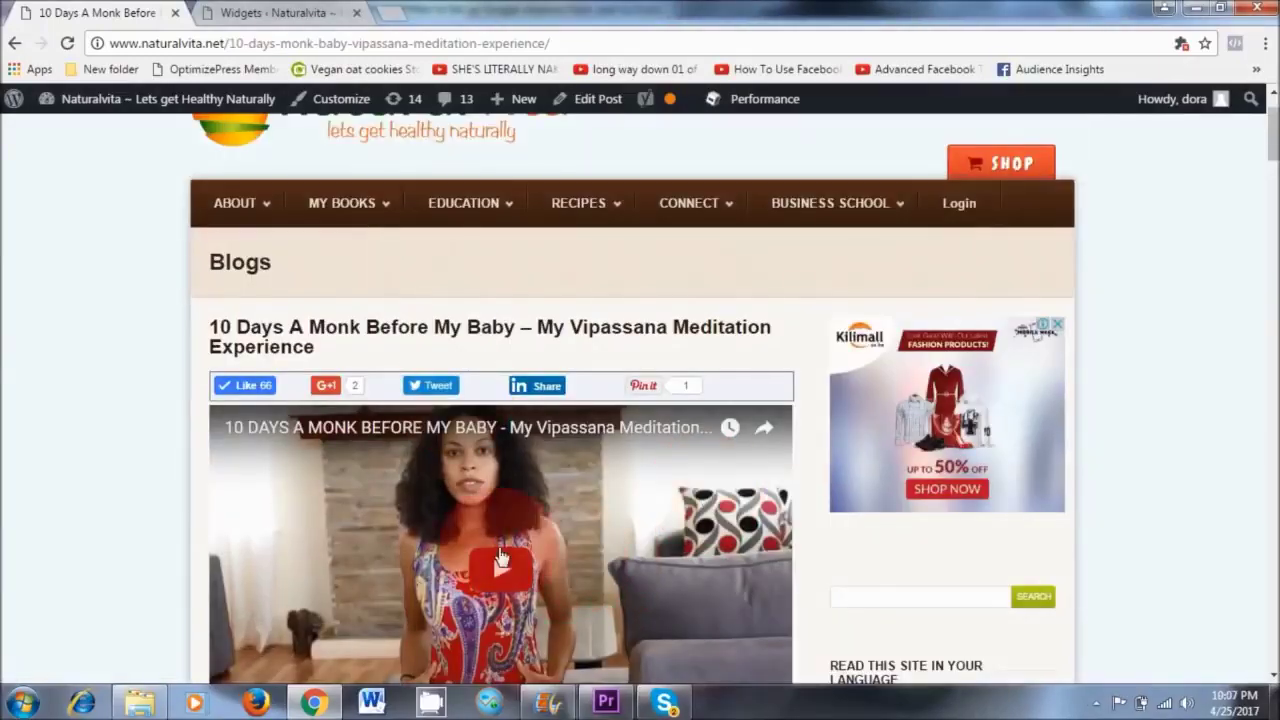
click(1274, 150)
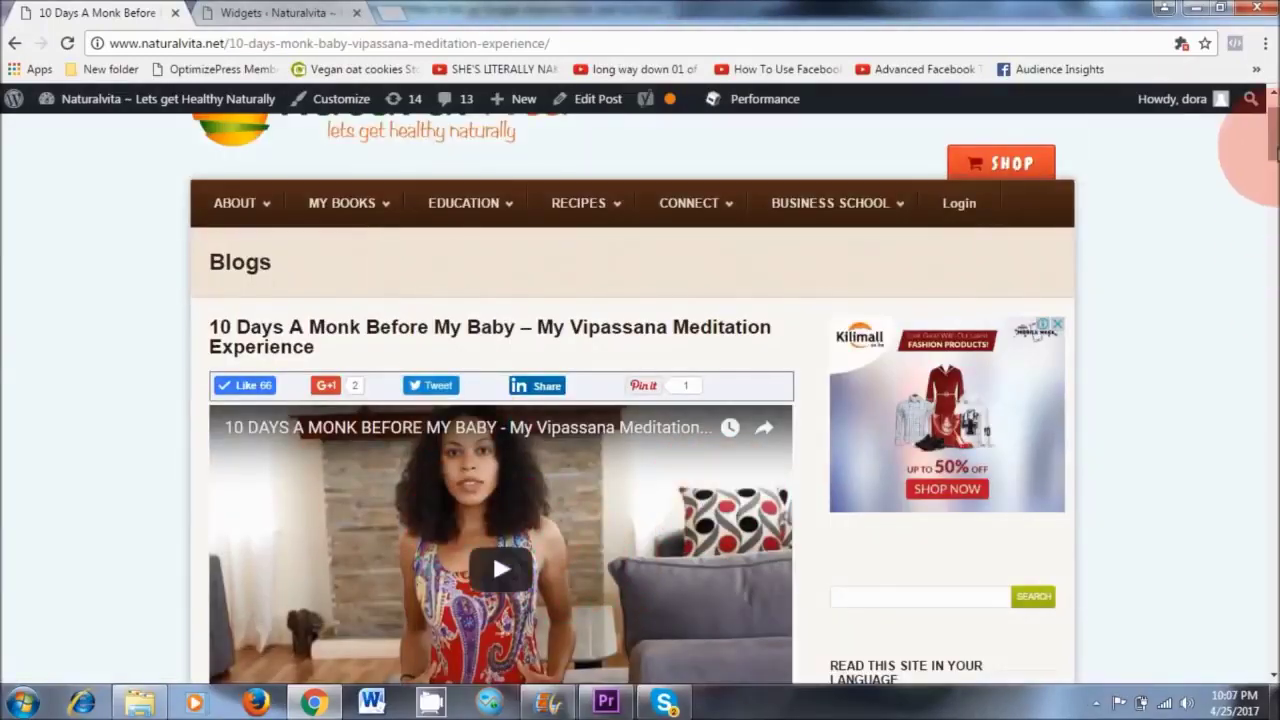
- Copy the campaign 2 ad code from the sidebar Text widget
click(276, 16)
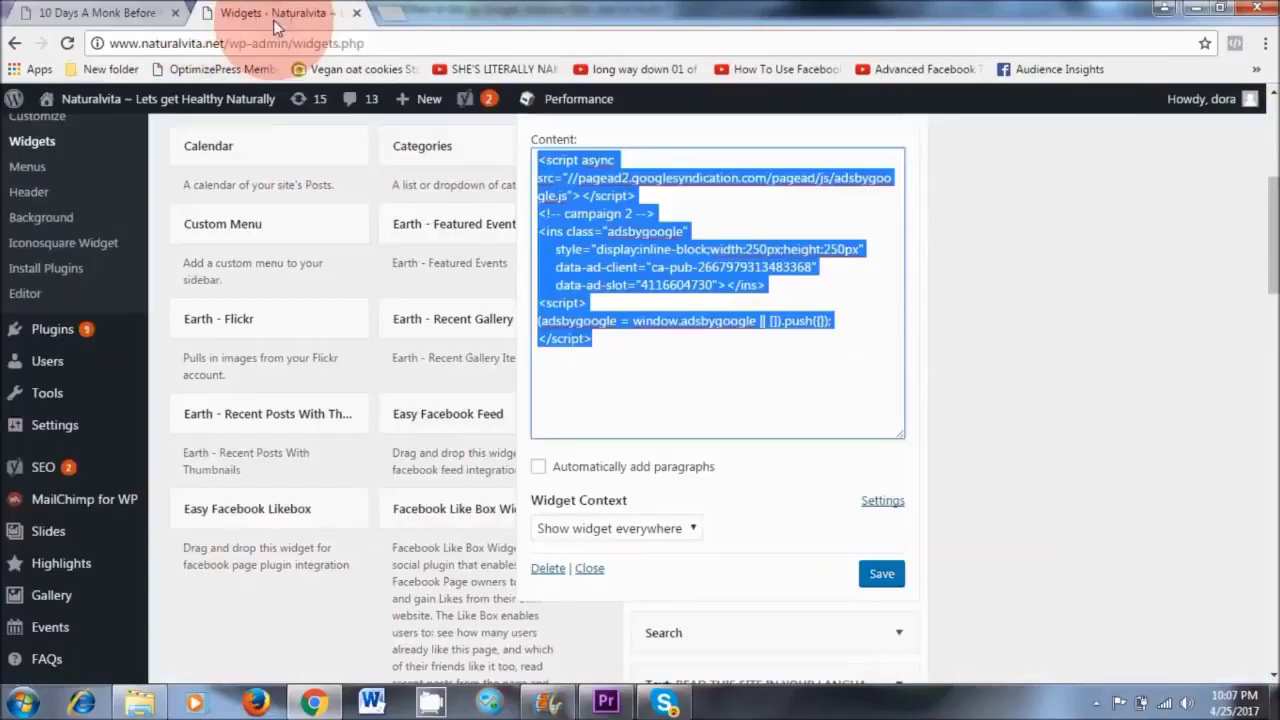
right_click(584, 226)
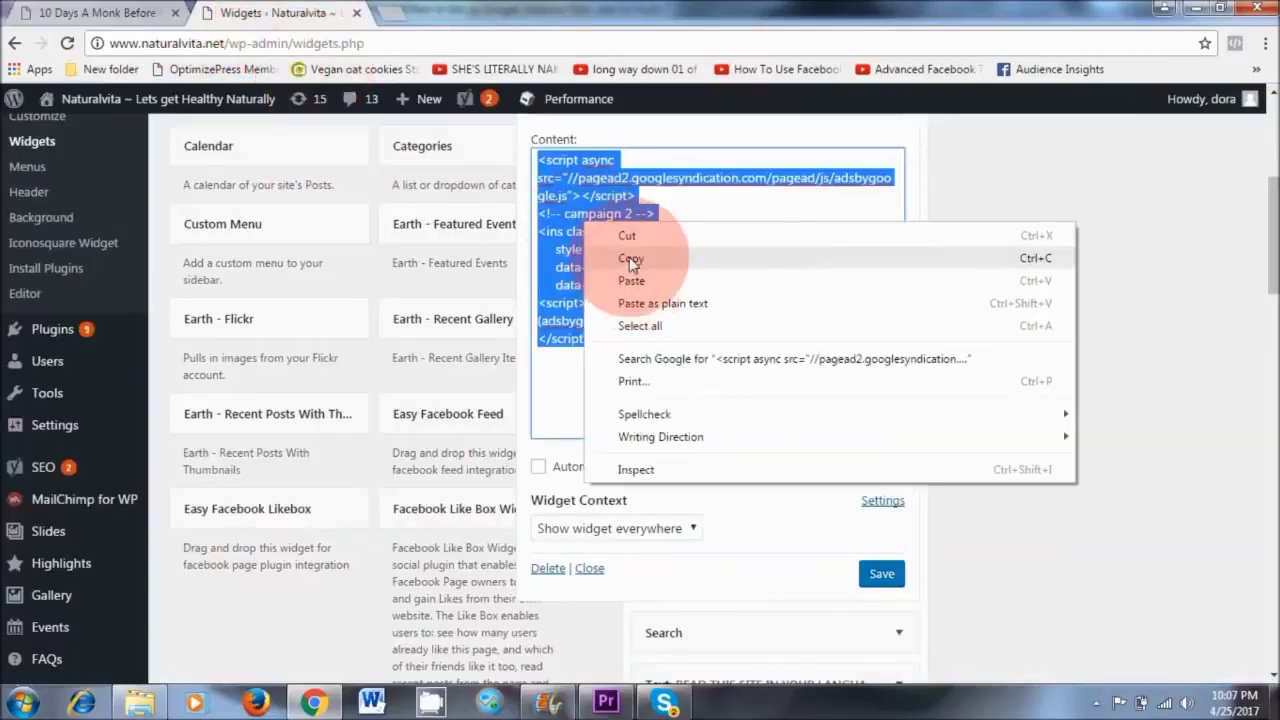
click(630, 259)
- Open the Vipassana meditation blog post for editing and show its content as HTML text
click(95, 13)
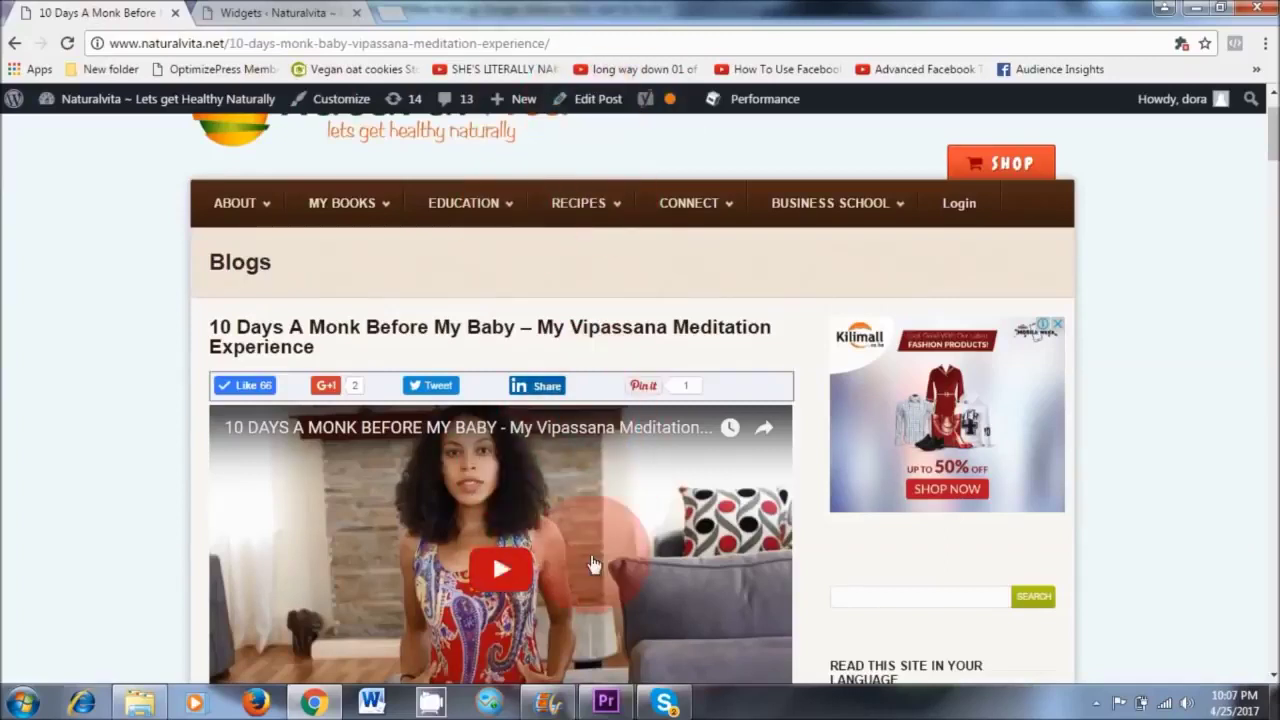
click(595, 108)
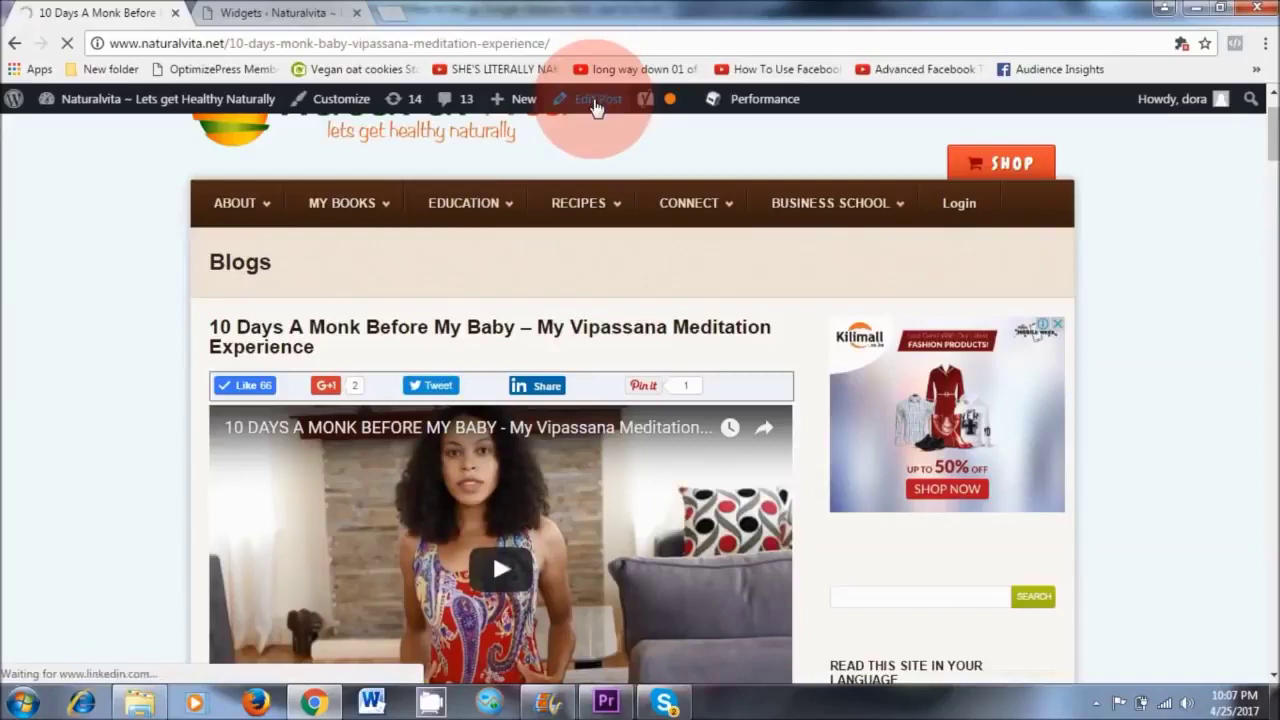
scroll(1230, 224, down, 1)
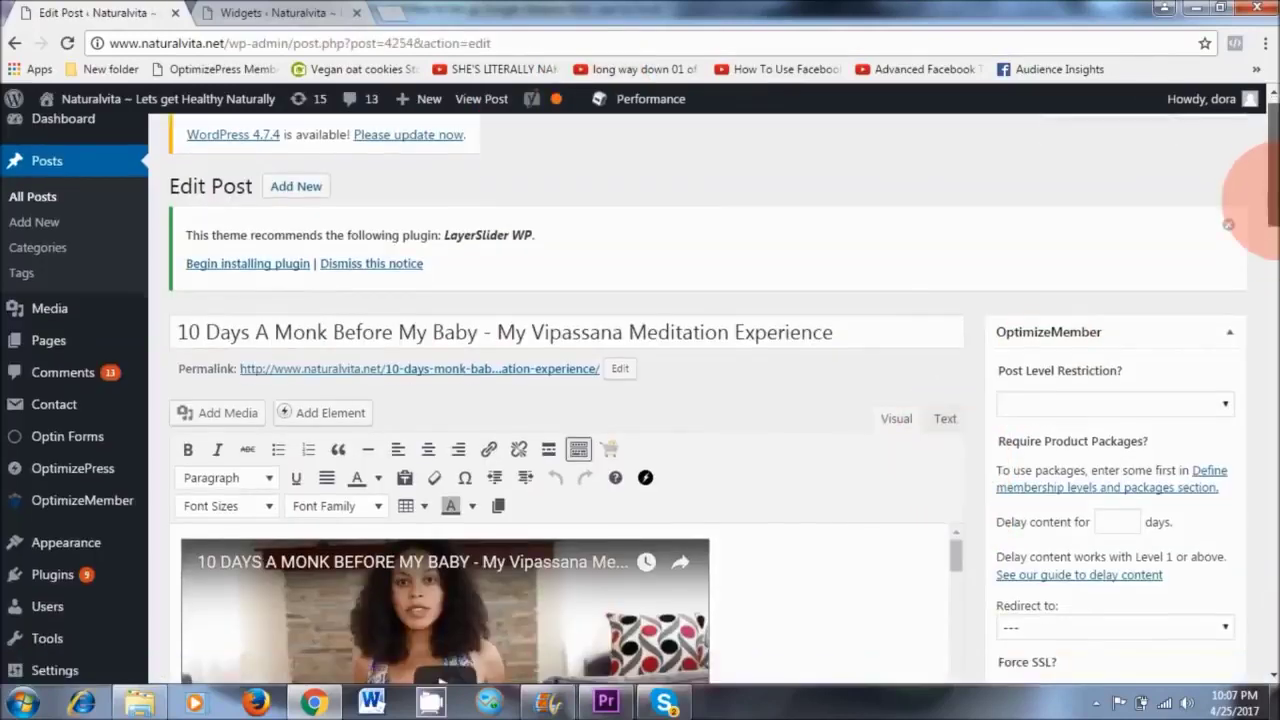
scroll(1228, 224, down, 2)
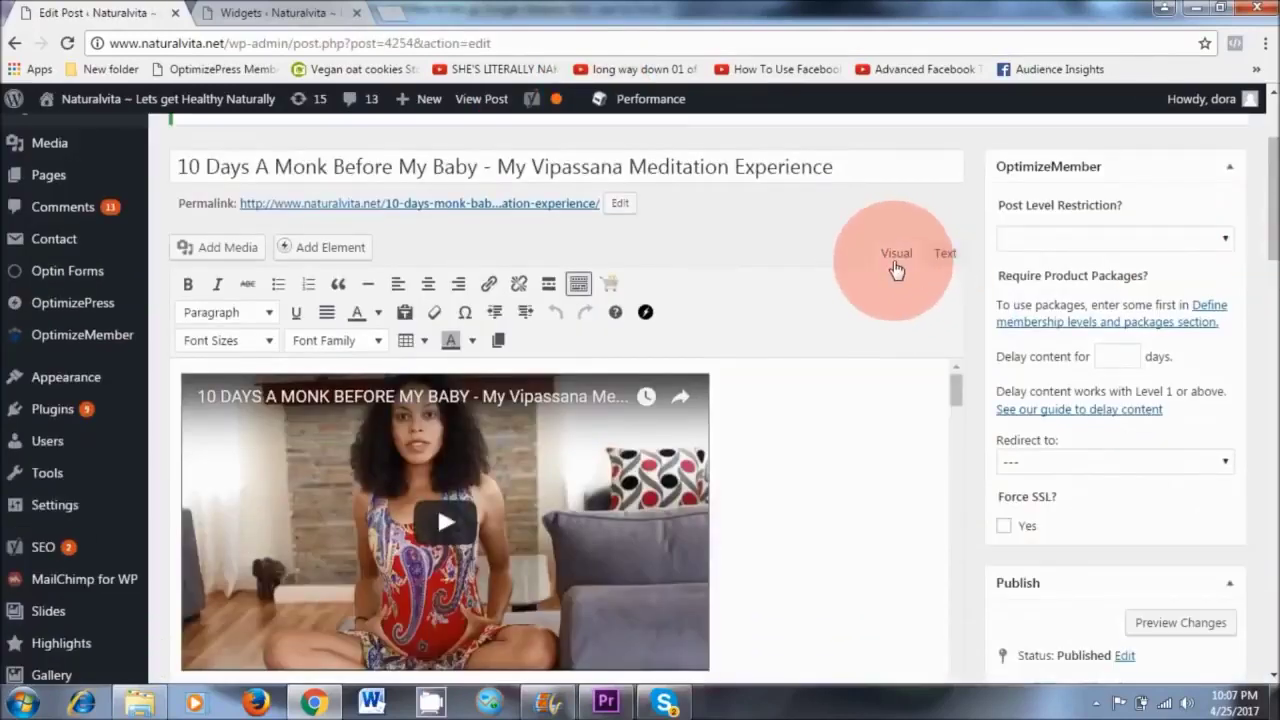
click(945, 268)
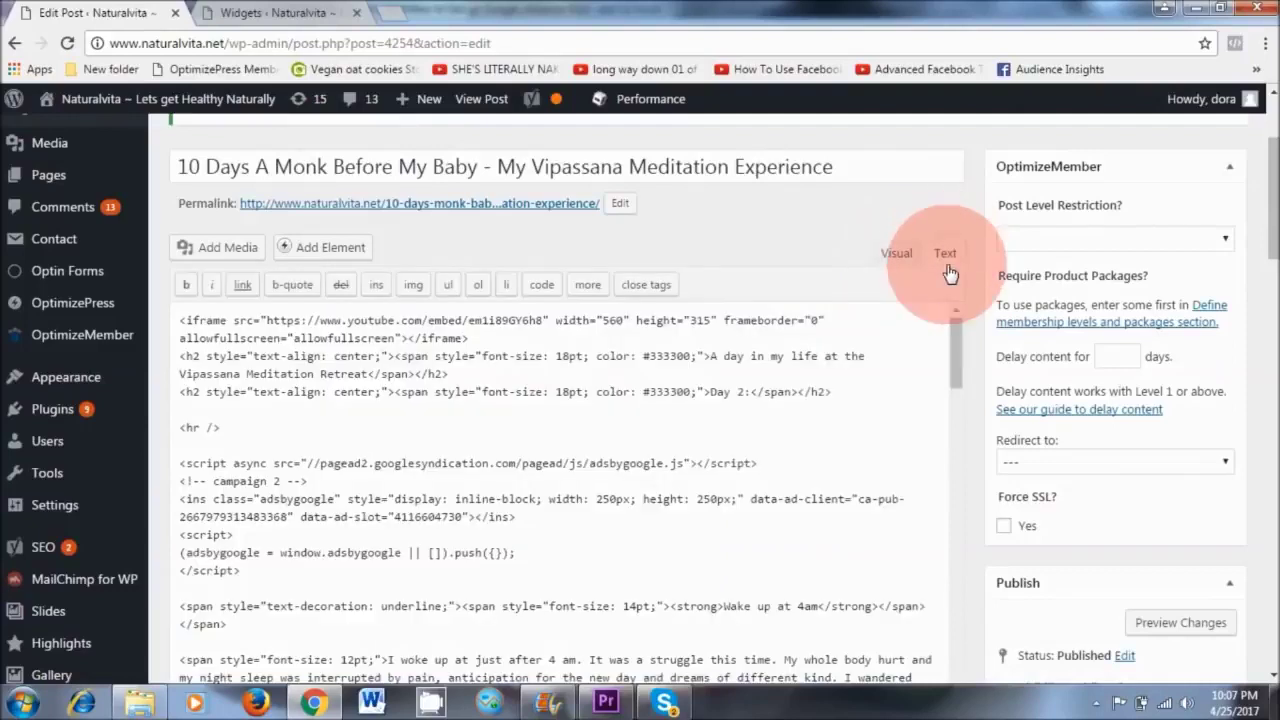
- Replace the ad script between the Day 2 heading and the Wake up at 4am section with the copied code, and update the post
drag(240, 571, 180, 458)
key(BackSpace)
right_click(178, 448)
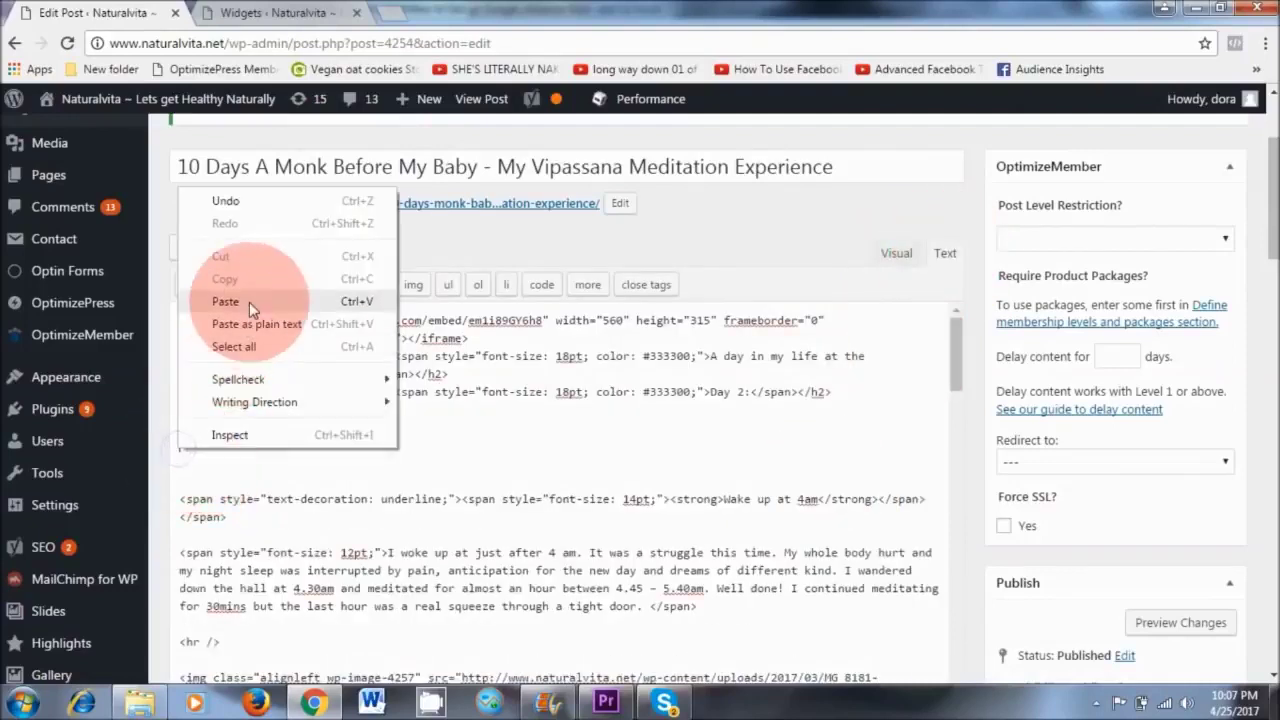
click(249, 302)
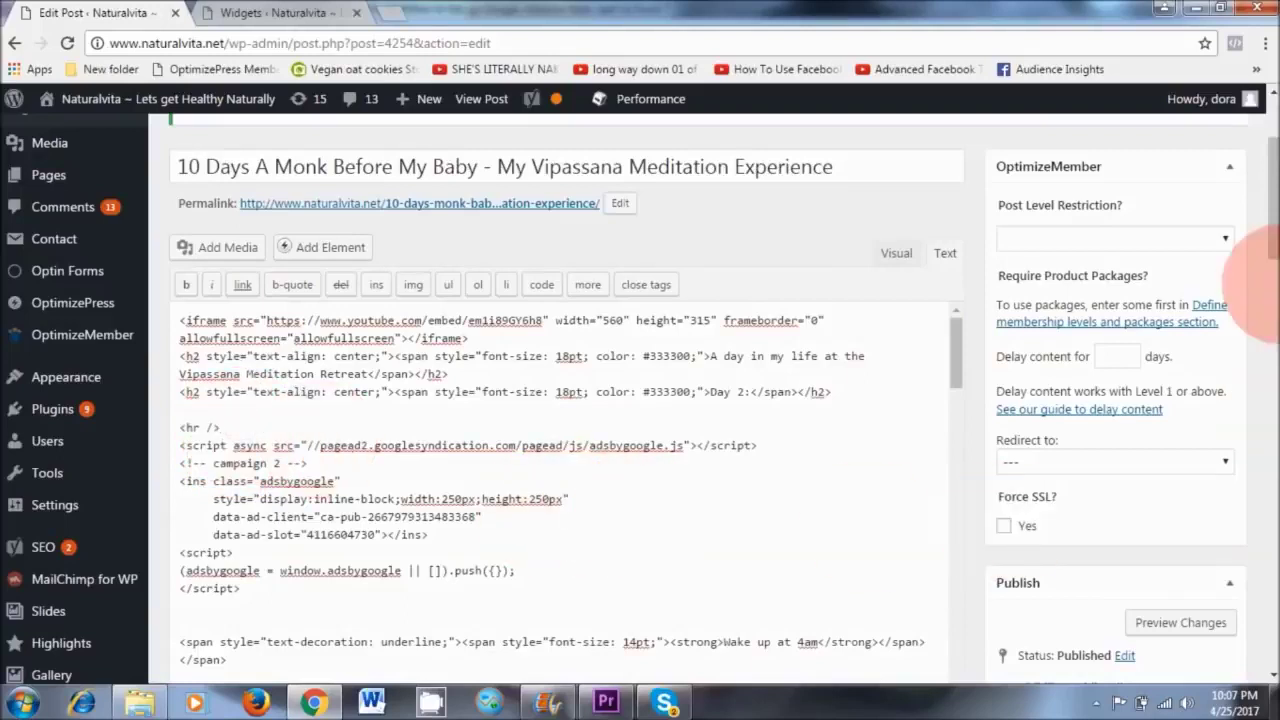
scroll(1262, 240, down, 6)
click(1218, 335)
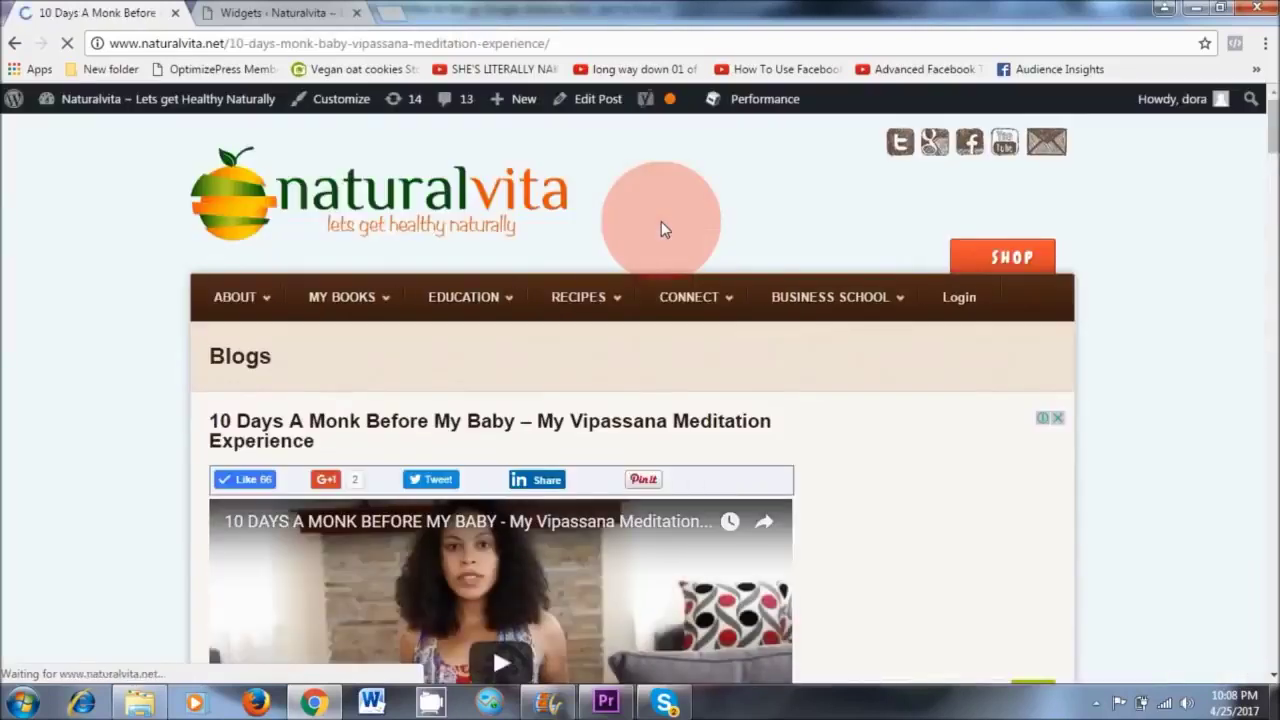
- Examine the ad placed within the blog post's content and the ad at the head of its sidebar
scroll(661, 222, down, 6)
scroll(663, 231, down, 3)
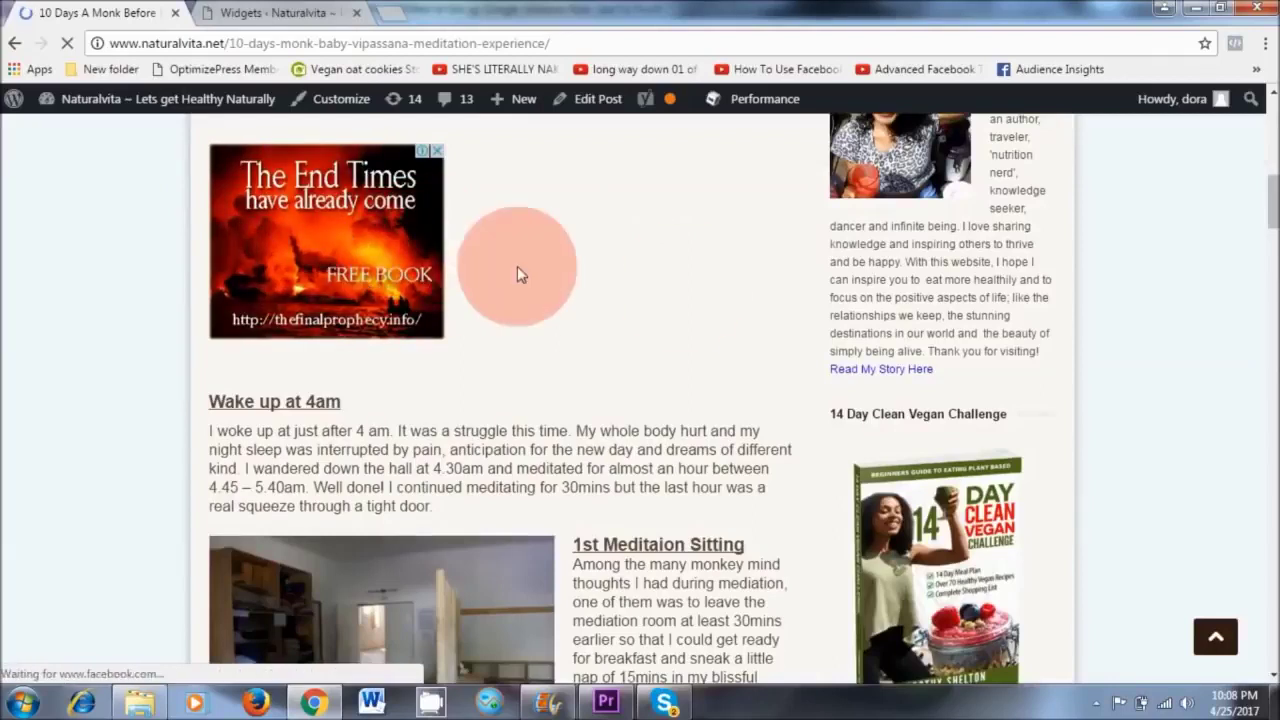
scroll(661, 340, down, 4)
scroll(660, 345, up, 4)
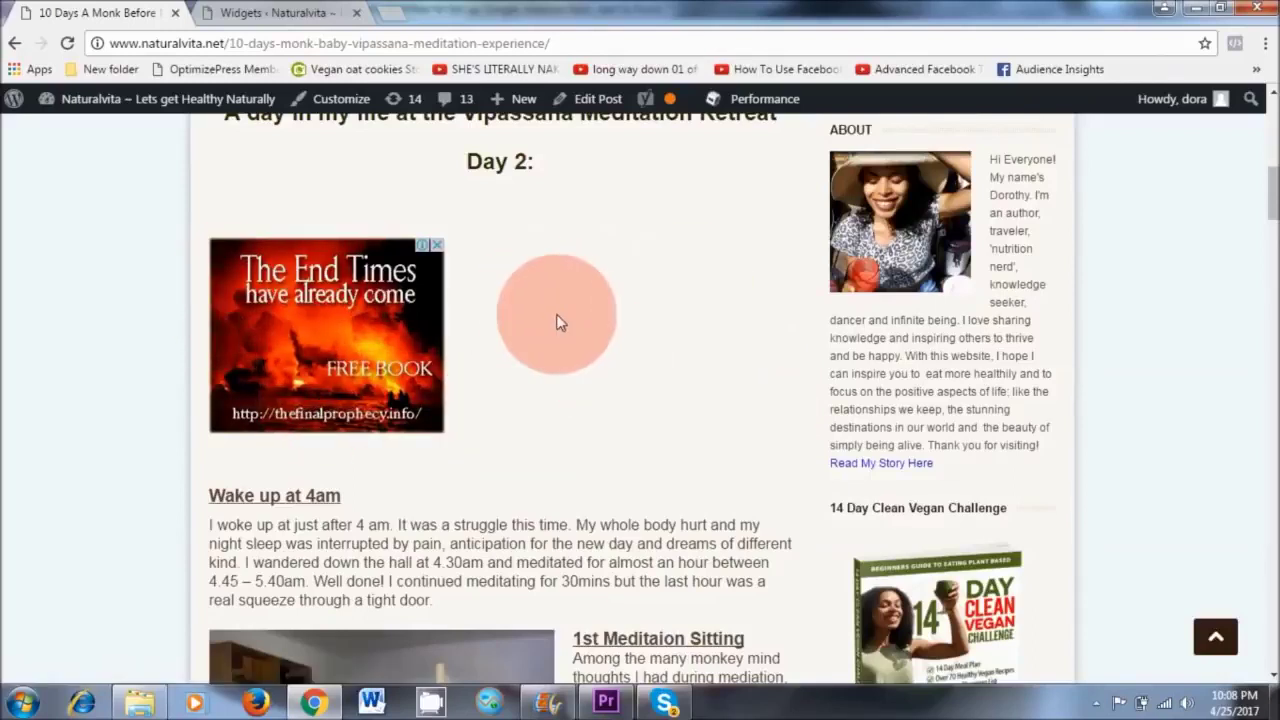
scroll(560, 318, up, 2)
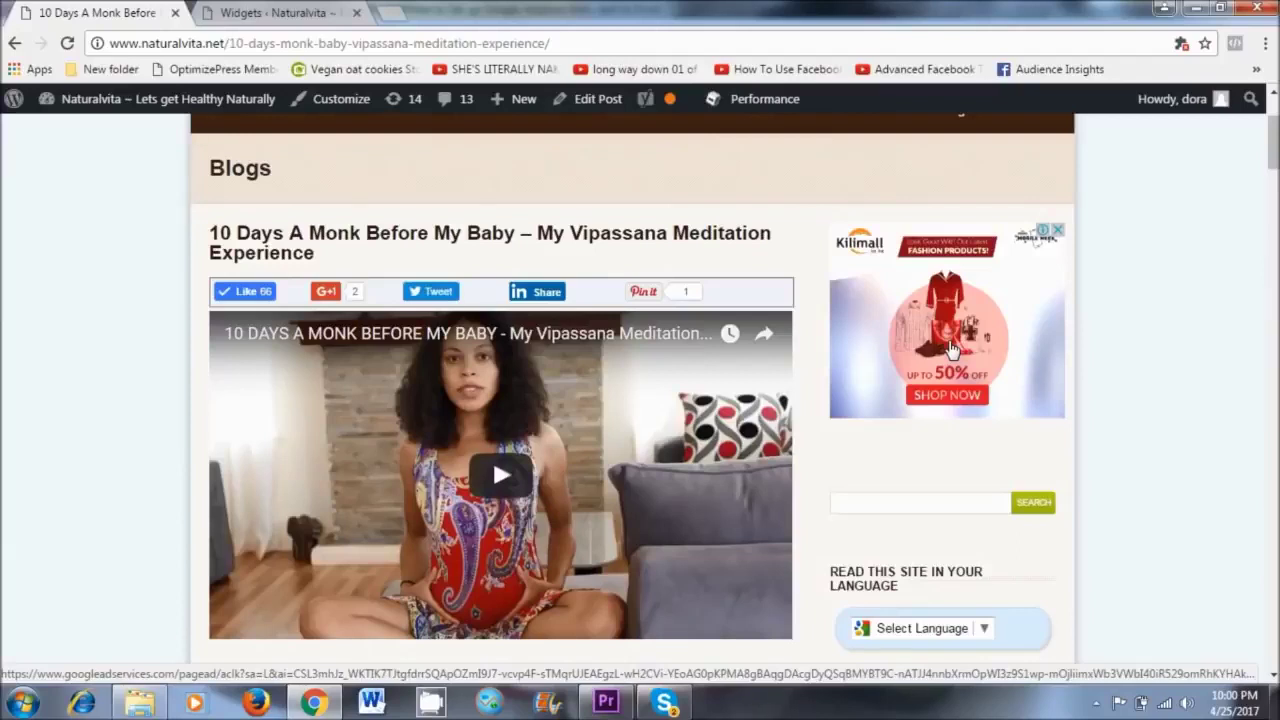
scroll(950, 348, up, 3)
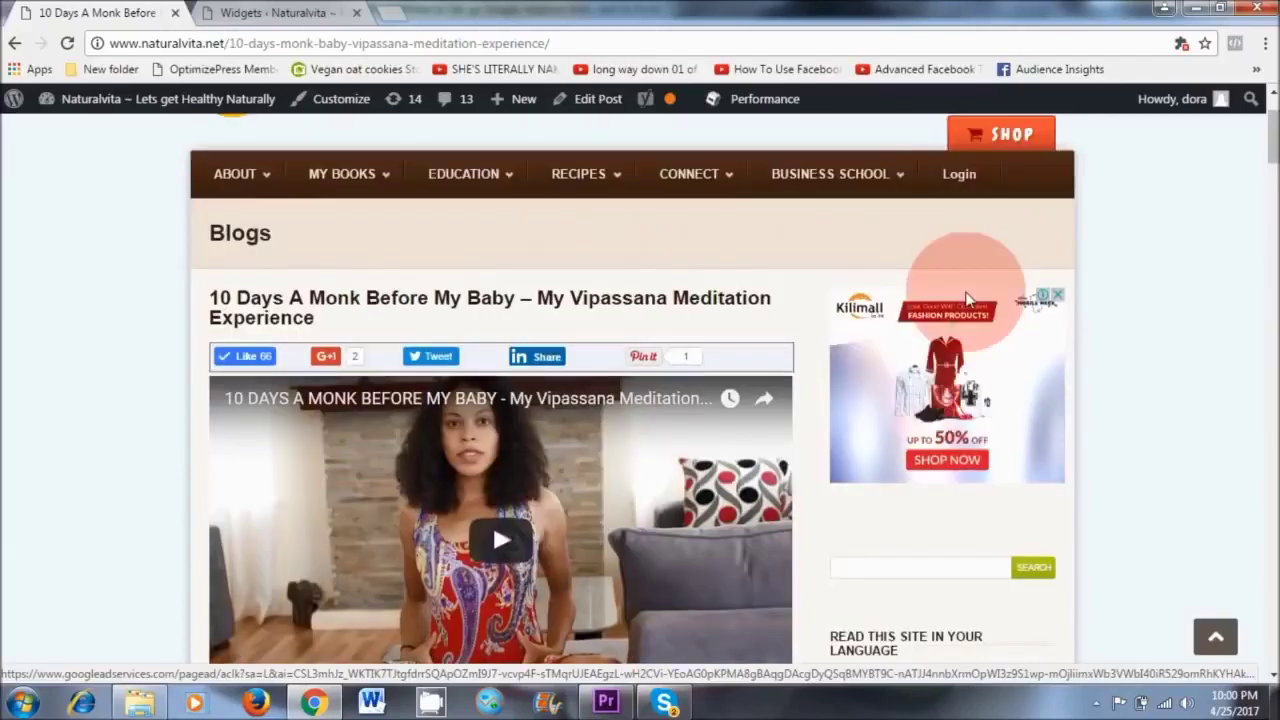
mouse_move(893, 305)
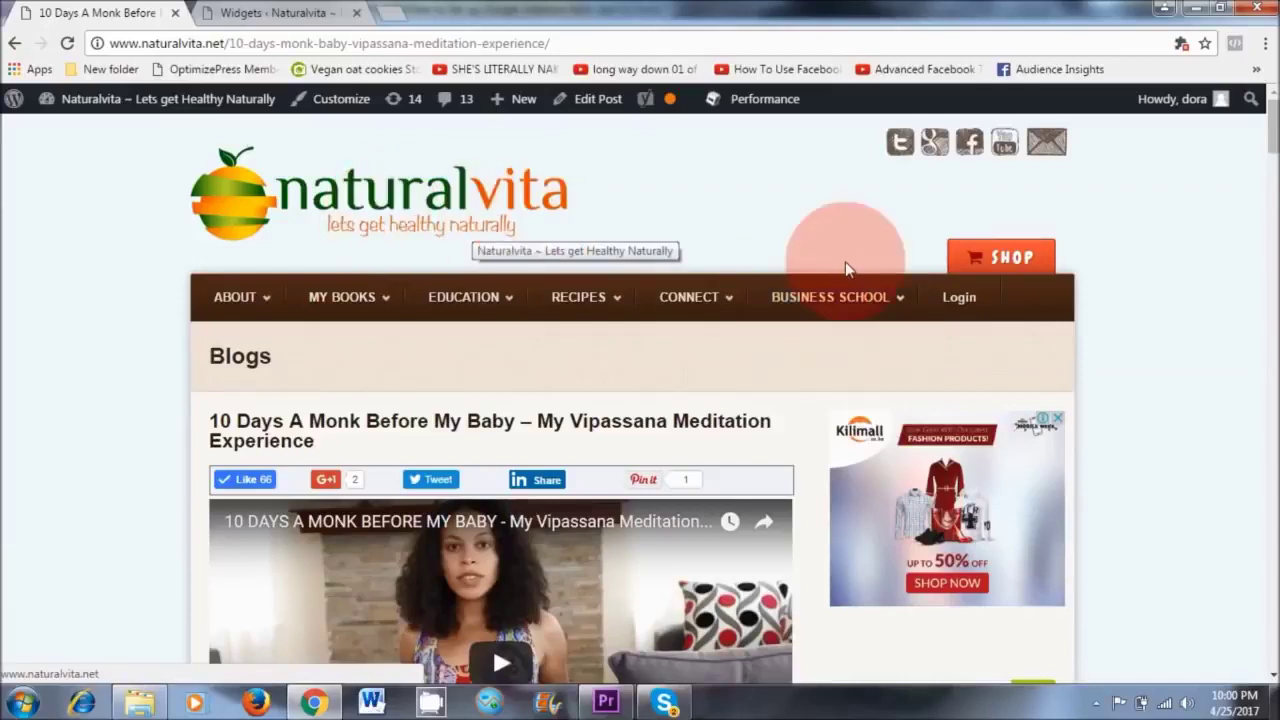
mouse_move(855, 298)
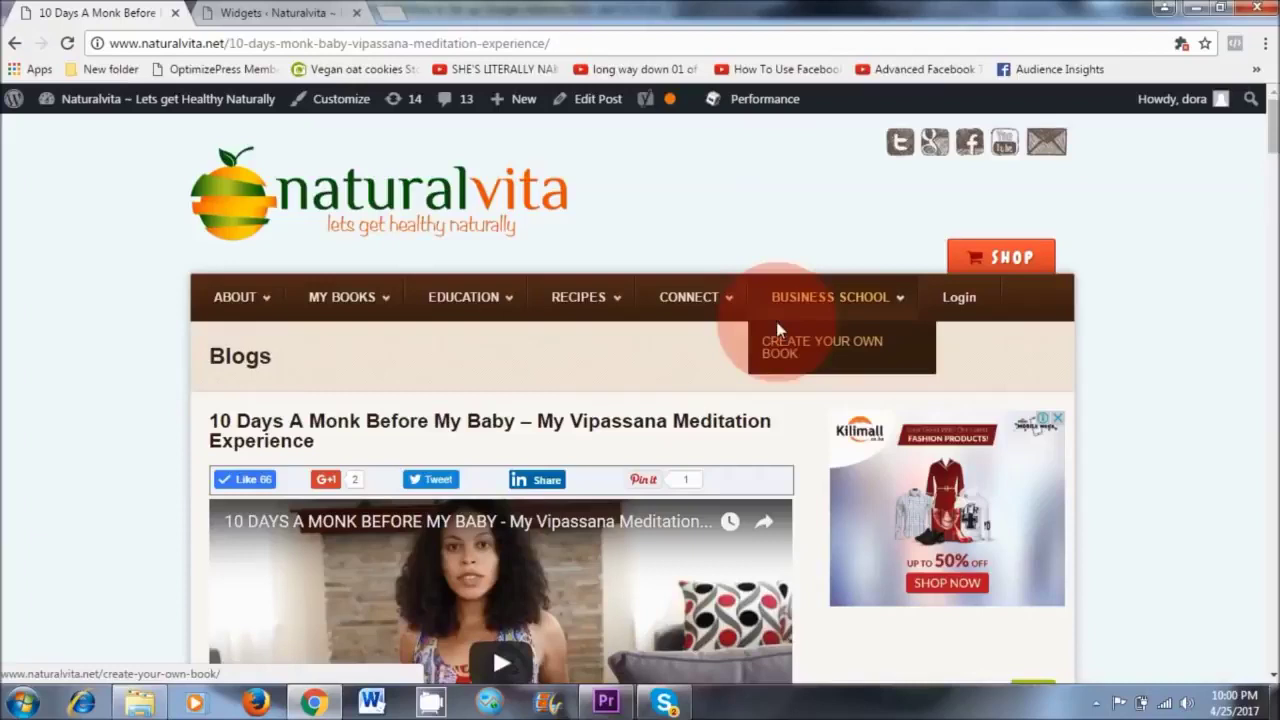